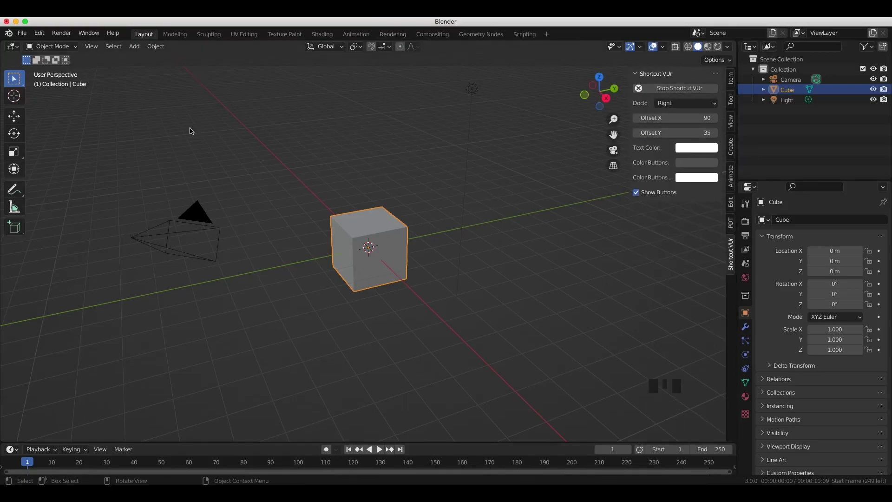
- Set the camera to Y -3, Z 1 with 90° X rotation and view through it
click(731, 77)
key(n)
click(791, 79)
key(ctrl+alt+KP_0)
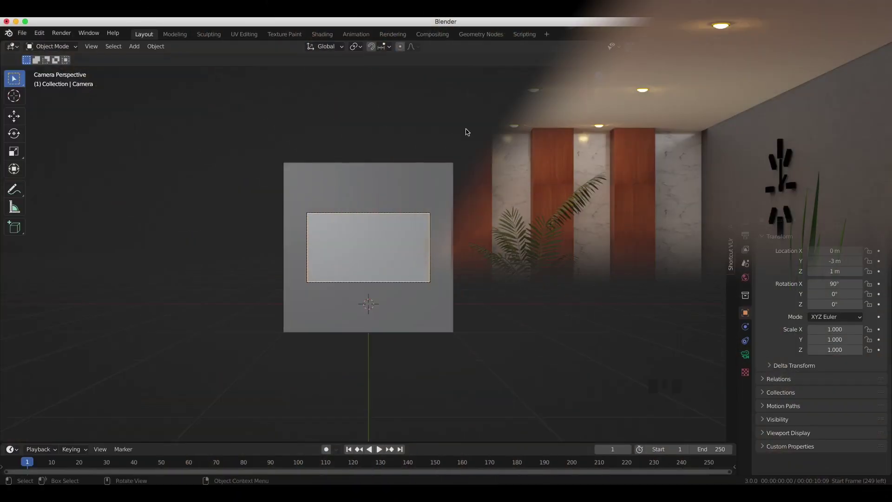
scroll(431, 287, down, 3)
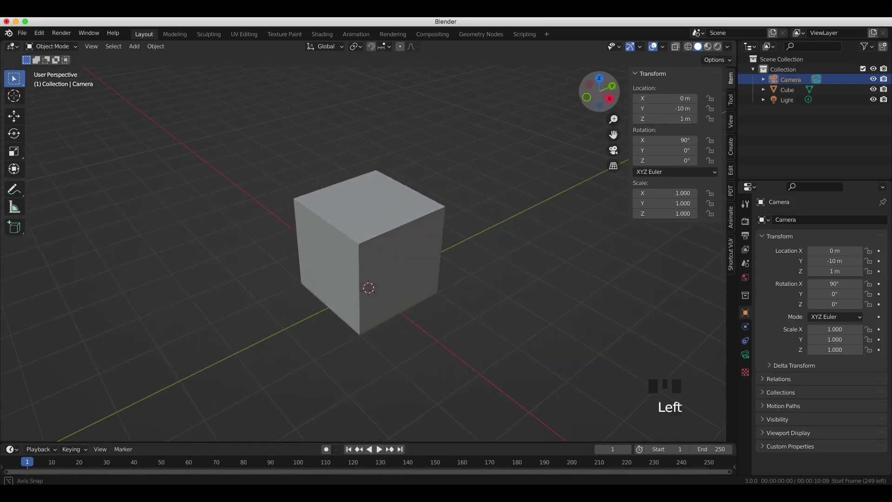
- Stretch the cube along Y and widen it along X into a room box
click(374, 297)
key(Tab)
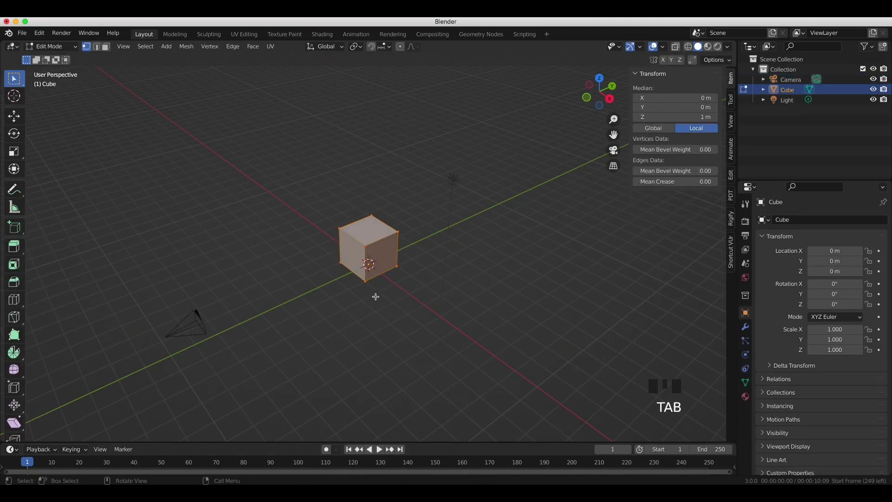
key(Tab)
key(s)
key(y)
click(456, 360)
key(KP_0)
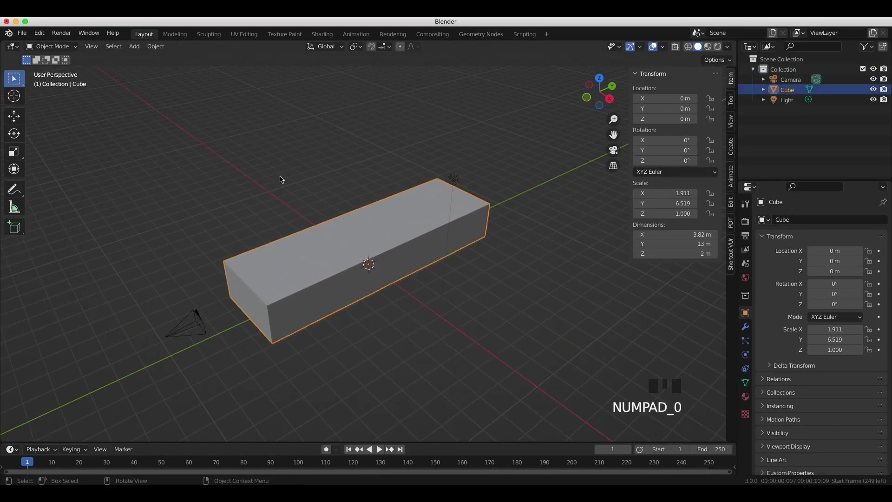
click(406, 241)
- Delete the box's front face to open the room toward the camera
key(Tab)
click(105, 46)
click(462, 295)
key(x)
click(462, 295)
key(KP_0)
scroll(462, 295, up, 2)
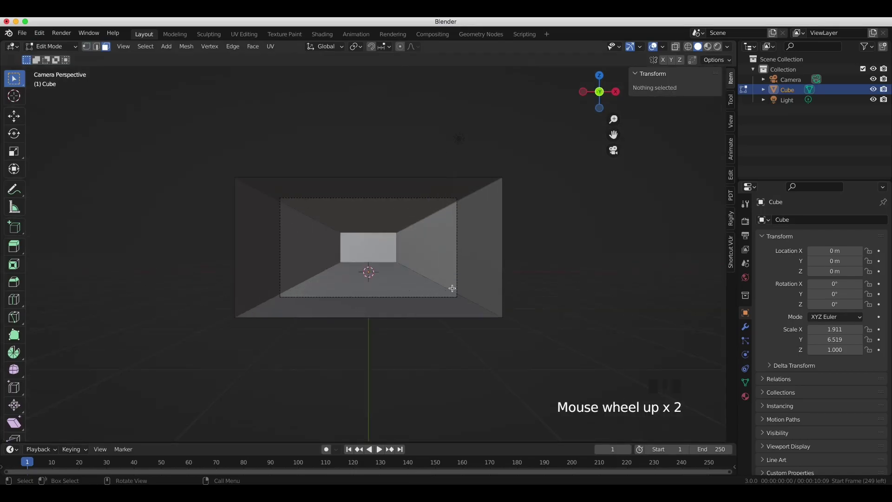
- Move the back wall face toward the camera
click(376, 251)
key(g)
scroll(391, 248, up, 3)
key(n)
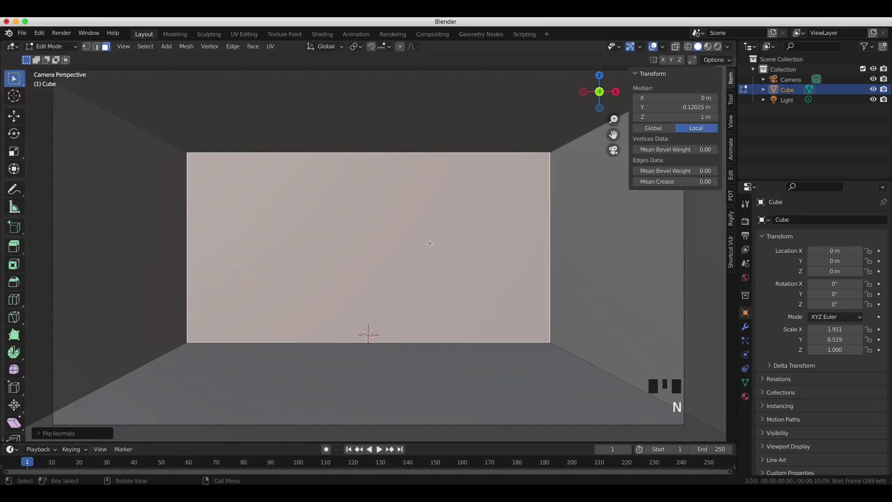
key(Tab)
click(410, 252)
key(Tab)
key(g)
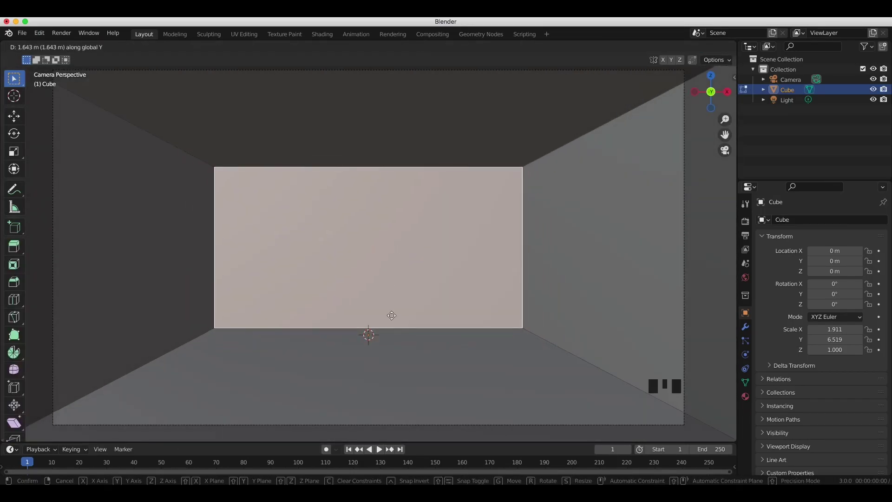
click(392, 315)
- Duplicate the back wall face and scale it into a thin vertical strip along X
key(shift+d)
key(g)
key(s)
key(x)
click(377, 255)
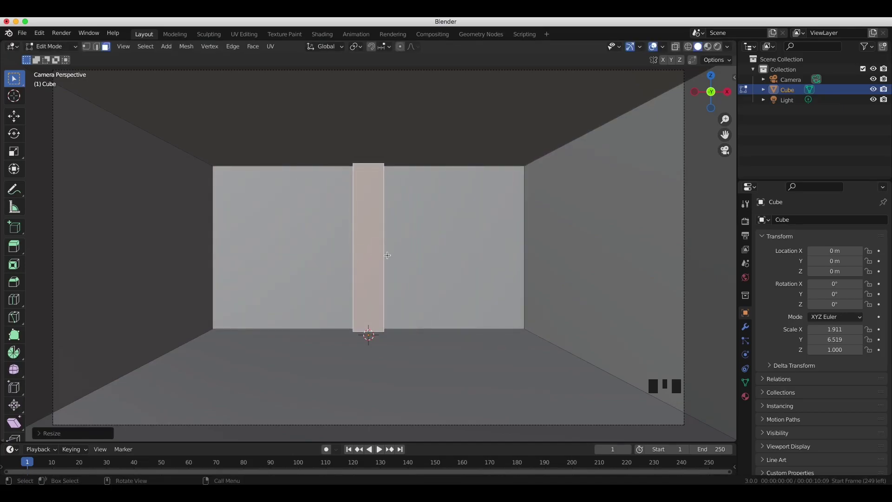
click(710, 75)
scroll(449, 183, up, 5)
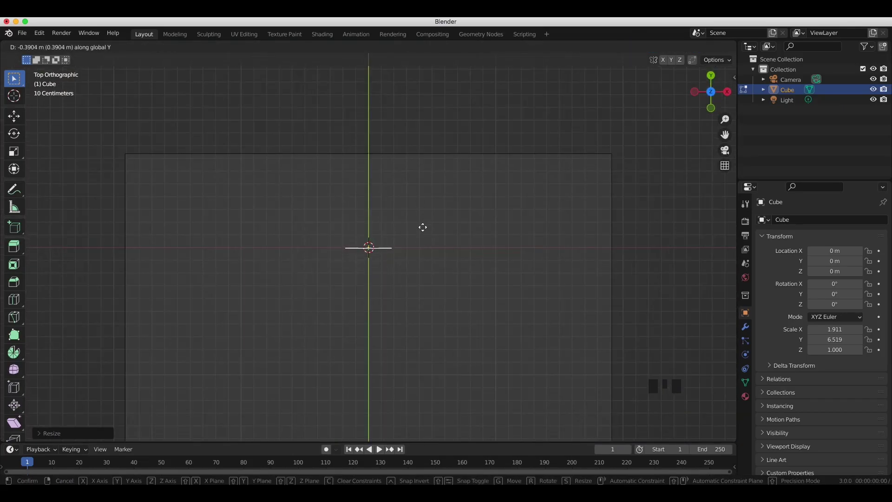
- Separate the strip into its own object named Wood Pillar
key(p)
click(390, 225)
key(Tab)
text(Pillar)
key(Return)
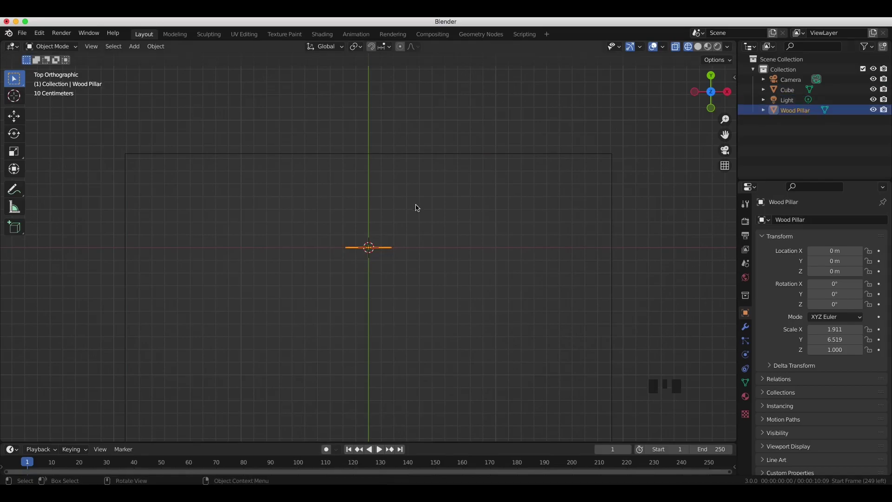
key(Tab)
key(l)
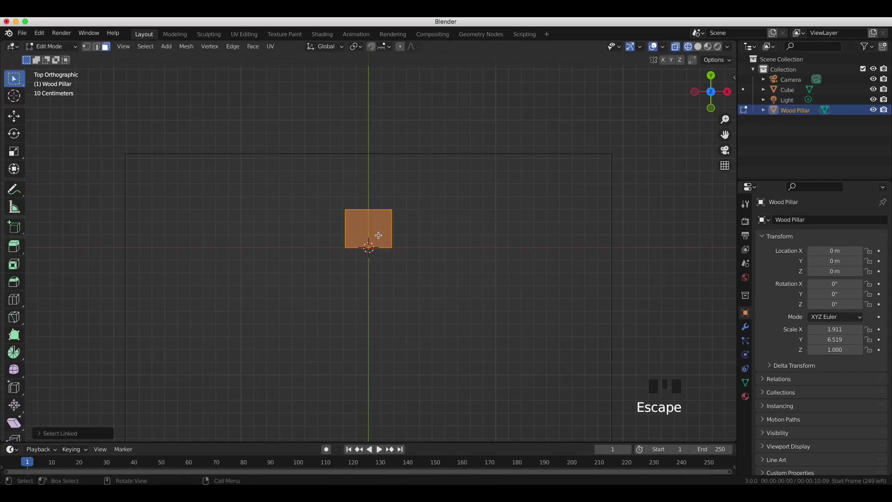
- Give Wood Pillar an Array modifier with count 4 and shift it left
click(746, 326)
drag(801, 242, 819, 272)
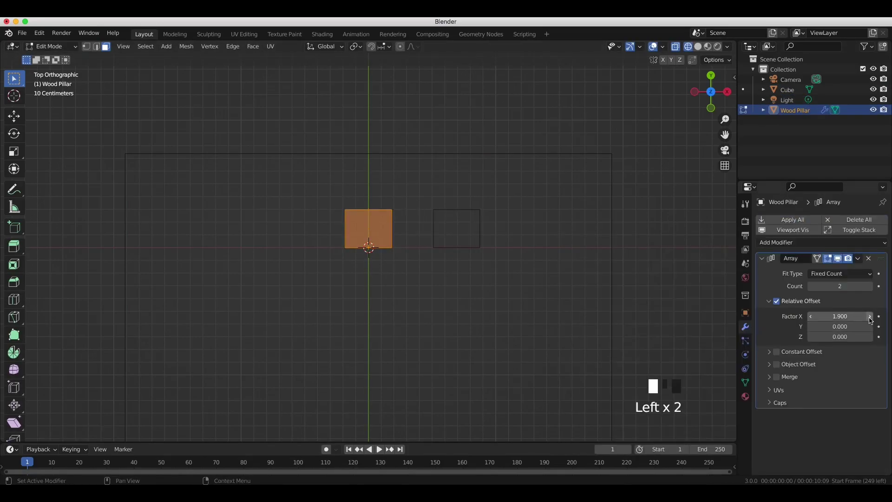
key(g)
click(495, 273)
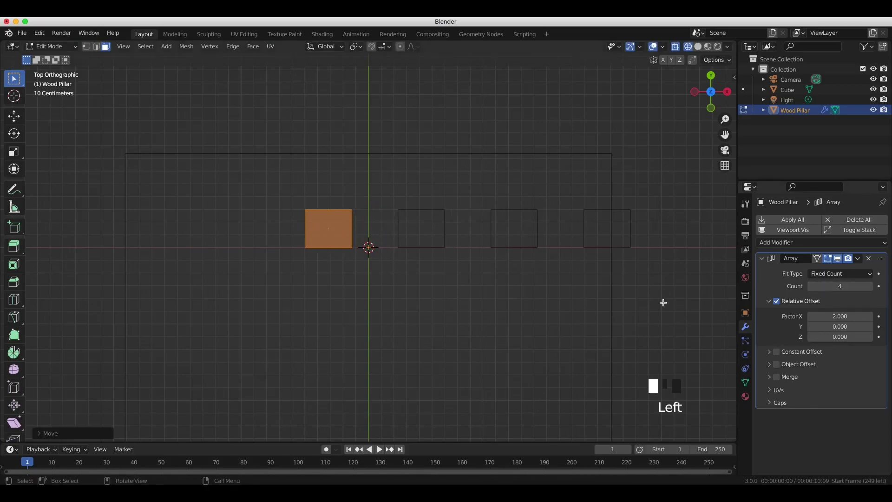
key(g)
- Select all of the room box's geometry and begin widening it along X
click(637, 302)
key(Tab)
click(624, 320)
key(Tab)
key(l)
key(s)
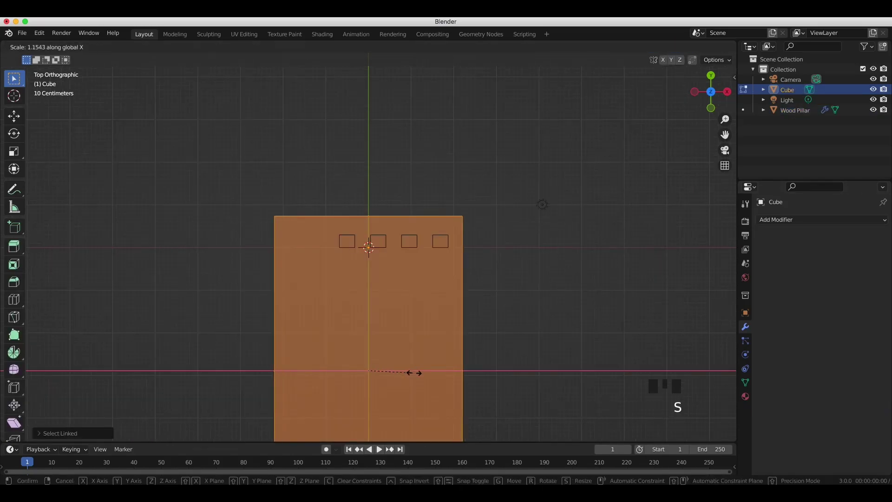
- Finish widening the room and add a plane on the floor in top view
click(406, 359)
key(Tab)
click(725, 149)
key(KP_7)
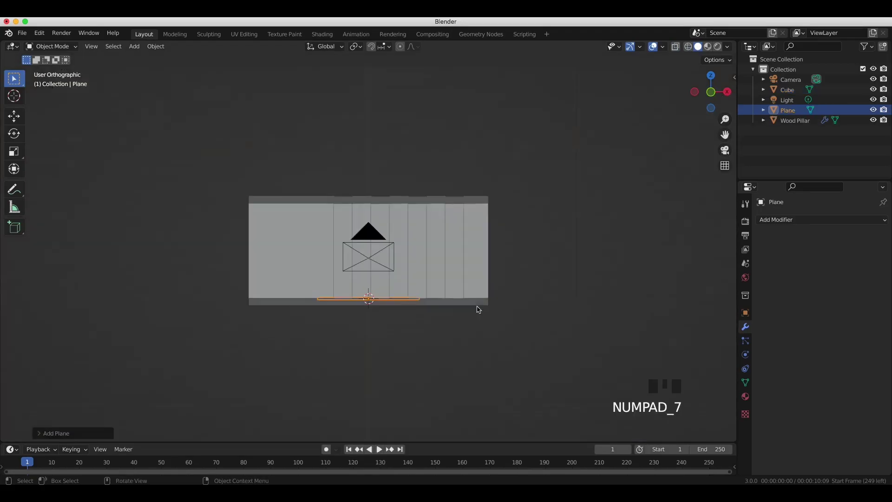
key(shift+a)
click(343, 311)
key(Tab)
- Loop-cut the plane down the middle and extend its right half along Y into an L-shape
key(ctrl+r)
click(356, 238)
right_click(357, 239)
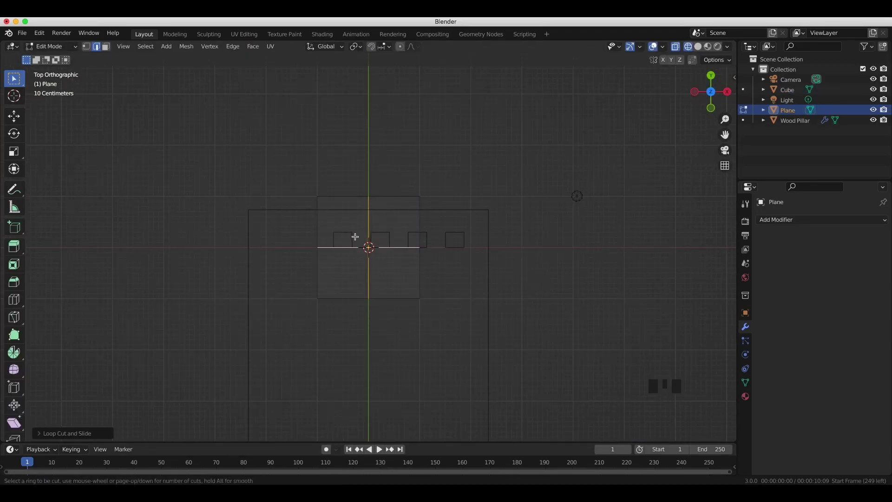
click(394, 299)
key(g)
key(y)
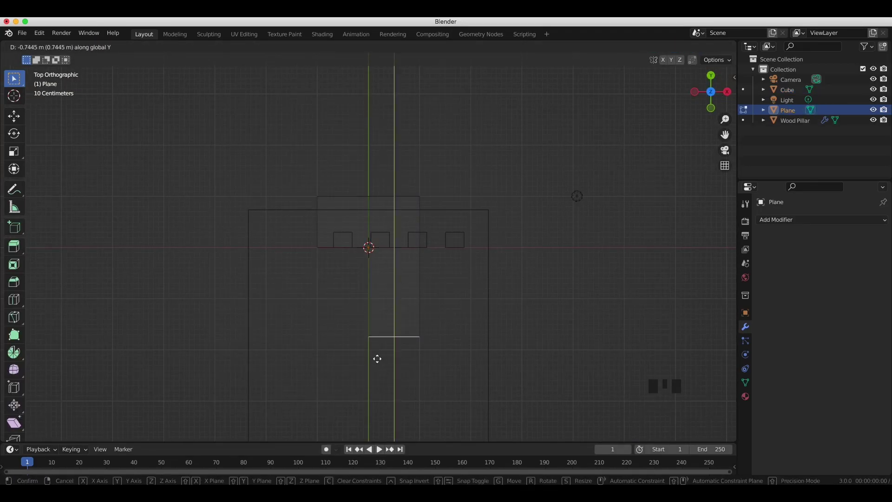
click(376, 358)
key(l)
key(g)
click(433, 219)
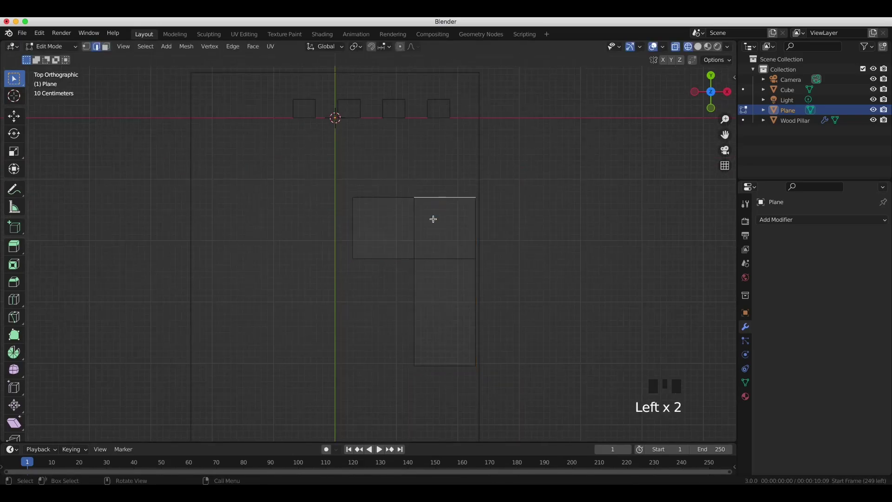
click(433, 269)
- Reposition the L-shape up and left, then move its right edge along X
key(a)
key(g)
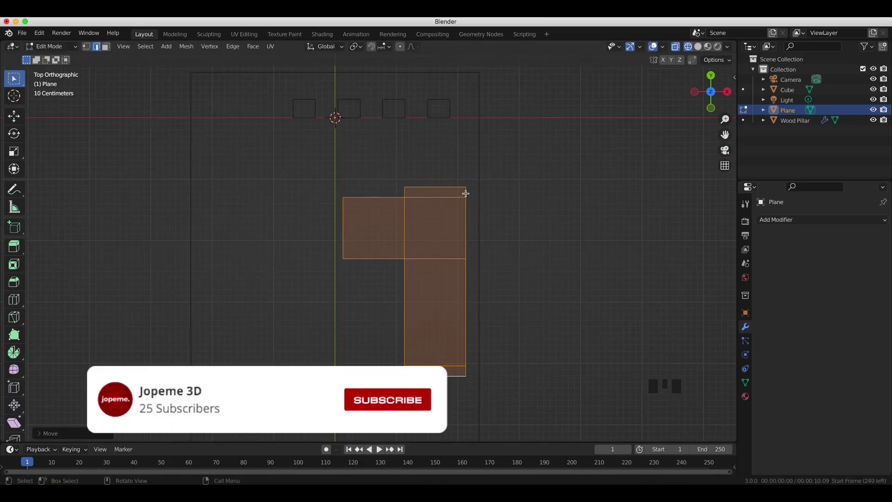
click(467, 193)
ctrl+click(478, 279)
key(g)
key(x)
middle_drag(526, 242, 566, 259)
- Extrude the L-shape up to seat height and raise the sofa's side borders
key(ctrl+l)
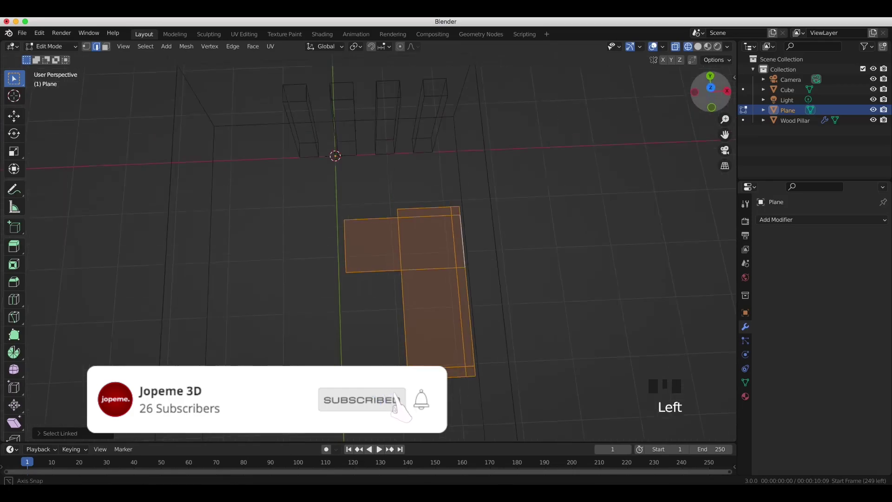
key(g)
click(534, 256)
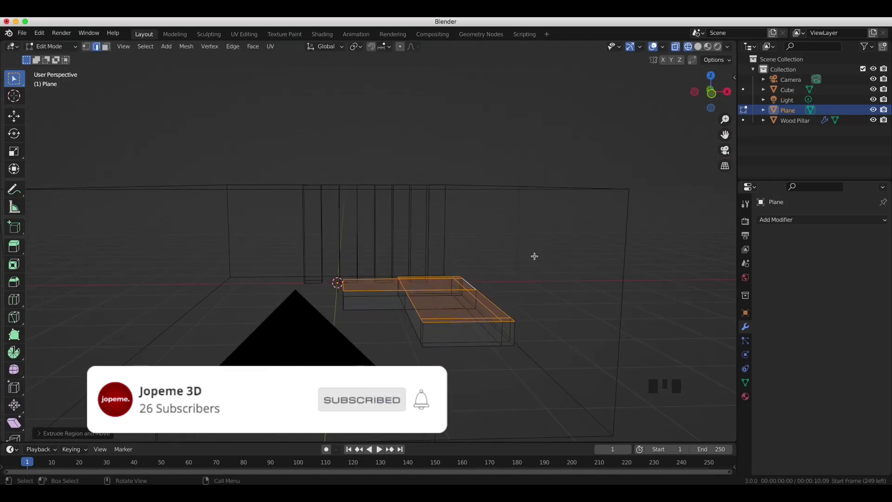
key(c)
shift+drag(441, 297, 375, 294)
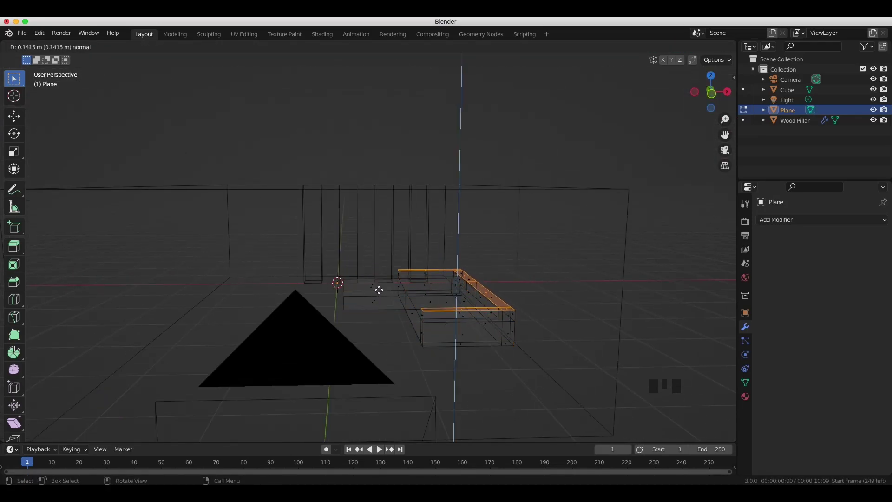
click(377, 294)
key(KP_0)
key(l)
key(Tab)
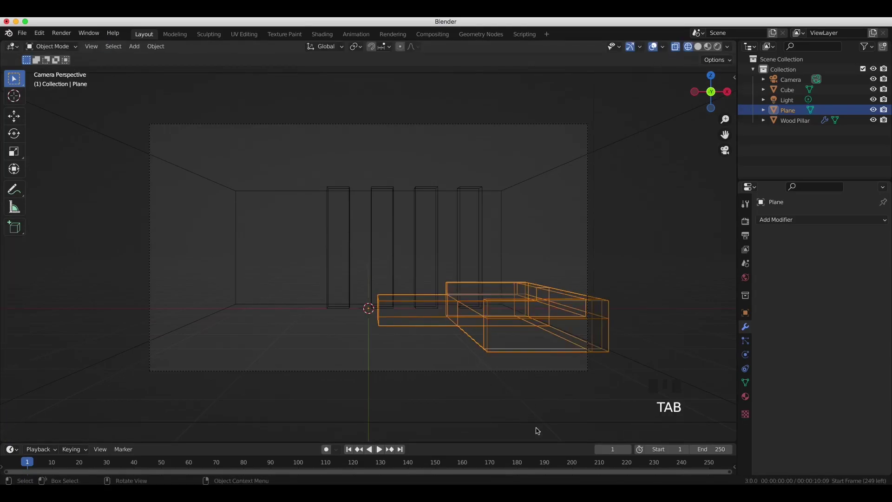
key(s)
key(KP_7)
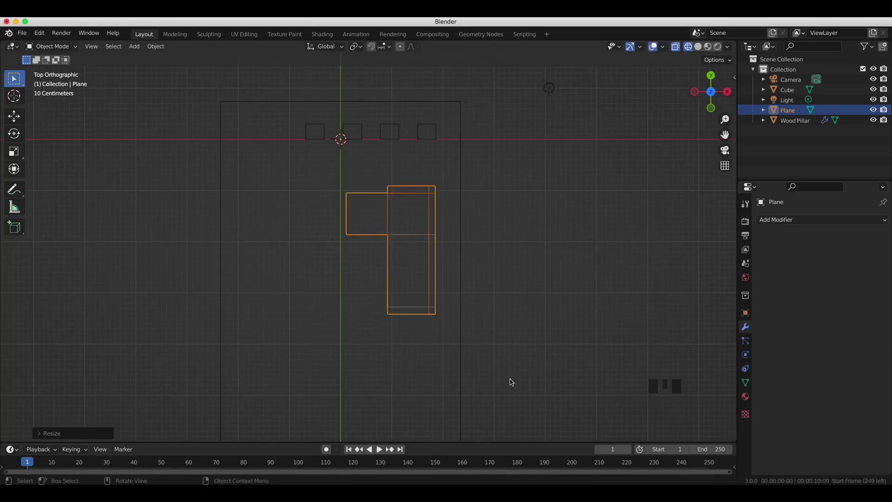
- Nudge the sofa mesh slightly to the right
key(Tab)
key(g)
click(505, 382)
key(KP_0)
middle_drag(601, 145, 530, 230)
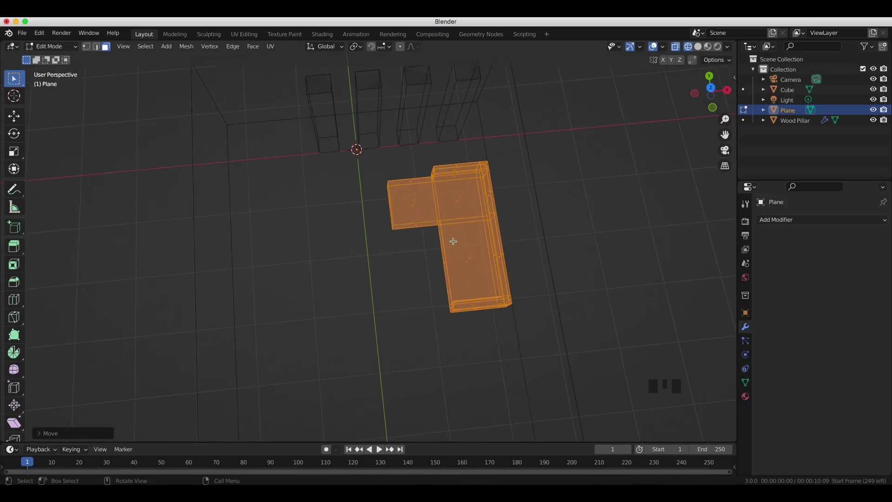
- Duplicate a sofa face, scale it into a table top, and raise it slightly
click(468, 264)
key(shift+d)
key(s)
click(456, 352)
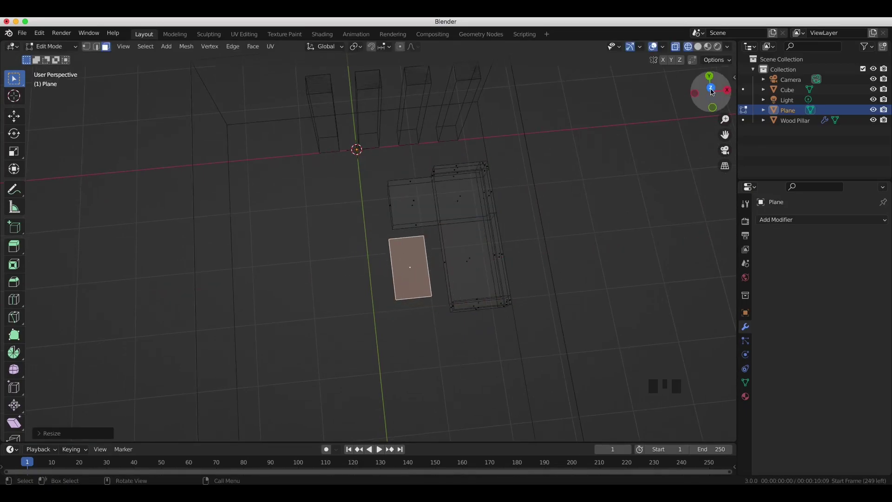
key(KP_0)
key(g)
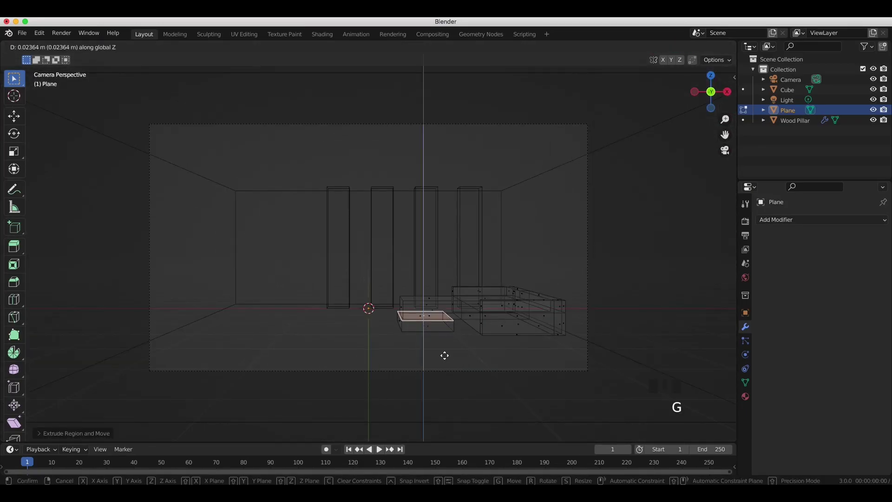
click(444, 355)
key(z)
click(478, 354)
click(688, 46)
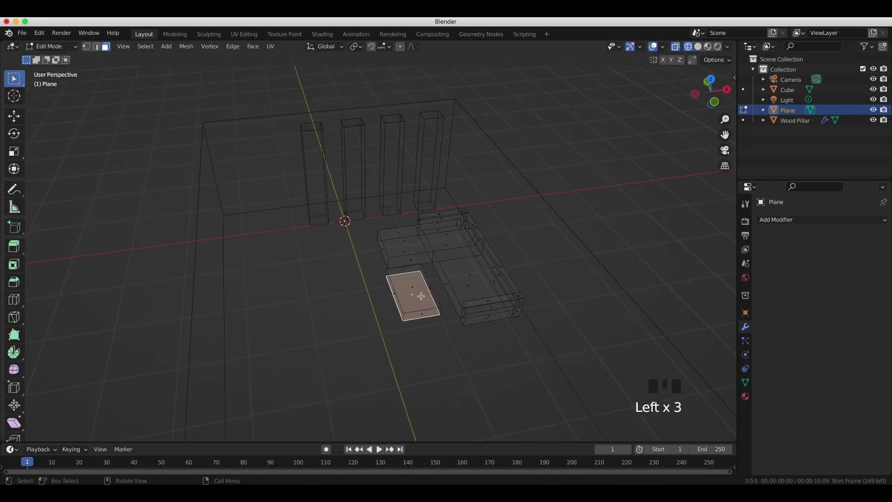
- Enlarge a duplicated face along X into a large floor rug
key(KP_7)
key(s)
key(x)
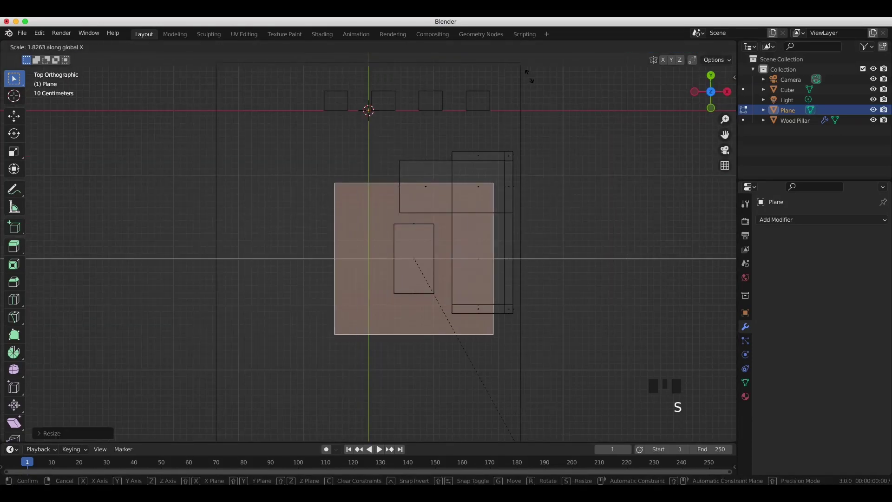
click(567, 210)
key(KP_0)
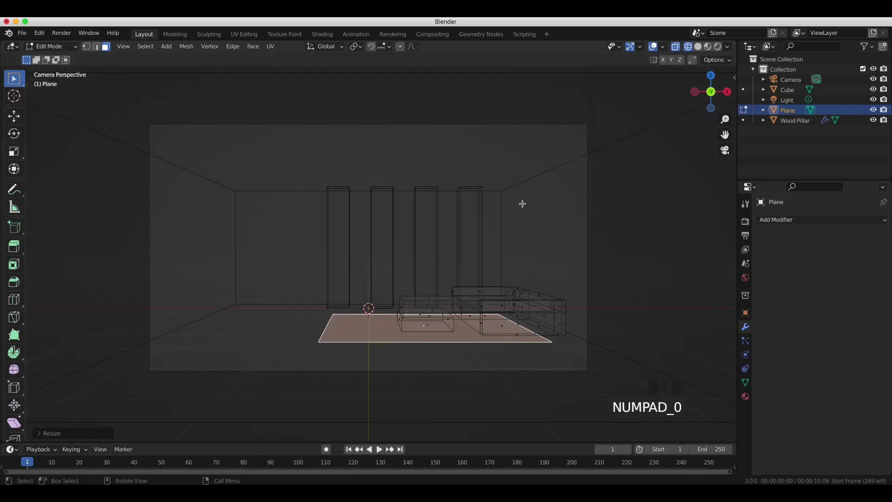
- Extrude the table top into a box and split the rug off as Carpet
key(e)
click(446, 318)
key(p)
click(302, 325)
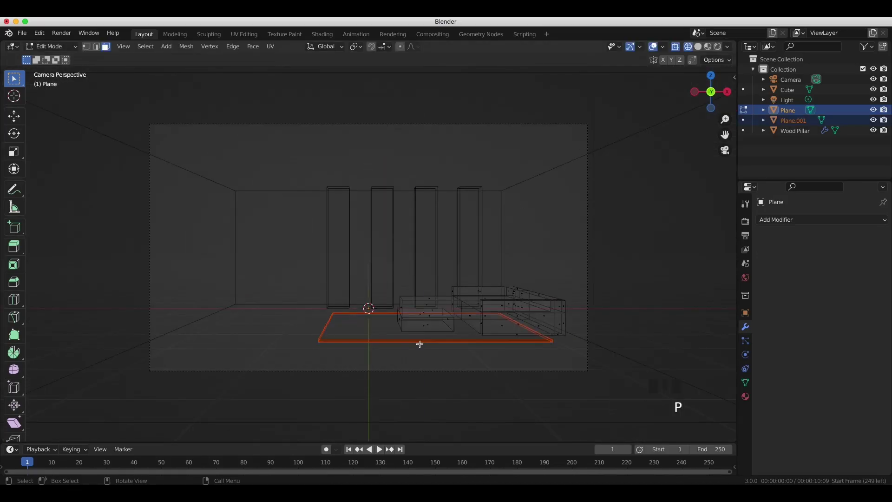
key(Tab)
- Separate the box into its own object and name it Table
key(Tab)
key(l)
key(p)
click(408, 323)
key(Tab)
double_click(793, 131)
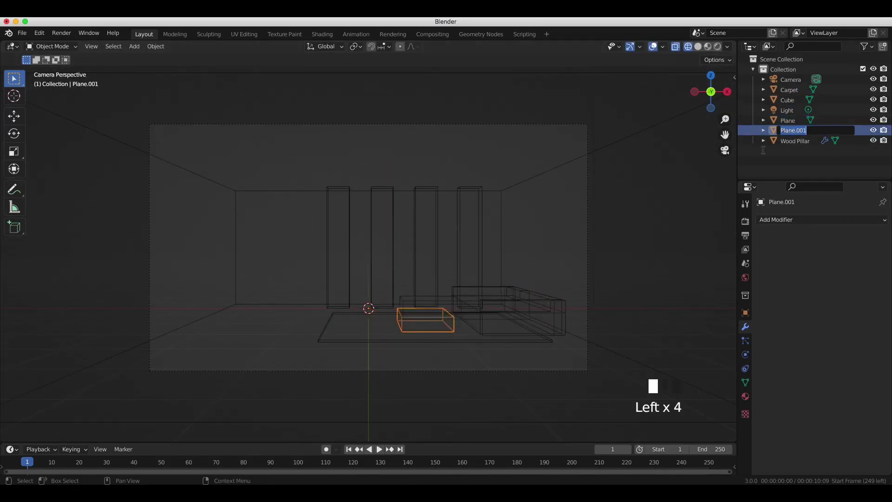
- Duplicate Table and move the copy toward the left of the room
key(shift+d)
key(Tab)
key(g)
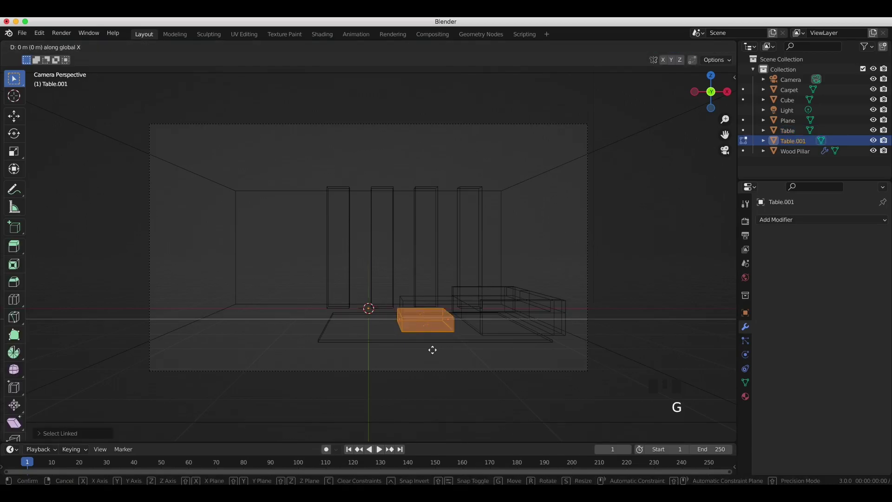
click(236, 341)
key(g)
- Move the duplicate's mesh along Y back against the left wall
click(244, 294)
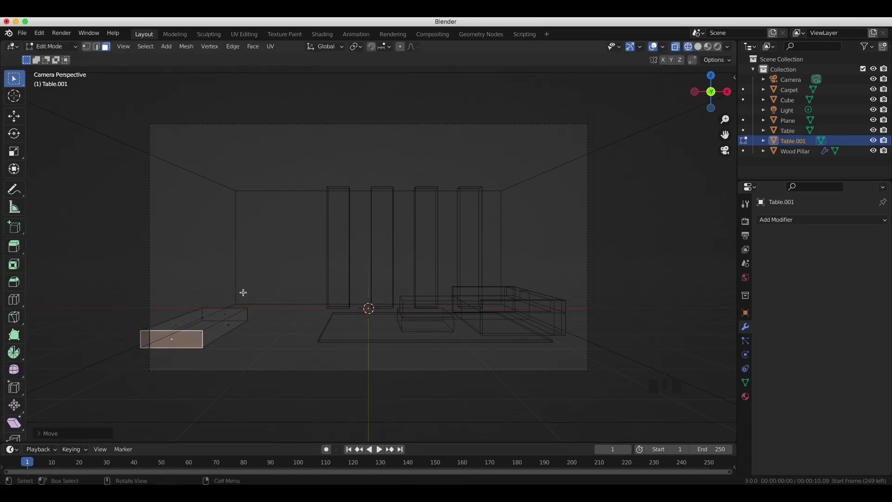
key(KP_7)
key(l)
key(g)
key(y)
click(239, 260)
key(KP_0)
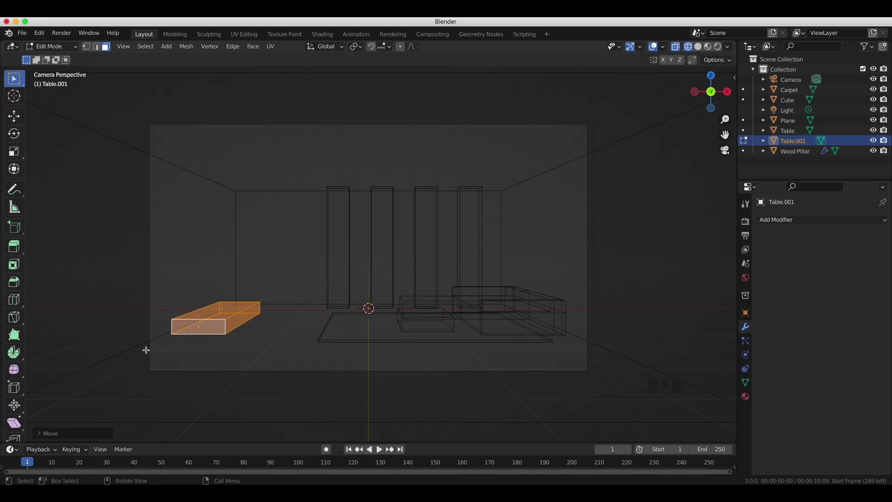
- Raise the cabinet's height and scale its side face, undoing a stray extrusion
click(215, 307)
scroll(245, 349, up, 3)
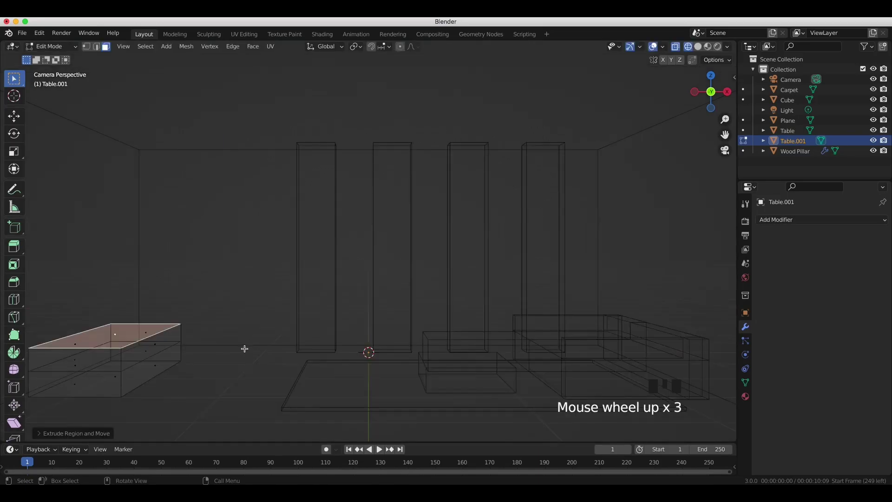
click(167, 343)
key(KP_3)
scroll(325, 337, up, 4)
scroll(470, 351, up, 3)
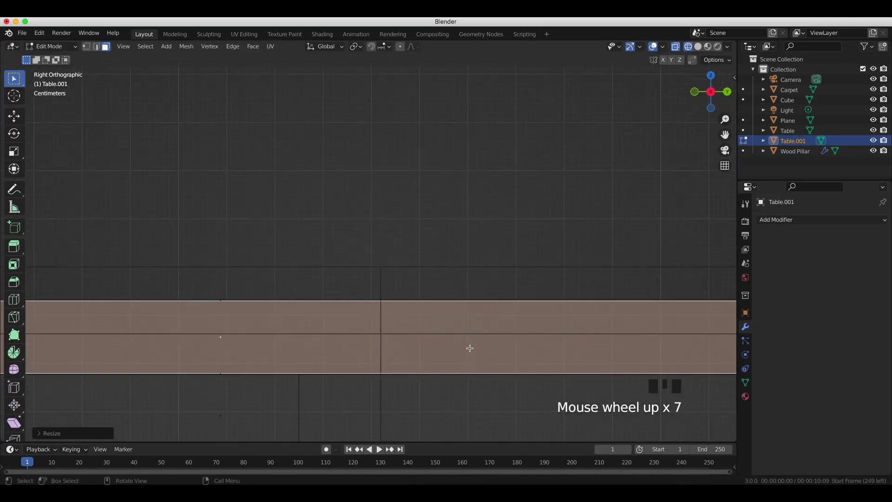
key(s)
click(502, 354)
key(KP_0)
key(e)
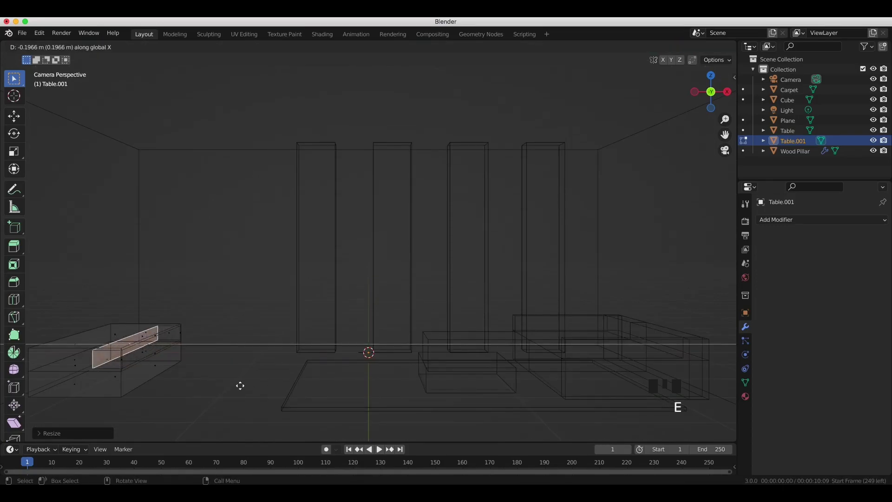
key(ctrl+z)
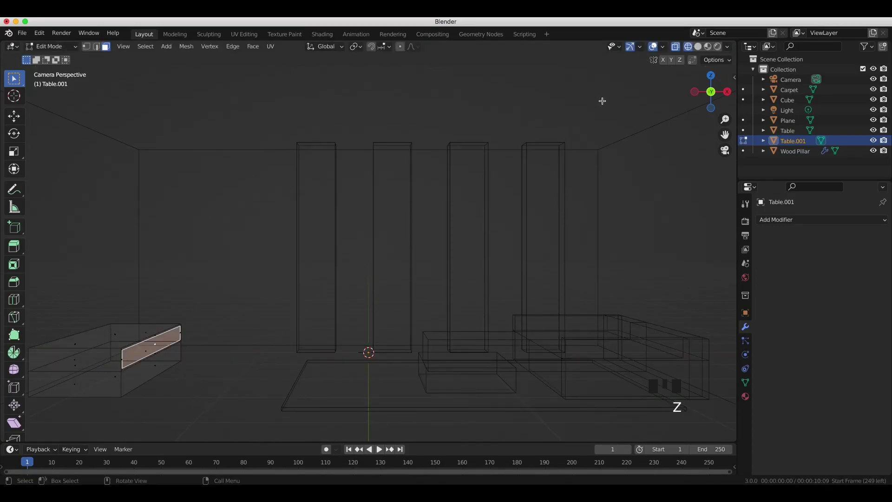
key(KP_3)
- Add a double loop cut across the cabinet and delete a front face to open a compartment
click(264, 307)
key(s)
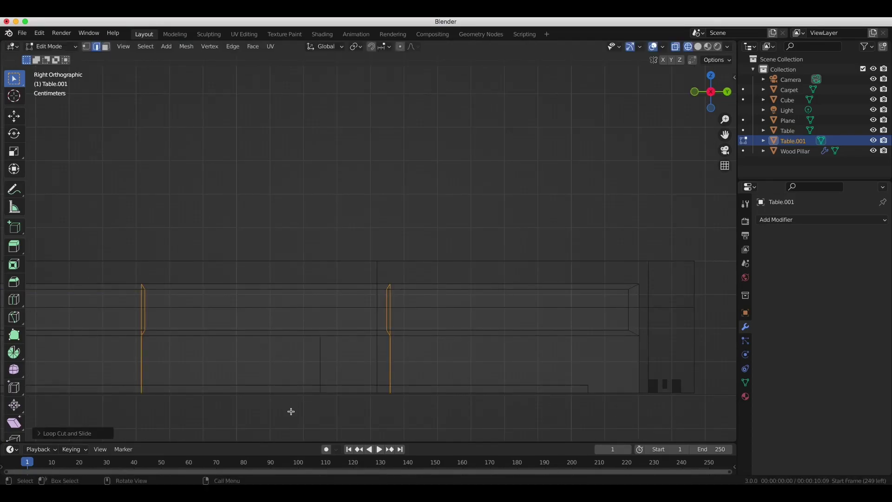
key(Return)
click(454, 310)
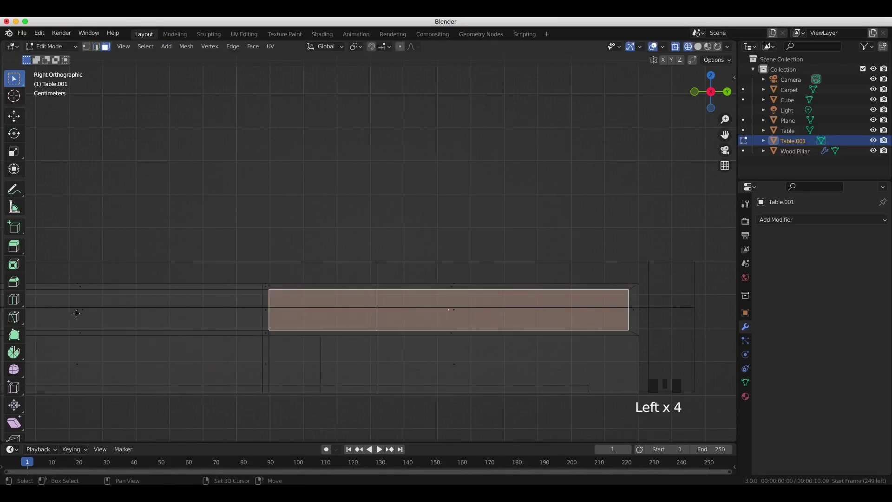
shift+click(76, 313)
key(KP_0)
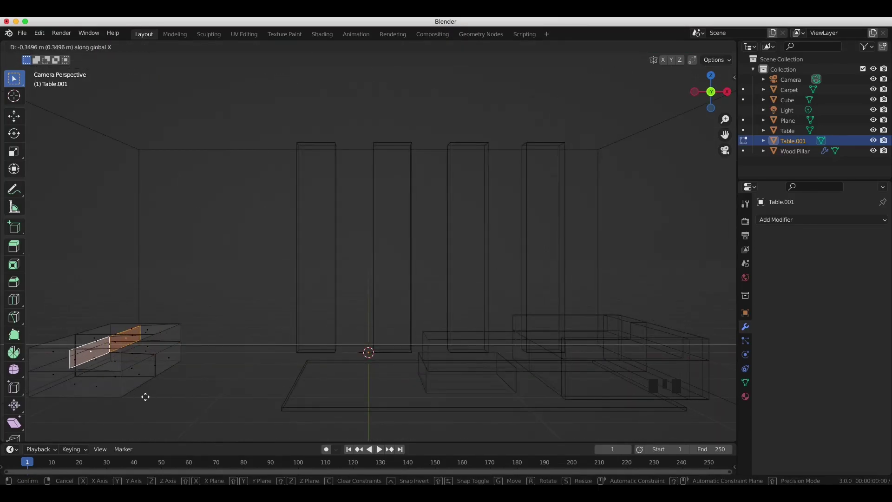
scroll(472, 311, down, 4)
scroll(135, 359, up, 4)
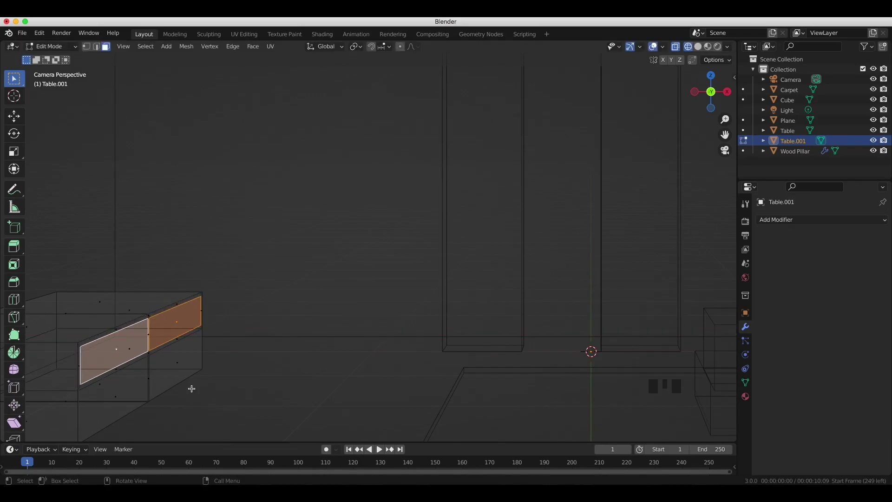
key(x)
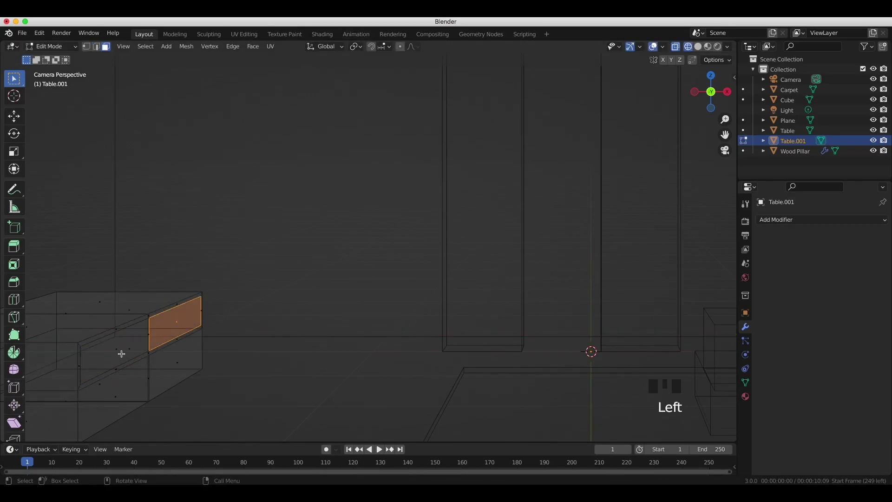
- Move the compartment's remaining inner face along one axis
key(g)
key(x)
key(Return)
scroll(448, 136, down, 2)
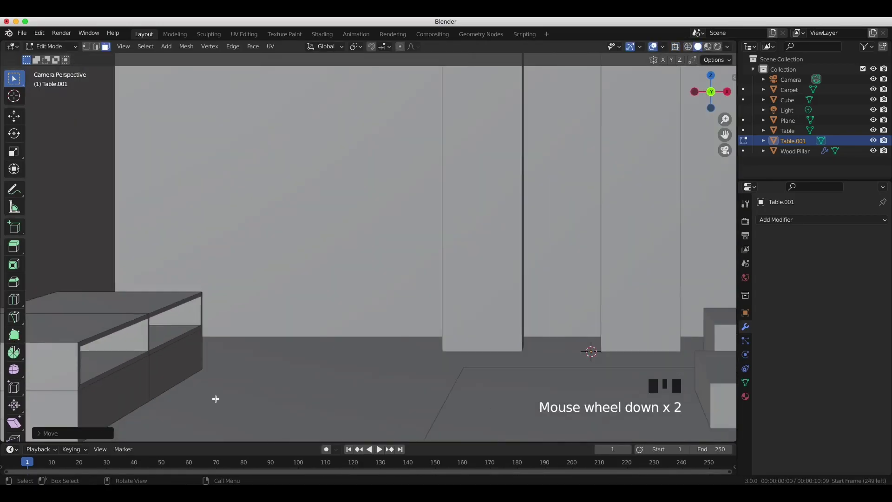
middle_drag(215, 396, 279, 376)
key(KP_0)
key(Tab)
key(Tab)
scroll(261, 288, down, 4)
scroll(702, 156, down, 1)
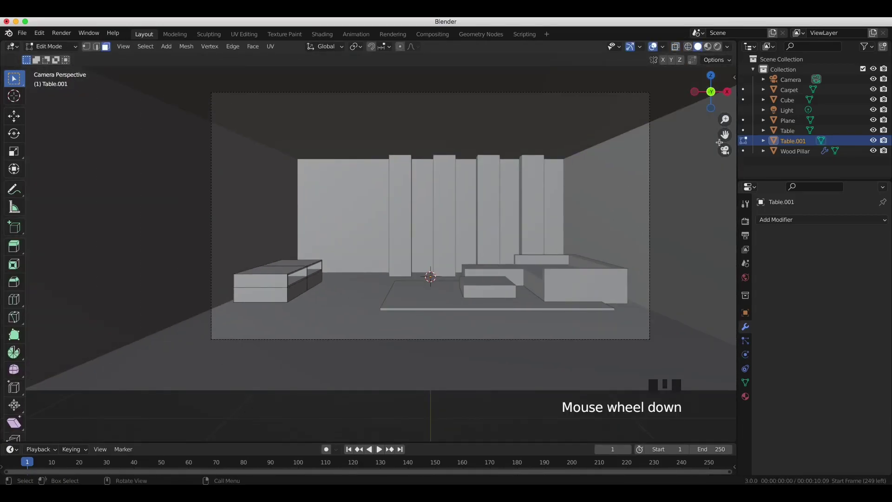
scroll(702, 156, up, 2)
key(Tab)
click(303, 262)
key(Tab)
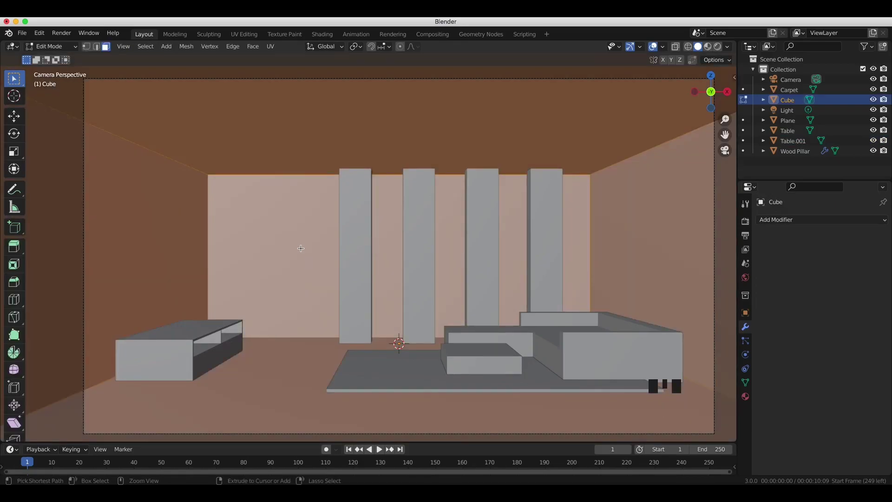
- Loop-cut the room's back wall and extrude a wall section inward
click(420, 158)
click(350, 156)
click(273, 228)
middle_drag(273, 228, 615, 128)
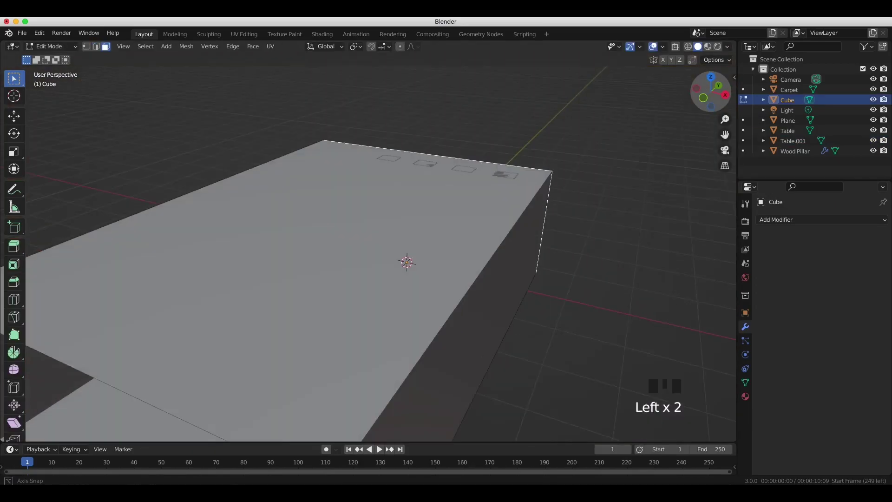
key(e)
click(615, 127)
key(KP_0)
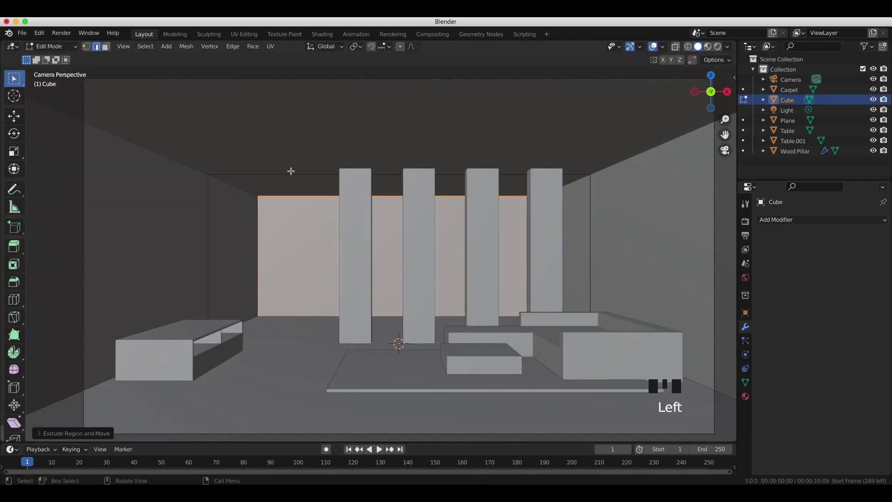
- Separate the extruded wall section into its own object named Wall
alt+click(274, 175)
key(p)
click(233, 238)
key(Tab)
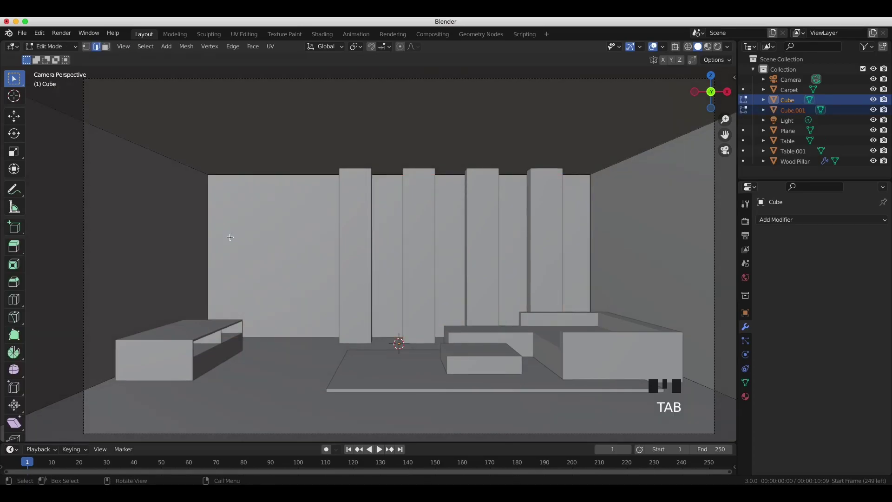
double_click(787, 110)
text(Wall)
key(Return)
key(Tab)
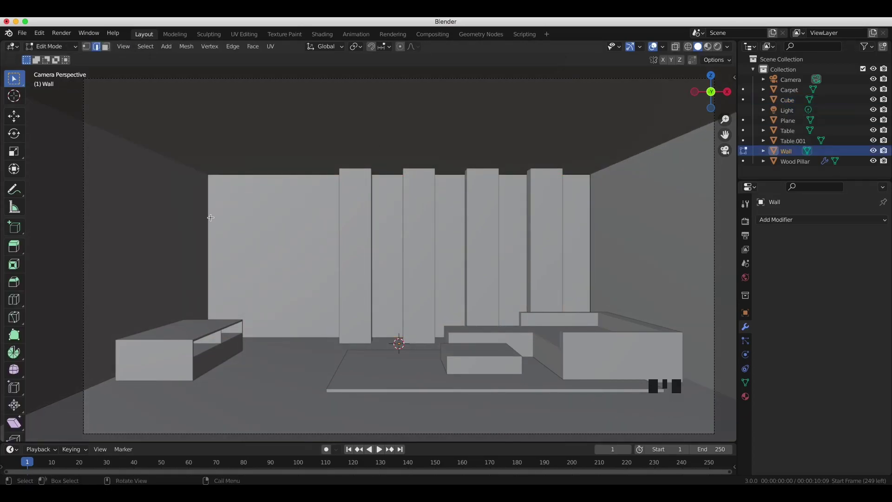
- Move the Wall along X and check it from top and camera views
key(g)
click(226, 235)
key(Tab)
key(KP_7)
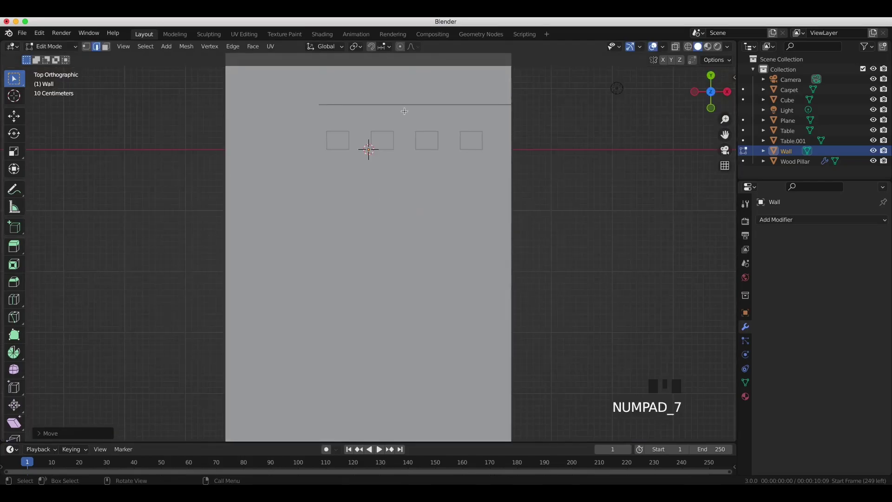
key(KP_0)
middle_drag(346, 115, 536, 127)
key(ctrl+z)
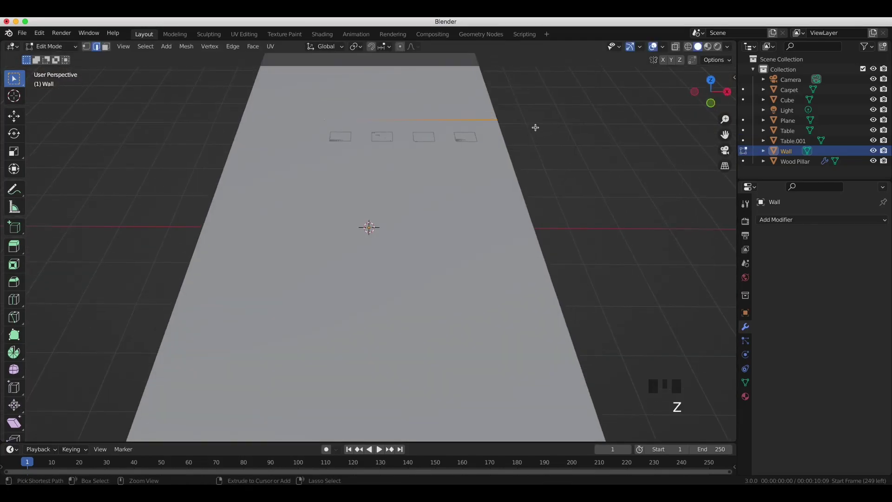
key(KP_0)
- Edit the room shell and extrude its ceiling face
key(Tab)
click(285, 158)
scroll(431, 120, down, 5)
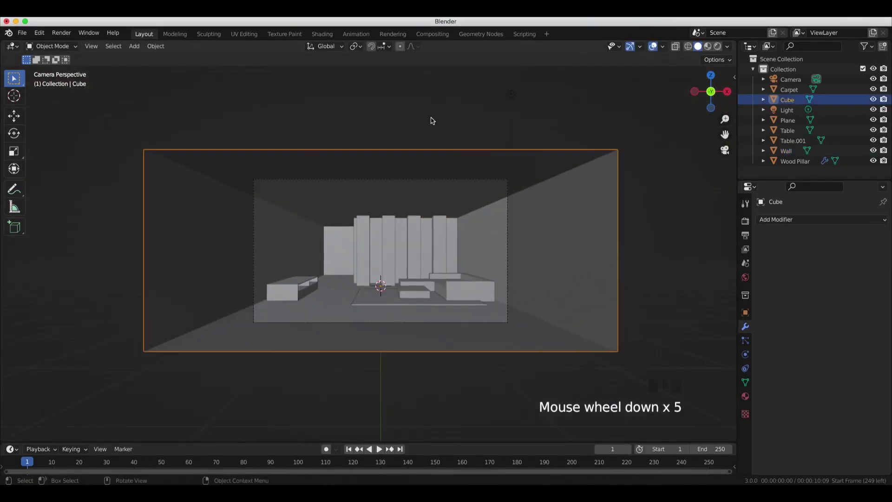
key(Tab)
click(349, 164)
key(e)
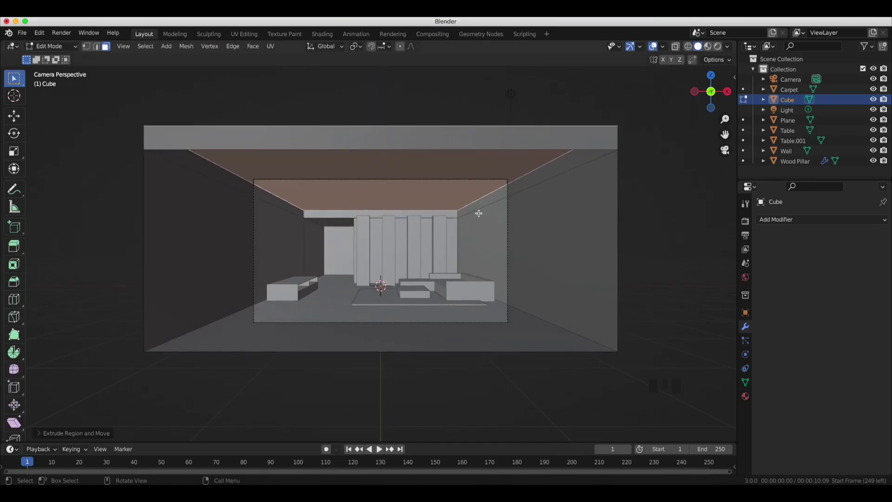
key(2)
click(479, 213)
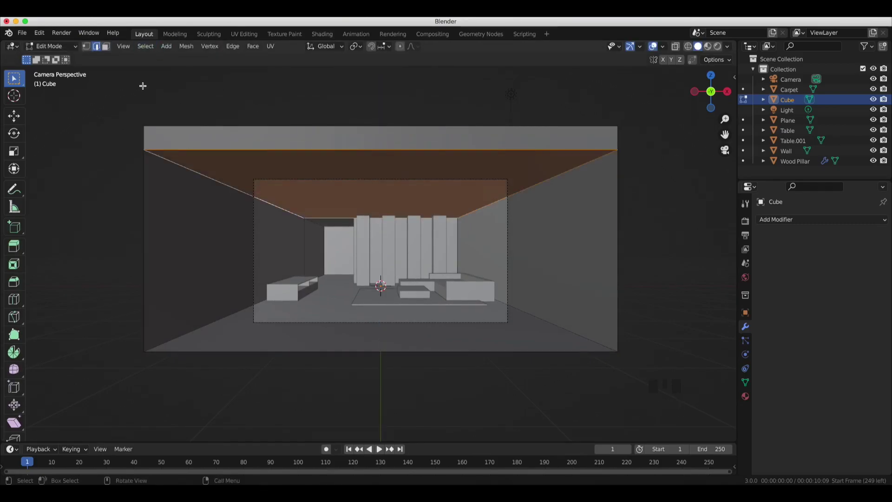
scroll(362, 188, down, 2)
scroll(369, 213, down, 6)
- Undo the stray changes and reselect the room's ceiling face
click(368, 214)
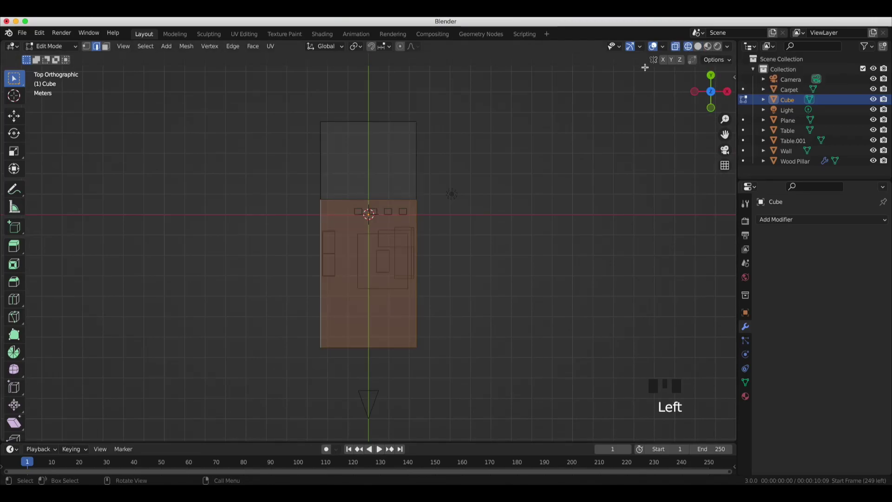
scroll(509, 186, up, 6)
click(508, 186)
middle_drag(387, 291, 419, 244)
key(ctrl+z)
key(ctrl+z)
key(ctrl+z)
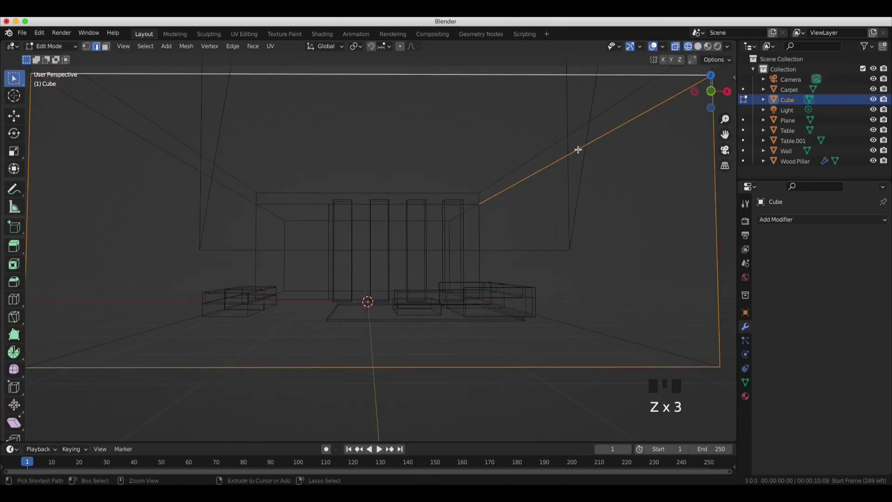
key(ctrl+z)
key(ctrl+z)
key(ctrl+z)
- Separate the ceiling into its own object, extrude it thicker, and restore solid shading
key(p)
click(205, 113)
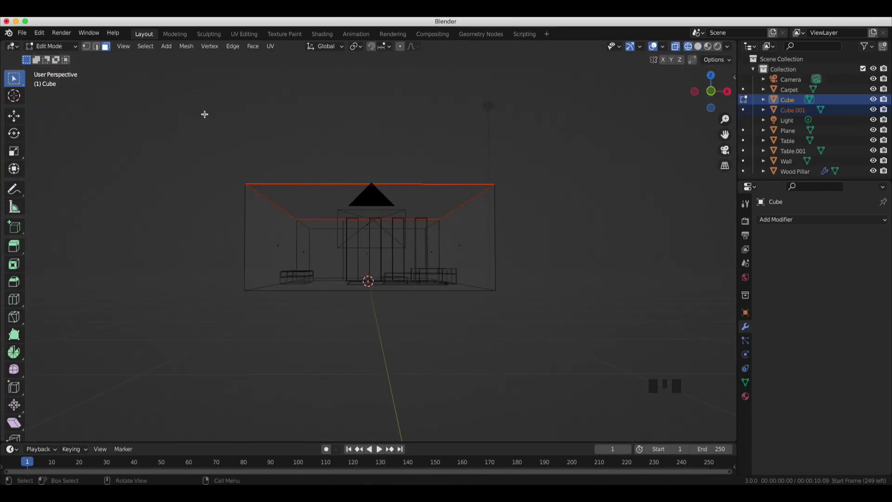
key(Tab)
click(339, 230)
key(Tab)
key(a)
key(e)
click(352, 177)
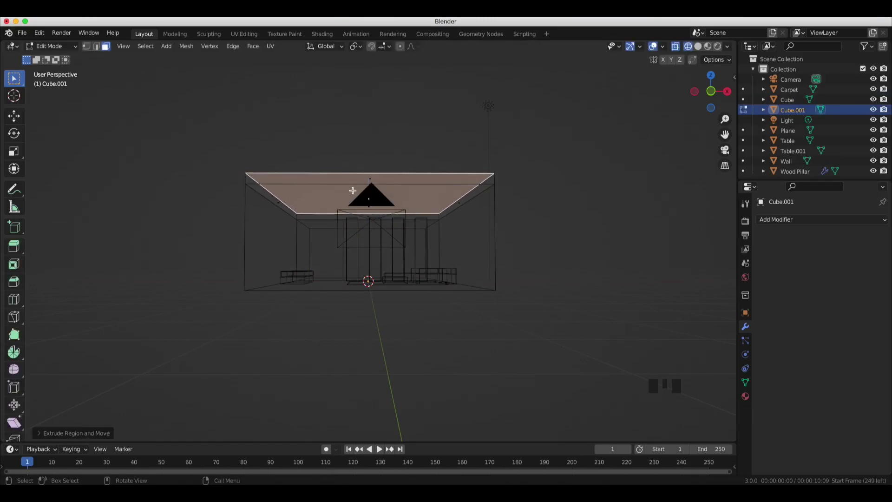
key(Tab)
key(shift+z)
scroll(352, 177, up, 5)
- Add a cylinder, set its cap fill type, and move it away from the room
key(shift+a)
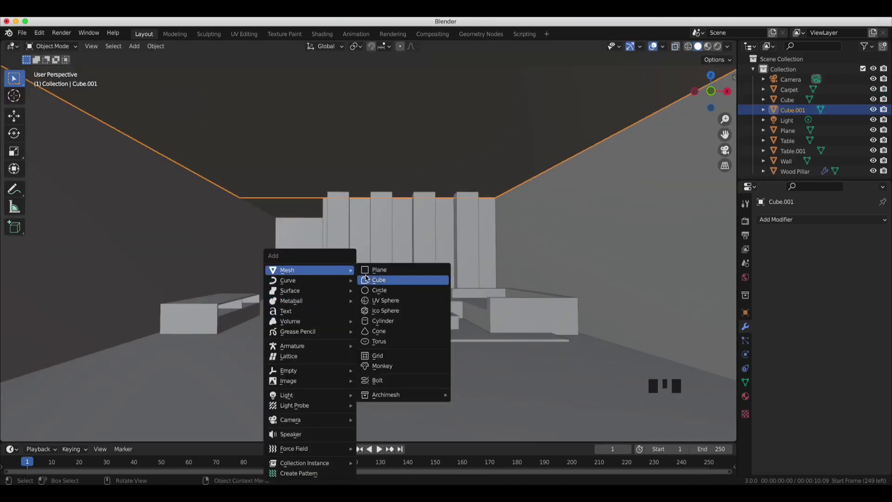
click(381, 319)
scroll(112, 394, down, 3)
key(shift+z)
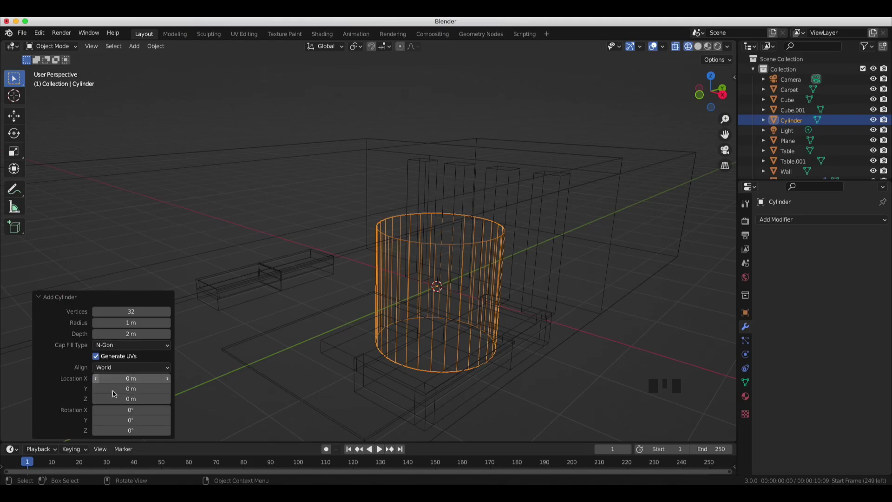
click(126, 344)
click(123, 368)
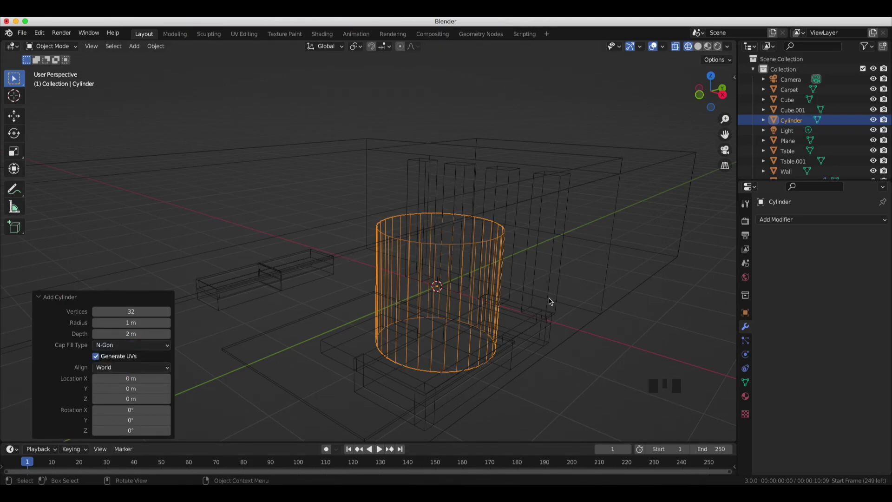
key(KP_7)
key(g)
click(705, 277)
key(Tab)
scroll(576, 193, up, 2)
- Delete the cylinder's end faces and extrude the rim inward into a ring
drag(682, 96, 703, 97)
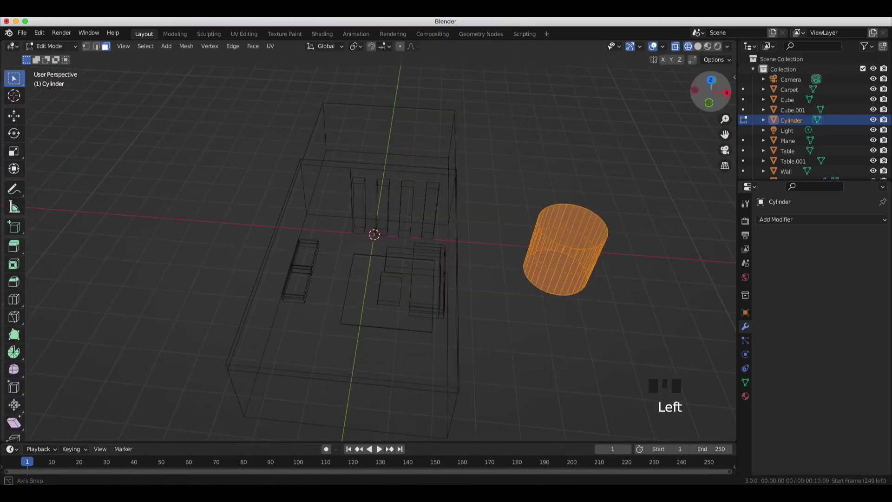
key(x)
click(562, 229)
click(710, 91)
key(a)
key(KP_7)
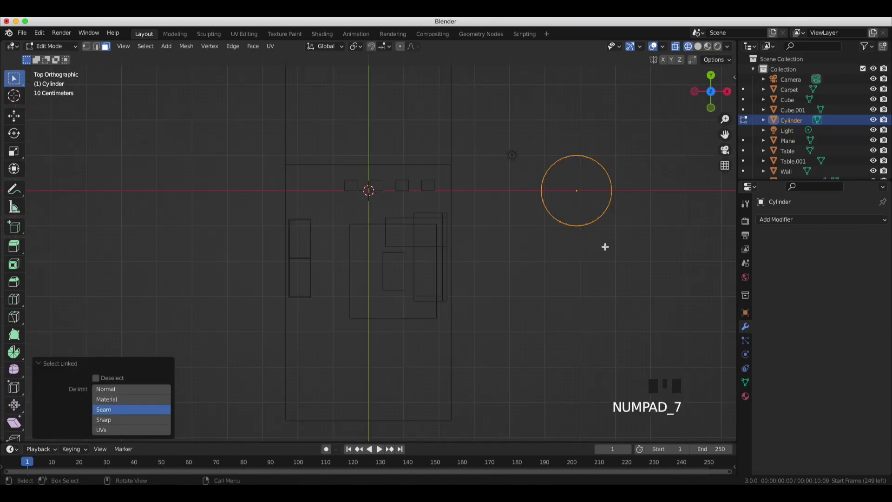
key(e)
key(Escape)
key(s)
click(627, 268)
- Extrude the ring to give it thickness
drag(710, 92, 701, 105)
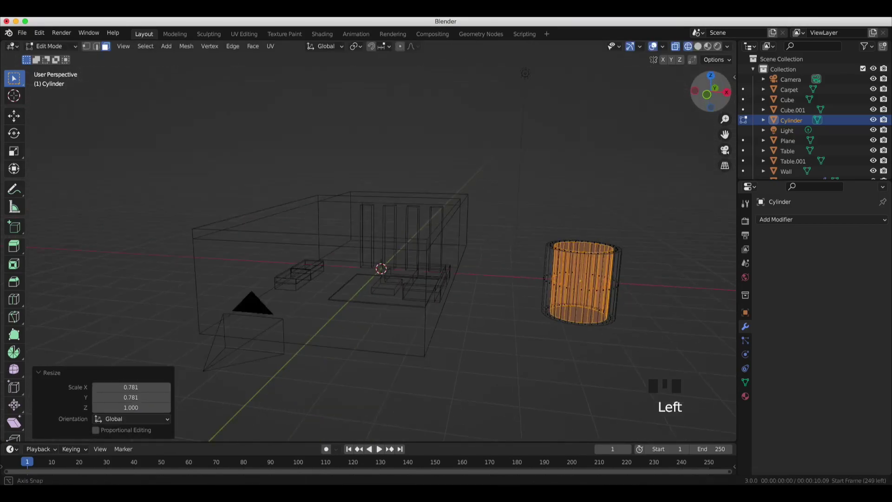
key(l)
key(KP_7)
key(e)
click(614, 279)
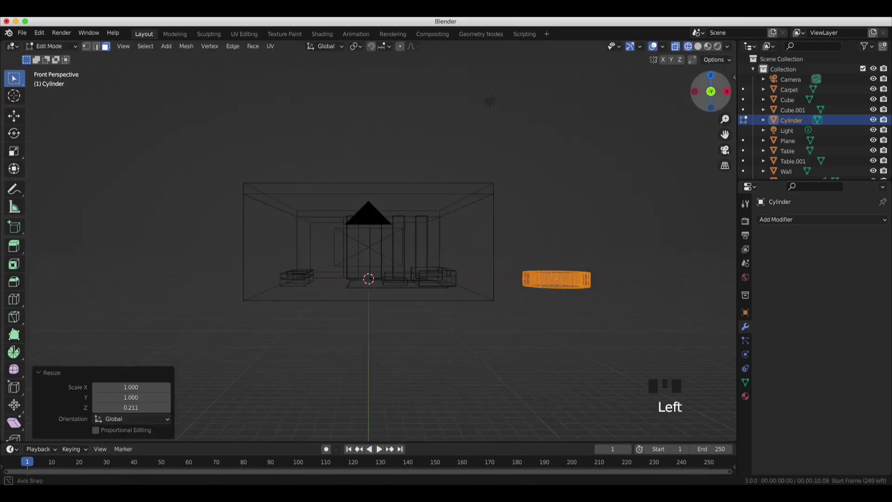
middle_drag(614, 279, 597, 235)
key(KP_7)
alt+drag(597, 235, 663, 212)
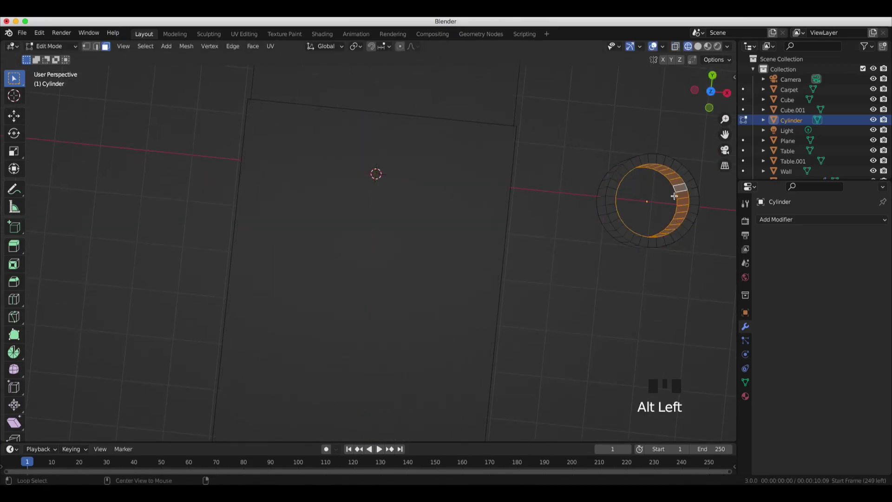
- Scale the ring down twice from top and front views to flatten it
key(s)
click(566, 205)
key(KP_1)
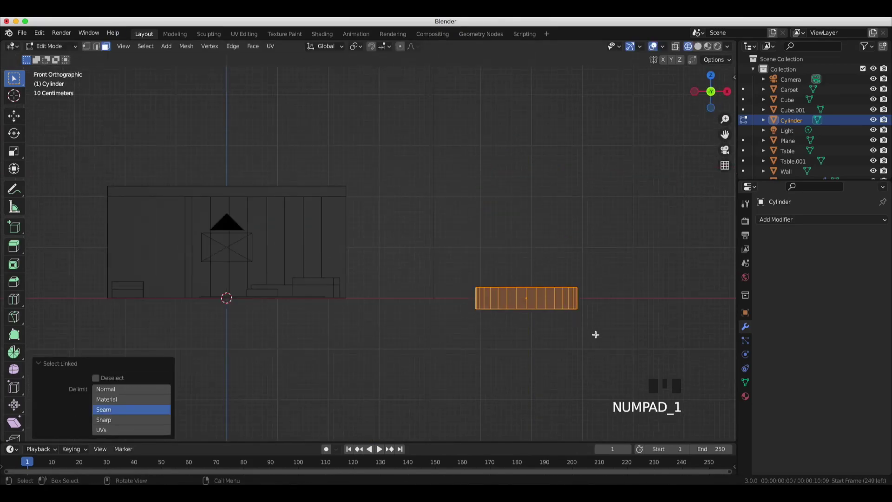
key(s)
click(572, 328)
drag(708, 99, 464, 274)
key(KP_7)
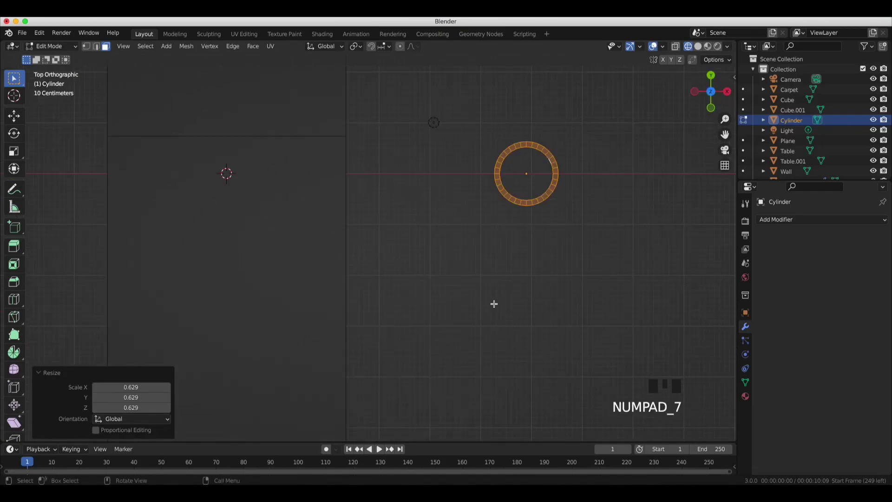
key(Tab)
key(n)
- Add a UV sphere and shrink it to fit inside the ring
key(shift+a)
click(218, 273)
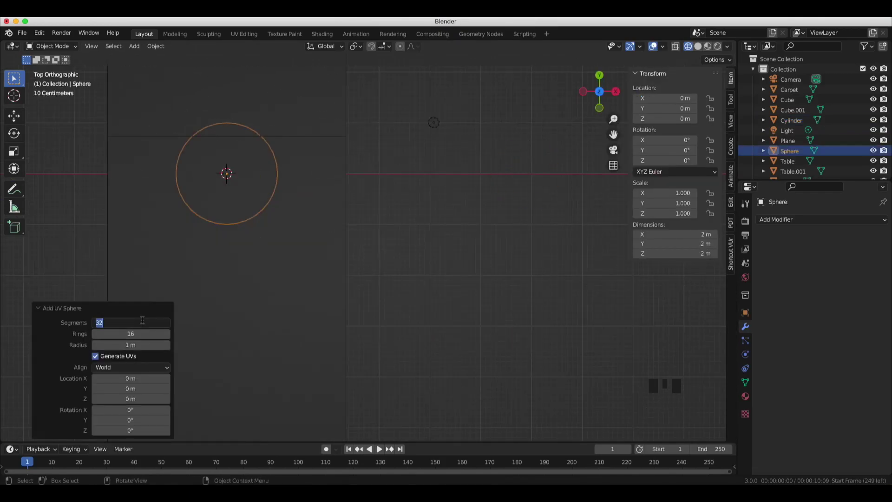
click(227, 173)
key(s)
click(245, 249)
drag(600, 90, 492, 155)
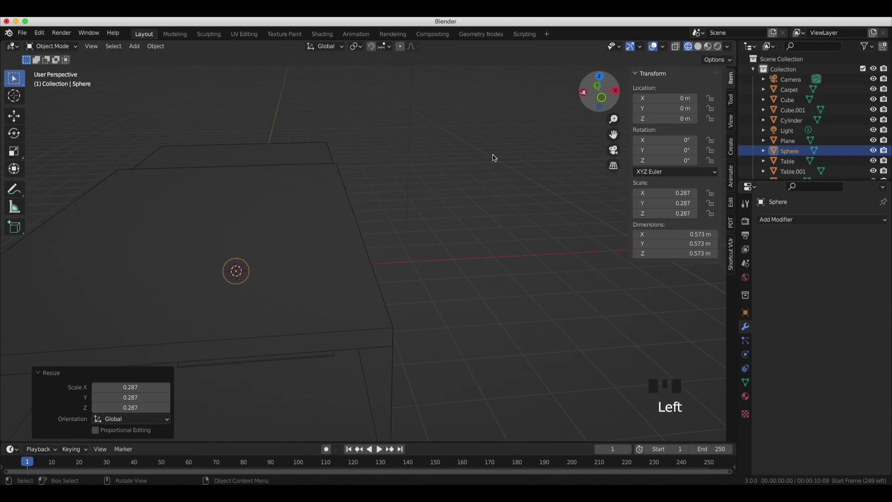
key(KP_1)
scroll(227, 347, up, 3)
scroll(258, 342, up, 2)
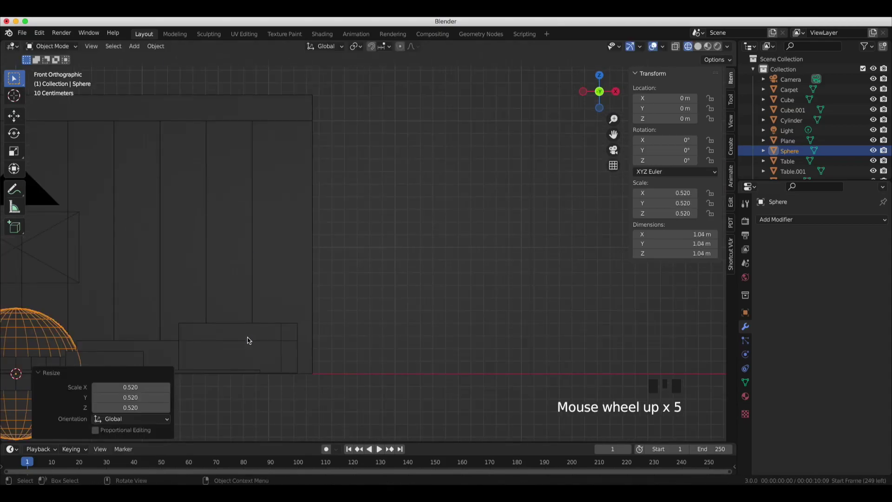
scroll(249, 339, down, 4)
- Move the sphere and ring together sideways along the X axis
shift+click(234, 346)
key(KP_7)
key(g)
key(x)
click(514, 324)
scroll(514, 325, up, 2)
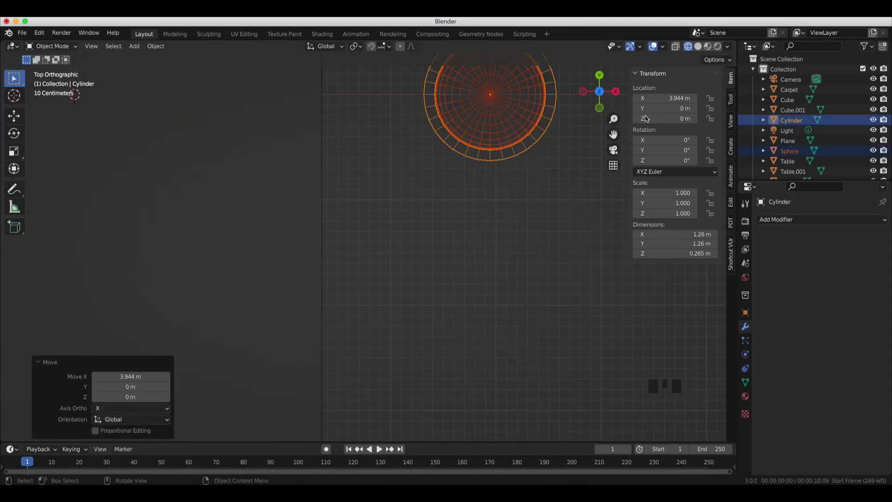
key(KP_1)
- Flatten the sphere vertically and delete its upper half in Edit Mode
click(529, 363)
key(s)
key(z)
key(Tab)
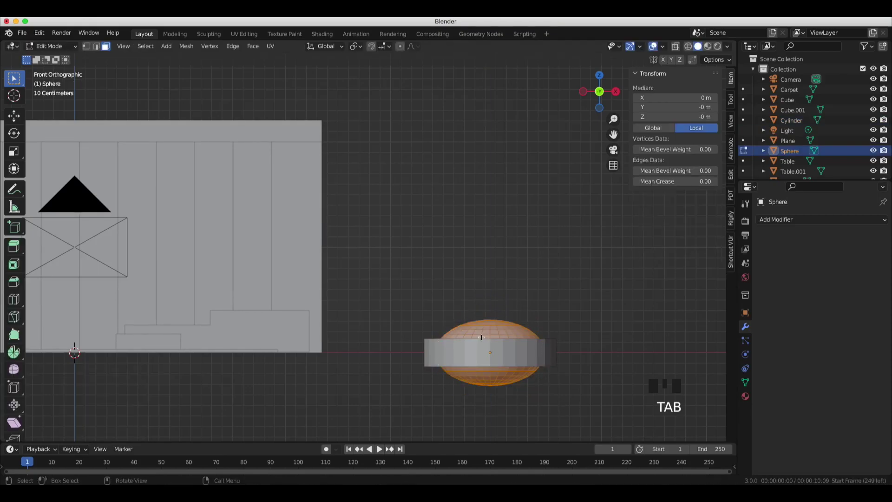
click(675, 46)
key(alt+a)
key(b)
drag(614, 342, 411, 307)
key(x)
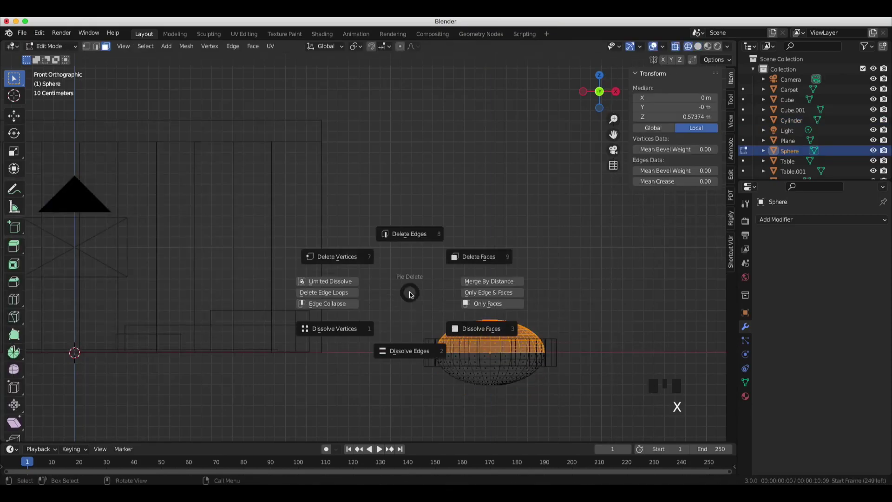
click(339, 255)
key(Tab)
- Place the ring over the half-sphere and make the ring its parent
shift+click(484, 344)
key(KP_7)
key(g)
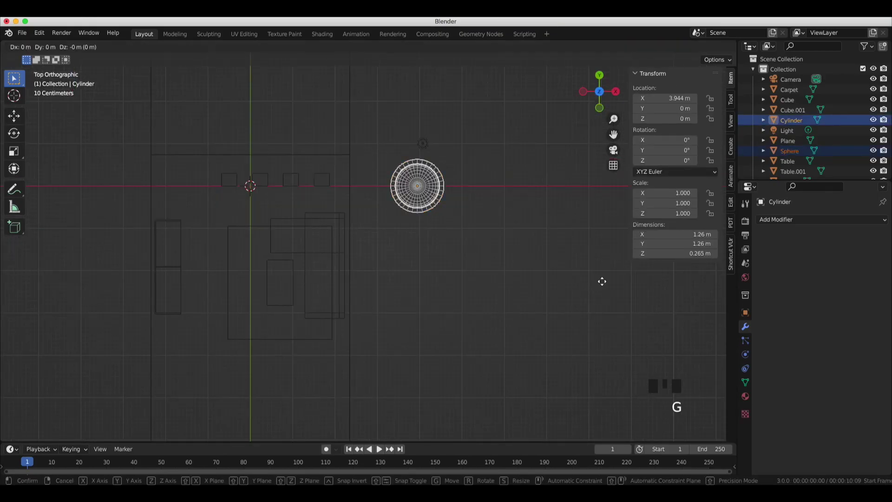
click(599, 281)
click(657, 98)
shift+click(257, 165)
key(ctrl+p)
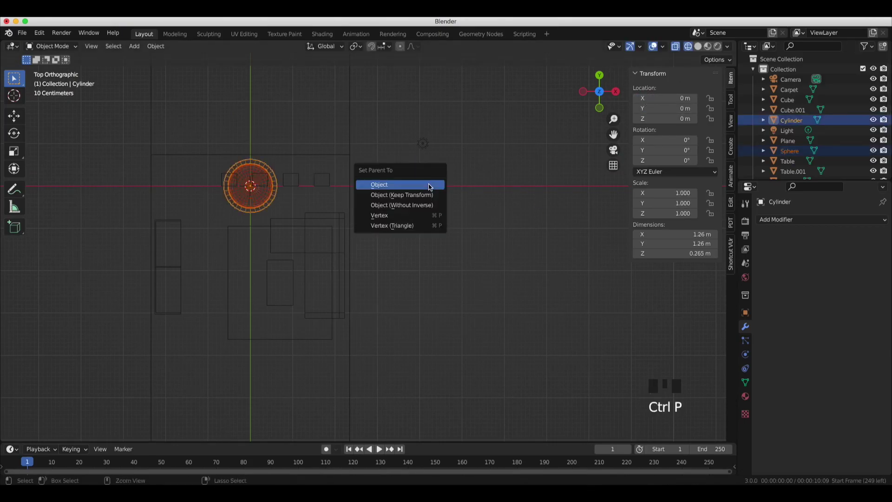
click(421, 184)
- Rename the ring fixture to 'Ceiling light' in the Outliner
click(269, 171)
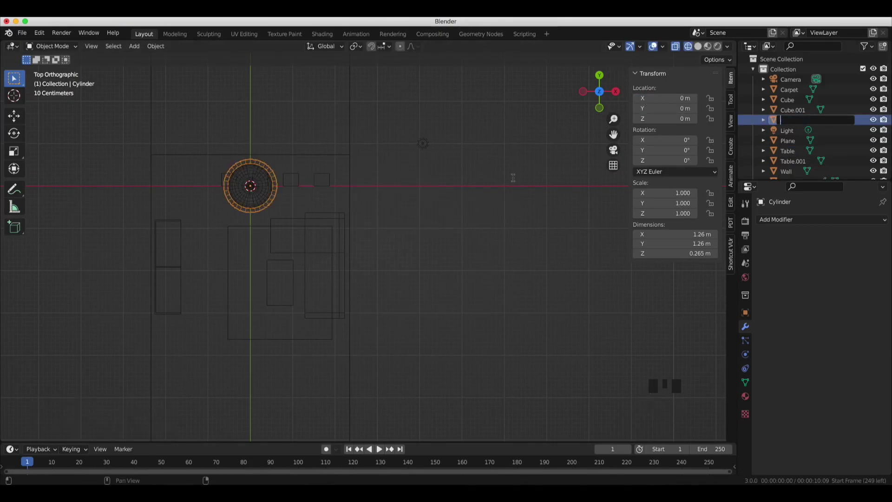
click(816, 119)
text(Ceilinglight)
key(Return)
click(763, 99)
click(783, 120)
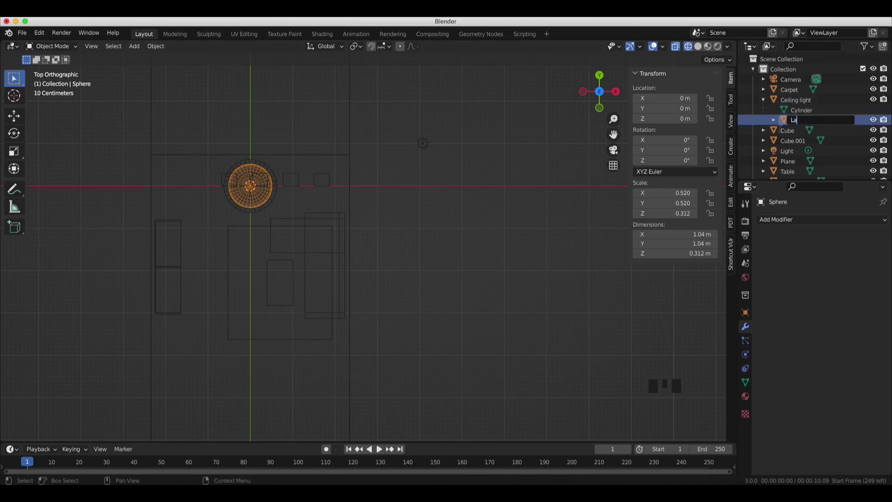
- Shrink the Ceiling light and raise it up to the ceiling
key(s)
click(272, 205)
key(KP_0)
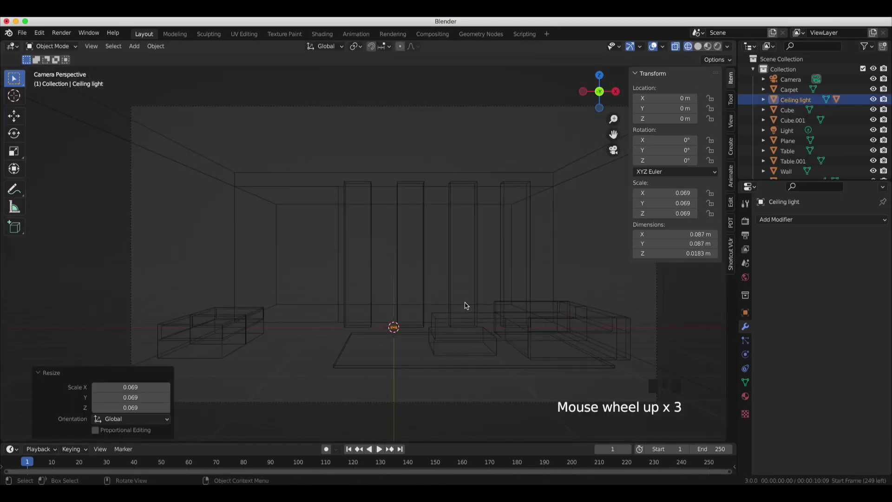
key(g)
key(z)
click(470, 109)
key(shift+z)
scroll(502, 105, down, 3)
key(g)
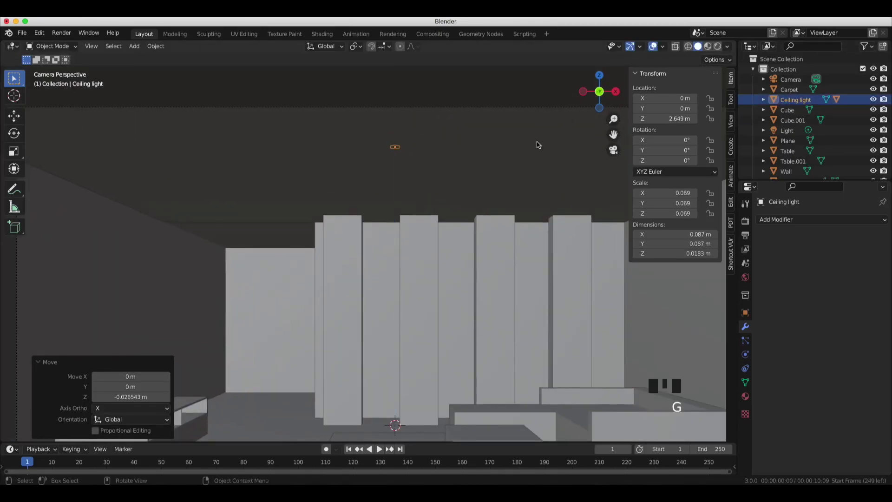
key(KP_3)
scroll(540, 143, up, 5)
click(551, 141)
- Lower the light just below the ceiling and place it near the back wall
key(g)
click(542, 210)
key(KP_0)
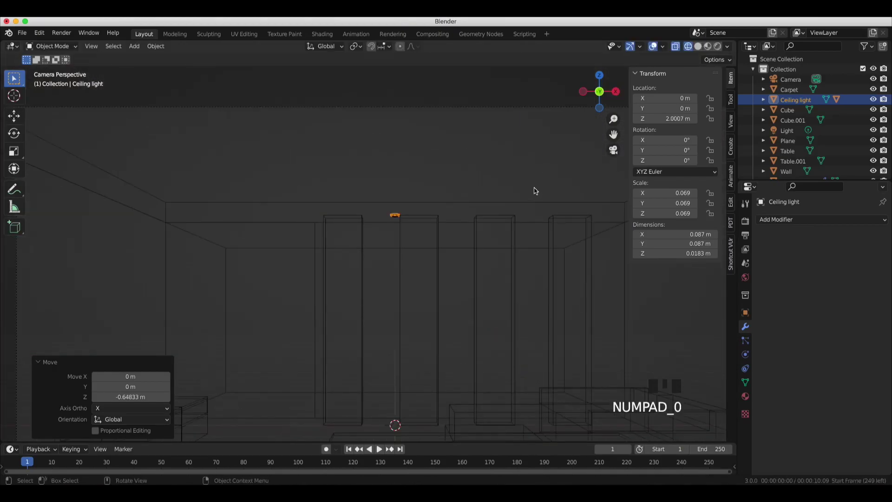
key(KP_7)
key(g)
click(288, 180)
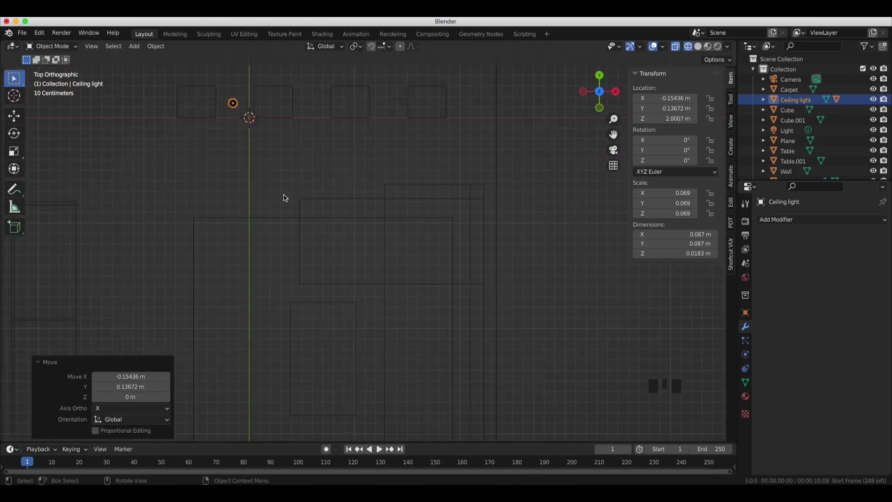
- Repeat the light in a row with an Array modifier, keeping Y offset at zero
click(822, 219)
click(802, 244)
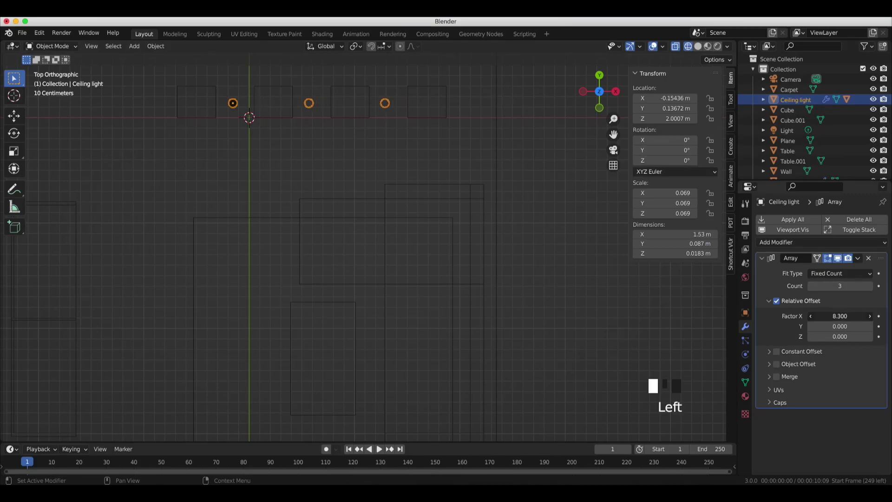
key(g)
key(x)
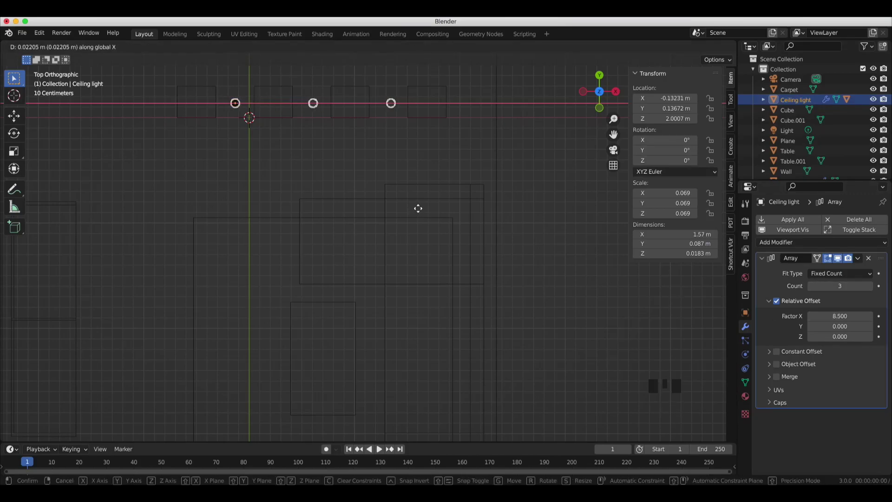
click(419, 208)
drag(837, 326, 865, 326)
click(776, 242)
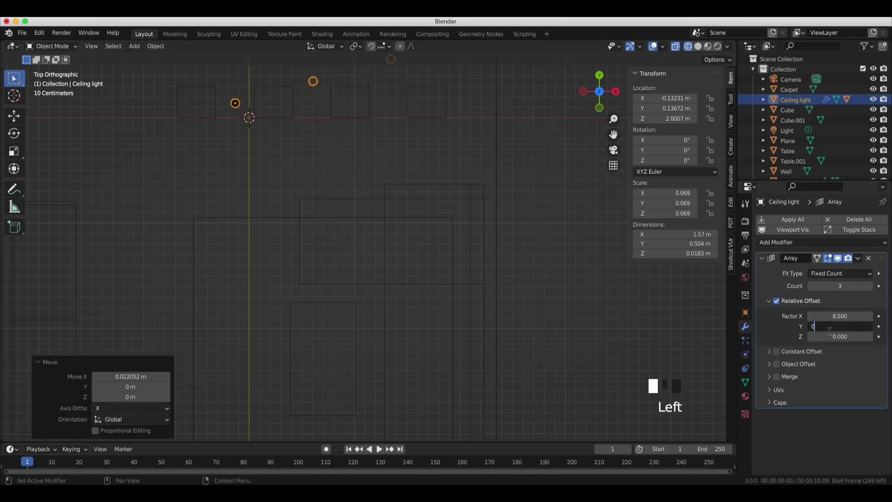
- Add a second Array modifier for more light rows and spread them apart
click(801, 259)
click(769, 301)
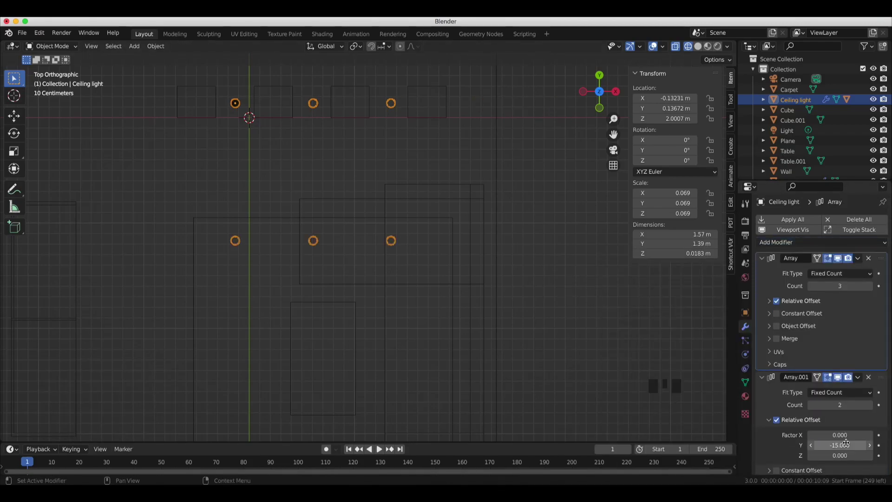
click(868, 405)
key(KP_0)
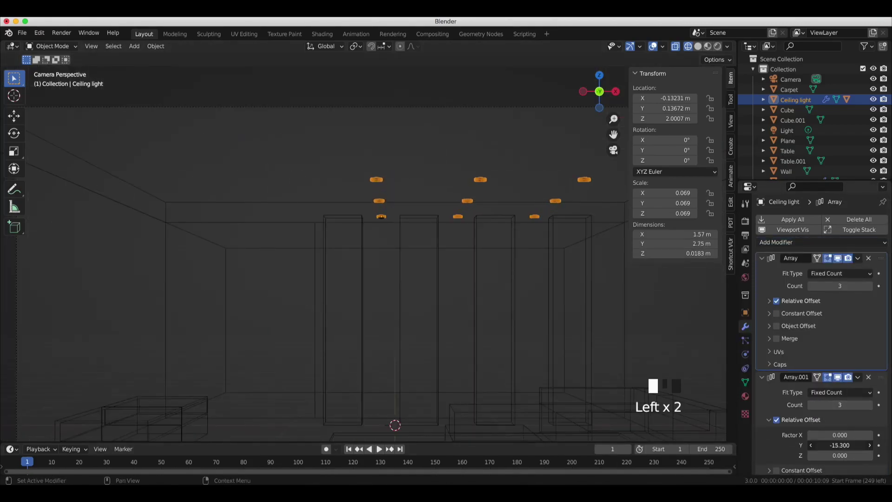
drag(840, 445, 864, 445)
scroll(501, 312, down, 4)
scroll(572, 209, up, 3)
key(n)
click(699, 47)
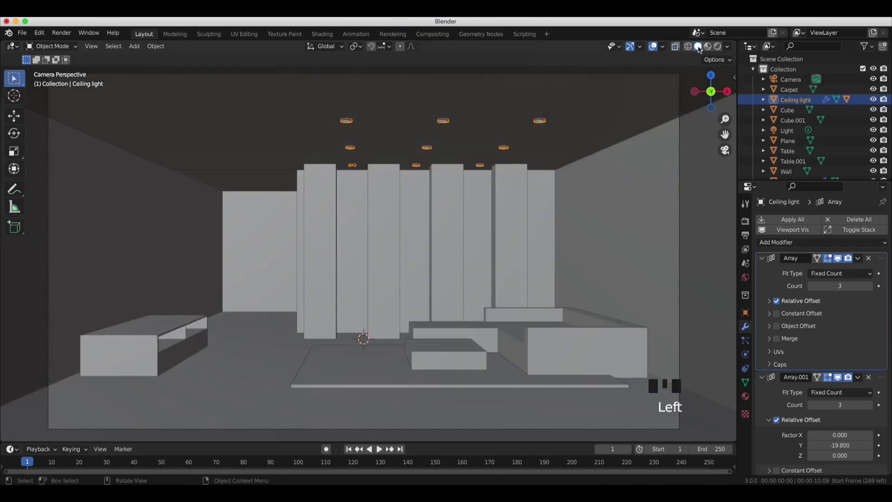
drag(840, 444, 815, 444)
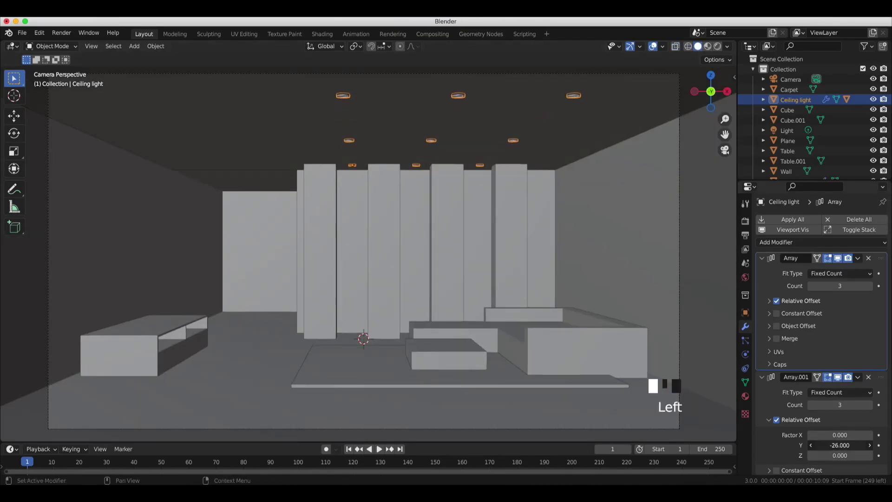
- Centre the light grid over the room along X, then select the second table
key(g)
key(x)
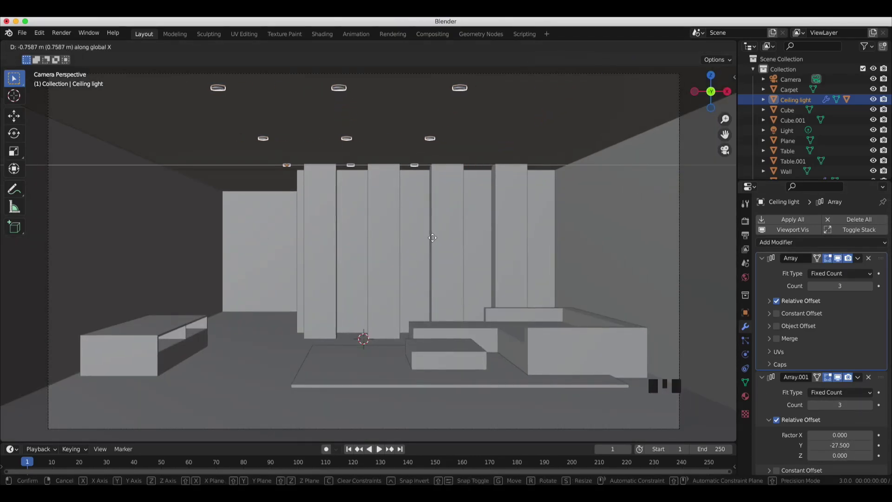
click(432, 238)
scroll(107, 159, down, 4)
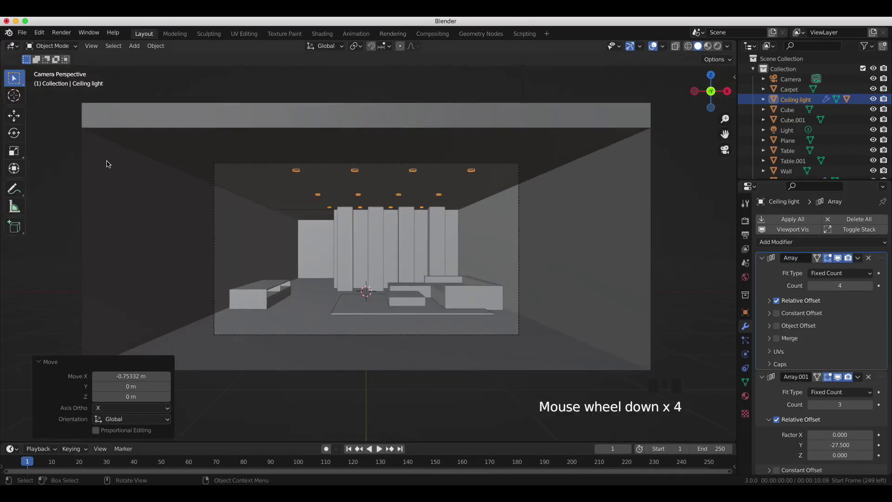
click(107, 160)
scroll(391, 231, up, 3)
click(125, 345)
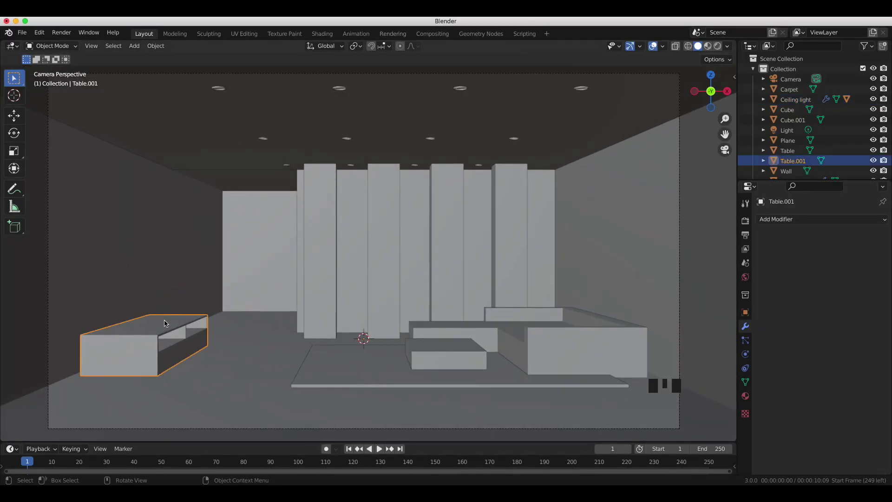
- Rename the table to 'Tv Desk' and add an X-scaled plane above it
double_click(793, 154)
key(Tab)
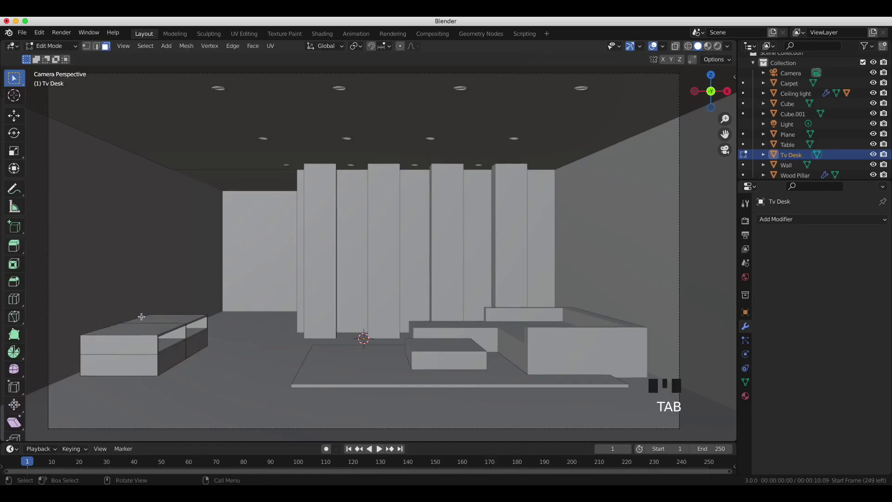
key(shift+a)
click(237, 370)
key(s)
key(x)
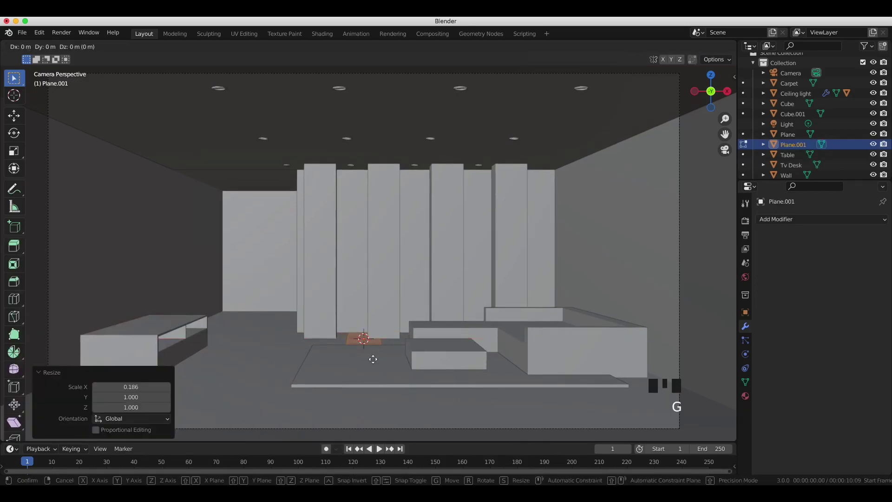
click(196, 307)
- Narrow the shelf face in top view and raise it up the wall
key(Tab)
key(KP_7)
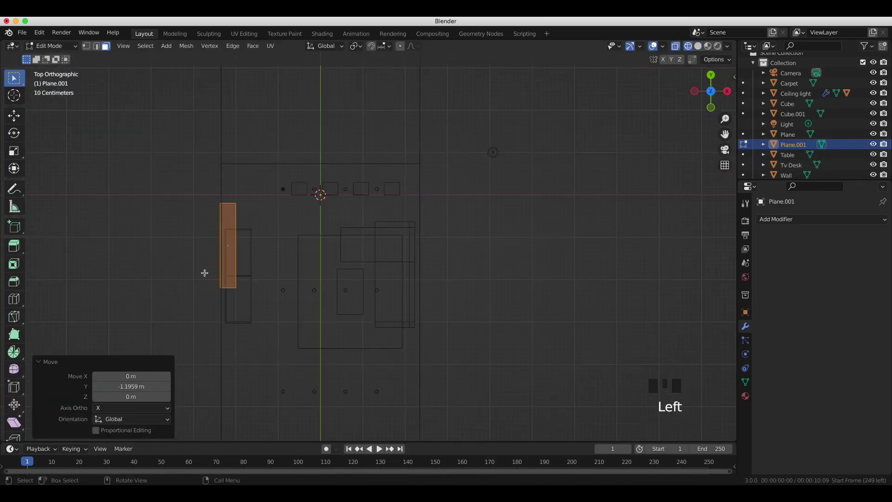
scroll(204, 273, up, 3)
key(s)
key(x)
click(207, 318)
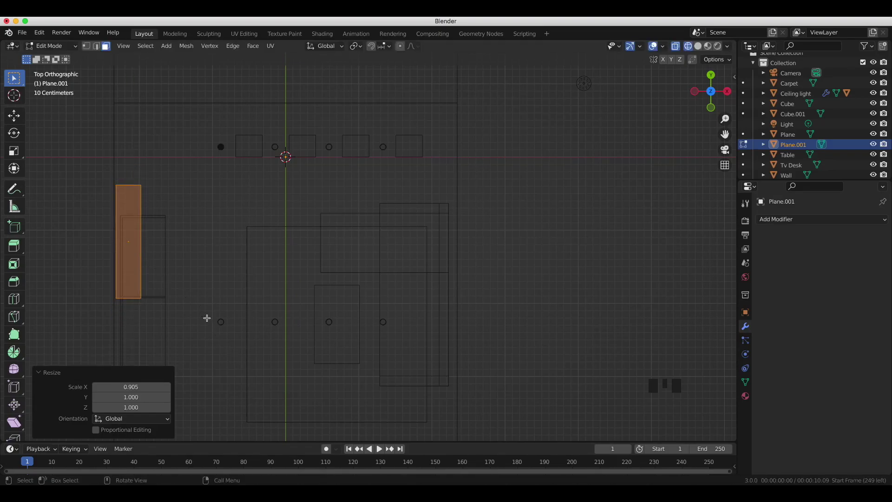
key(KP_0)
key(g)
click(225, 245)
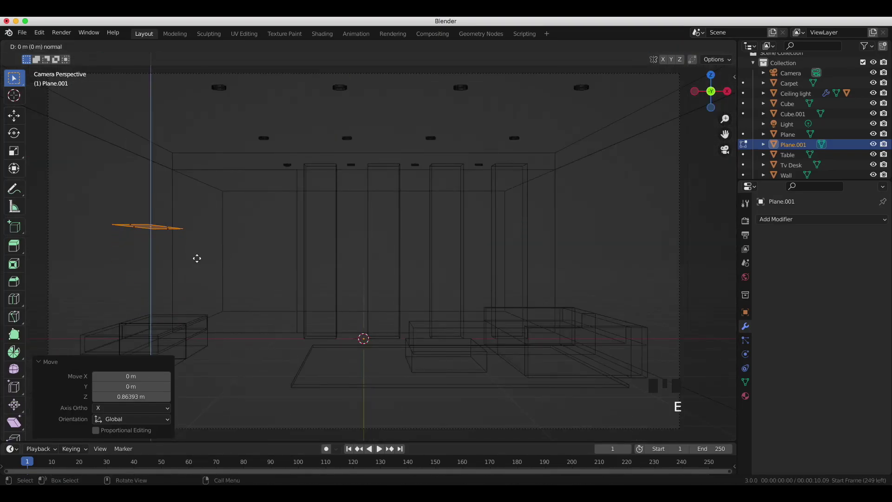
- Extrude the shelf to give it thickness
key(Tab)
key(z)
click(340, 221)
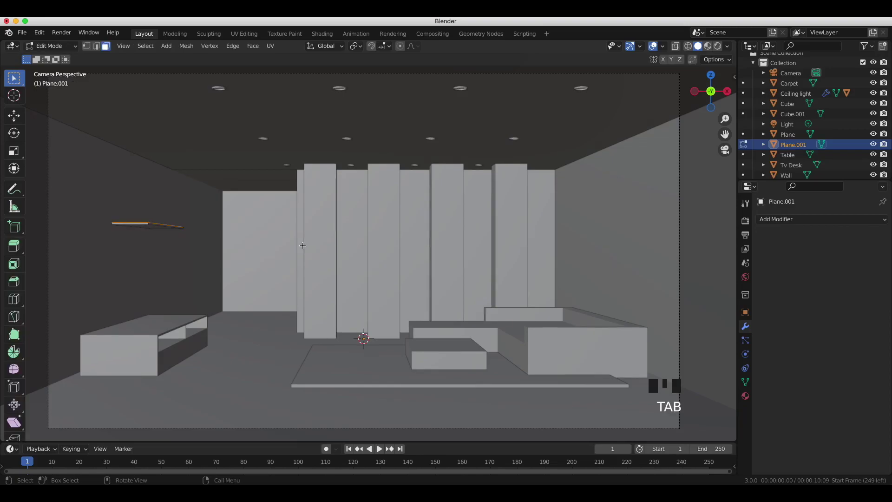
key(Tab)
scroll(334, 279, up, 7)
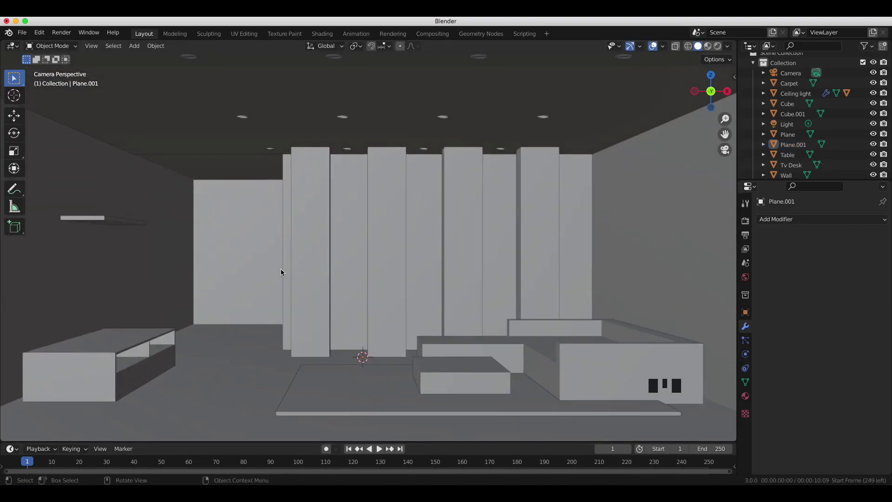
- In Edit Mode on the room Cube, add a horizontal loop cut across the walls
click(162, 234)
key(Tab)
alt+click(150, 104)
alt+click(144, 181)
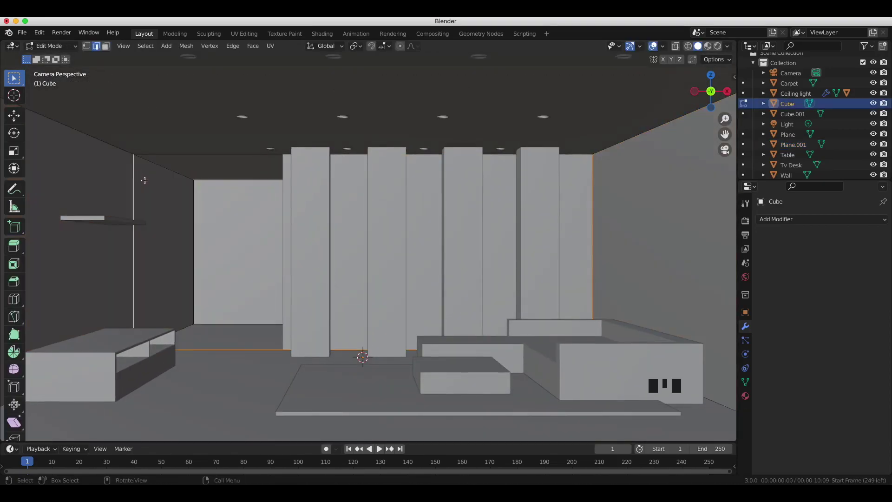
key(ctrl+r)
click(167, 186)
right_click(167, 186)
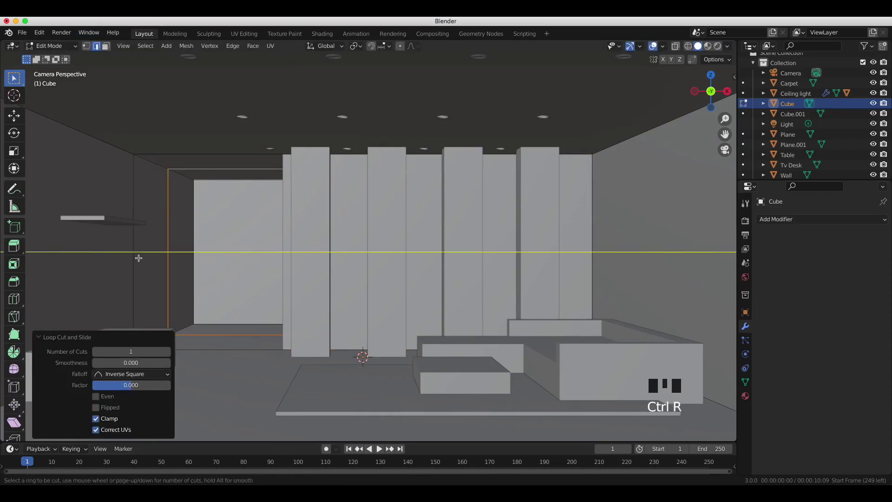
click(138, 259)
- Add a second loop cut and scale the two cuts apart along Z
key(ctrl+r)
click(147, 259)
right_click(148, 260)
key(s)
key(z)
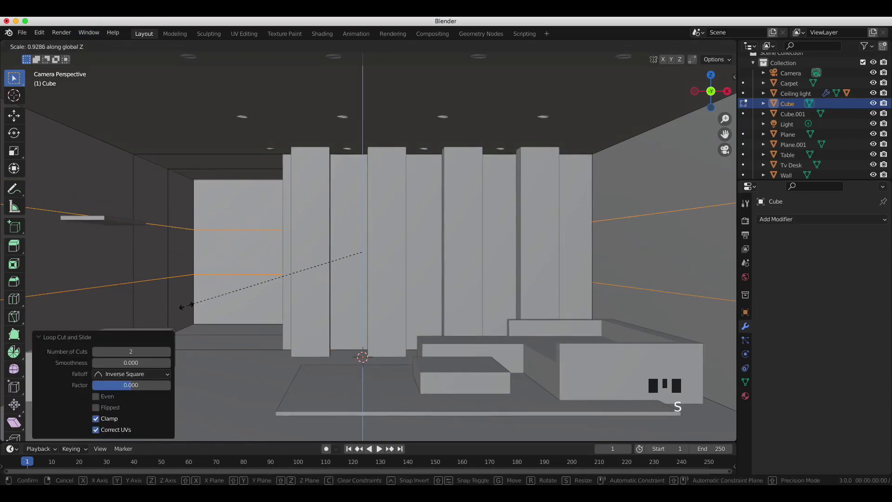
click(25, 302)
- Select the left wall's panel faces, dismissing the stray delete menu, and check side and camera views
click(156, 253)
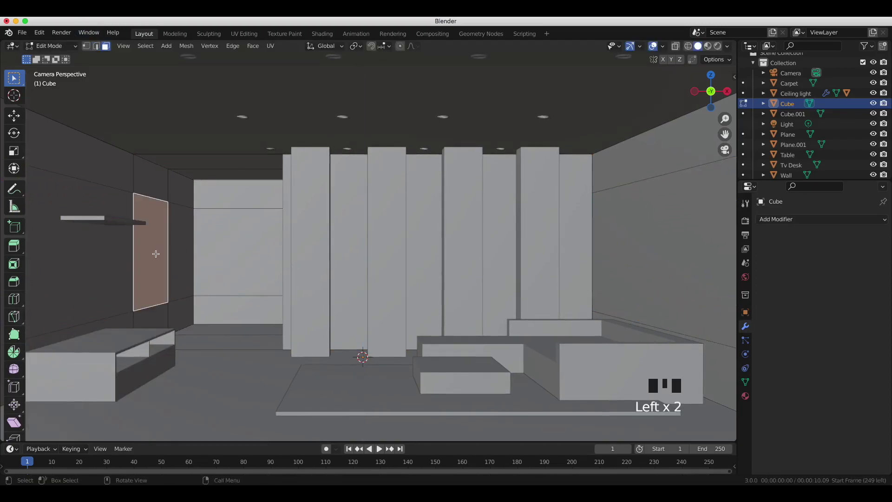
click(145, 277)
key(x)
key(g)
key(x)
click(160, 294)
key(x)
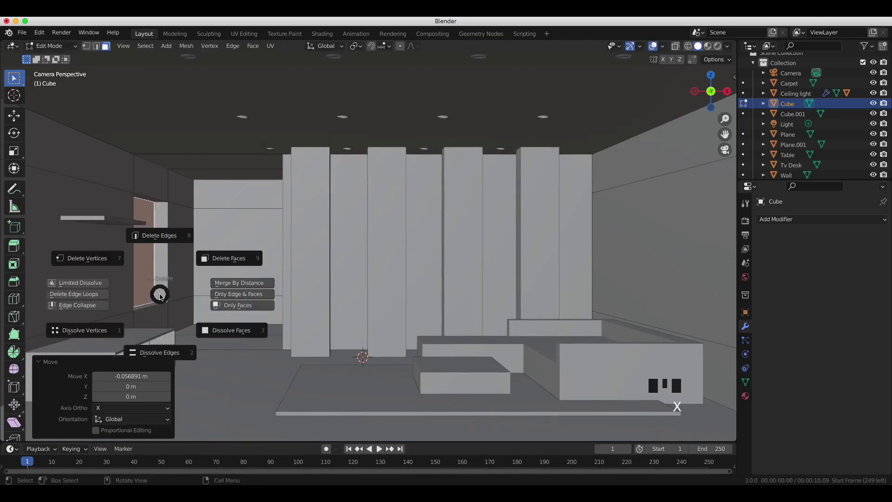
key(Escape)
key(KP_3)
click(608, 160)
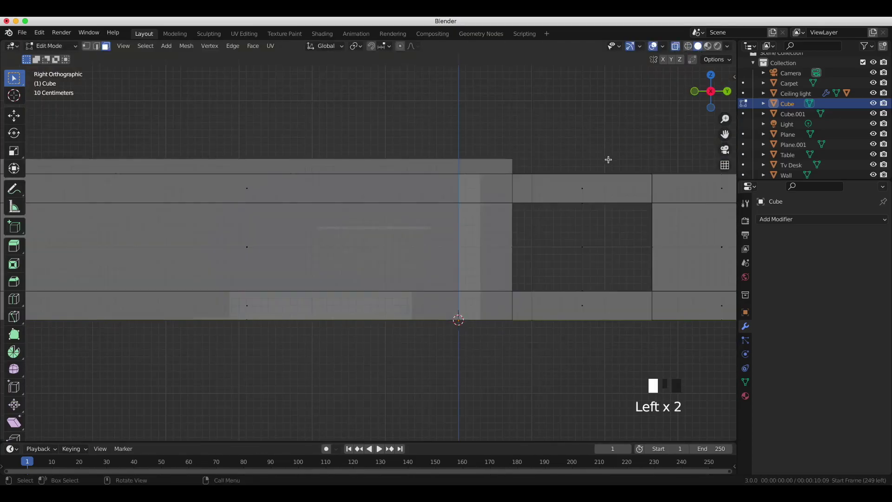
key(KP_0)
click(182, 196)
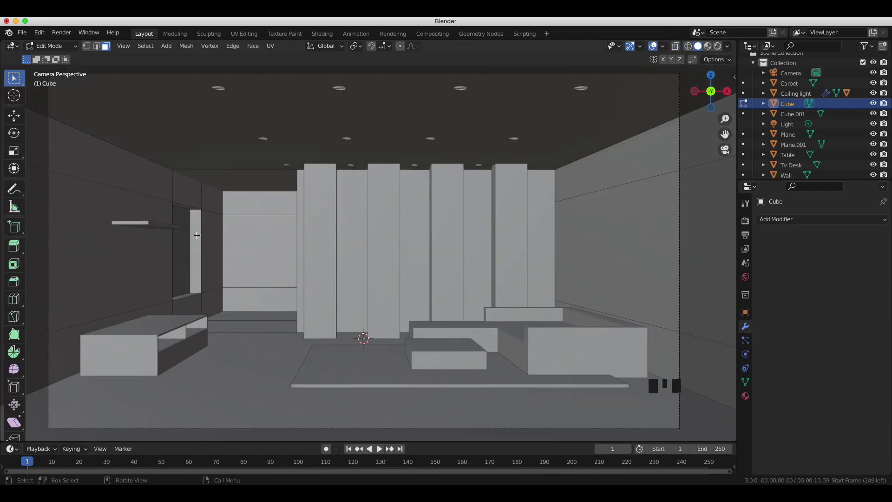
- Add a vertical loop cut near the left wall's edge, scaled along Y and moved into place
key(Tab)
key(Tab)
click(211, 205)
click(209, 257)
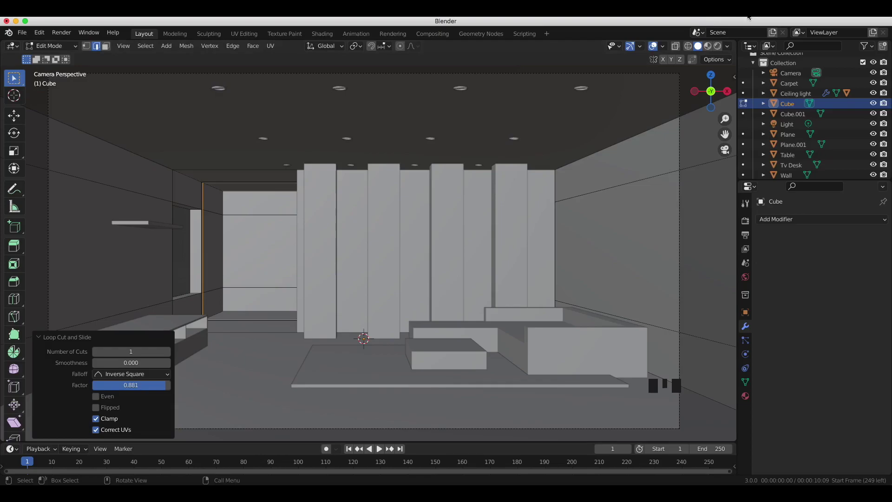
click(125, 167)
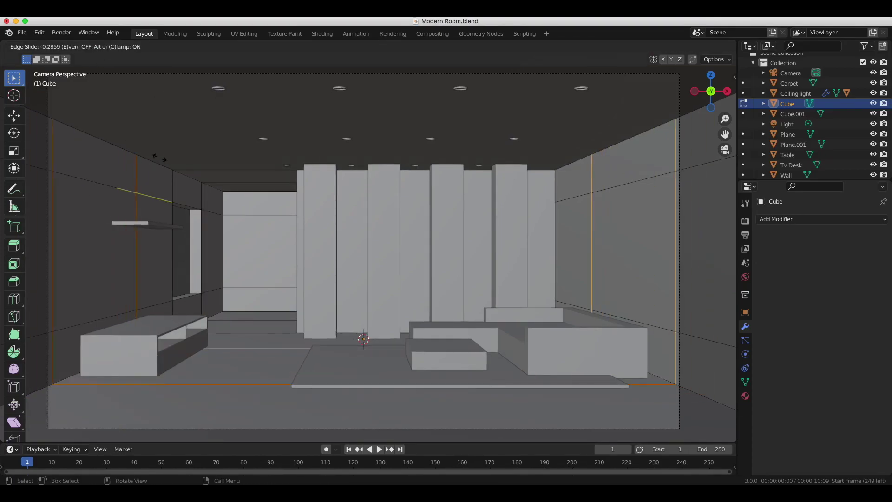
click(168, 185)
middle_drag(167, 186, 379, 279)
key(s)
key(y)
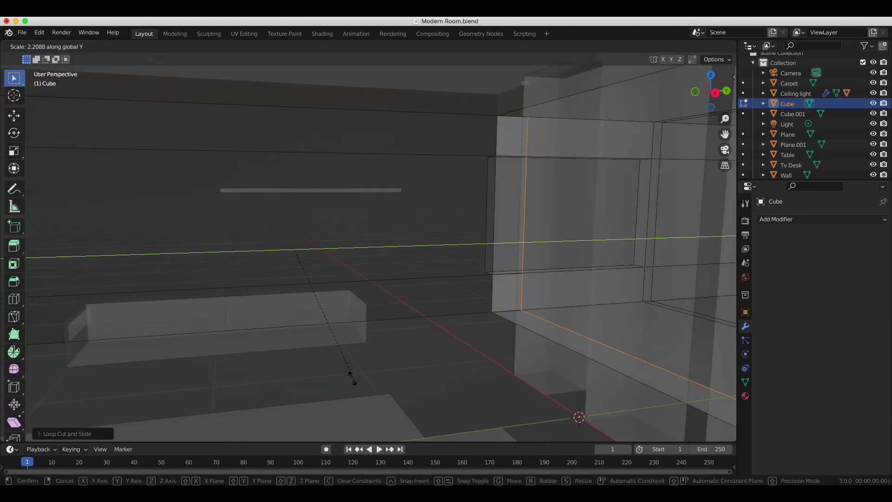
click(328, 336)
key(g)
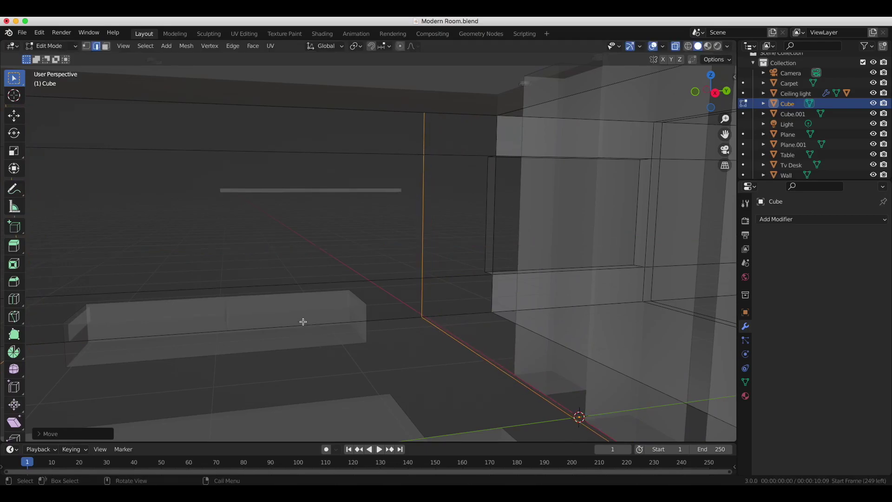
key(KP_0)
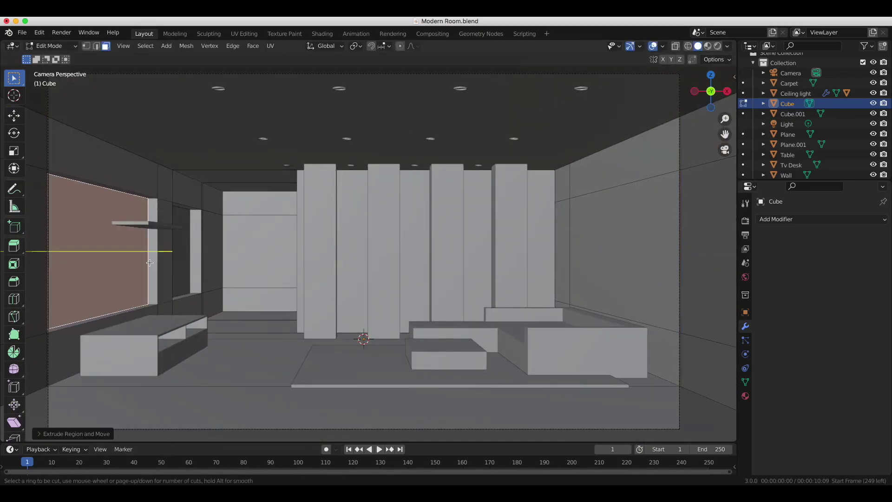
- Confirm the edge slide and move the wall strip face along Z
drag(711, 91, 710, 96)
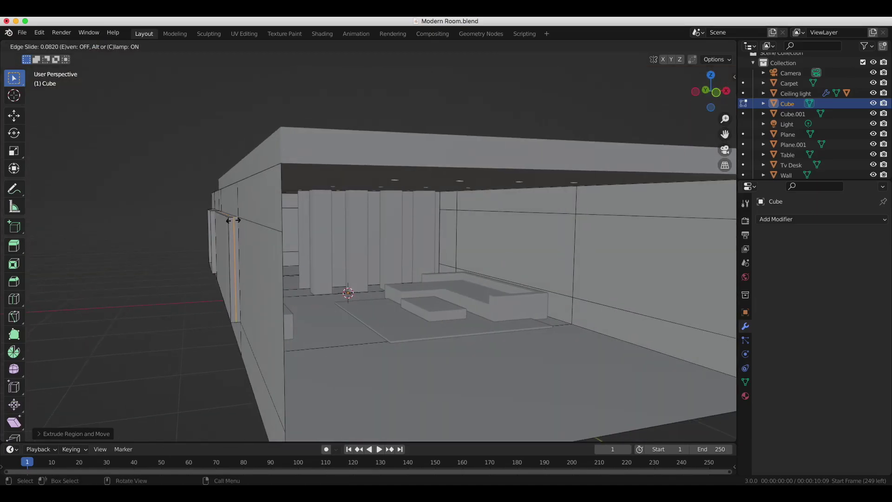
click(232, 220)
scroll(185, 216, up, 3)
scroll(214, 251, up, 3)
key(3)
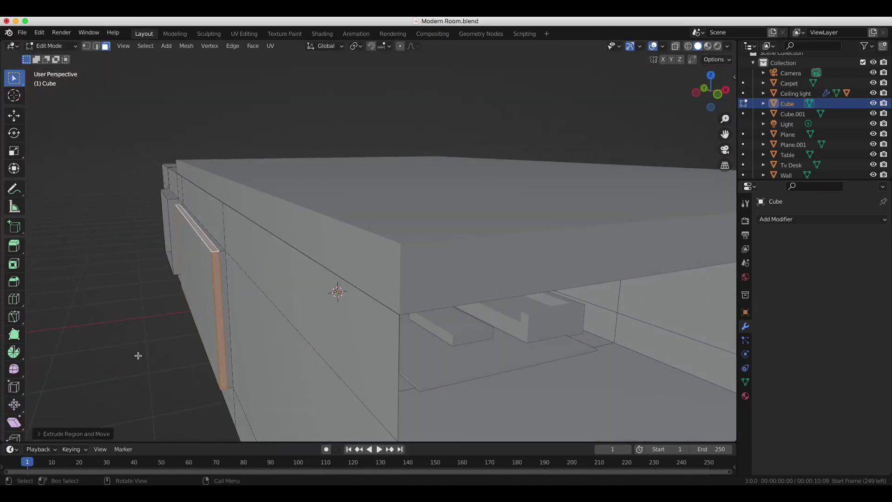
key(g)
key(z)
key(Return)
- Shift the wall strip along X, checking it from front, top and camera views
key(KP_1)
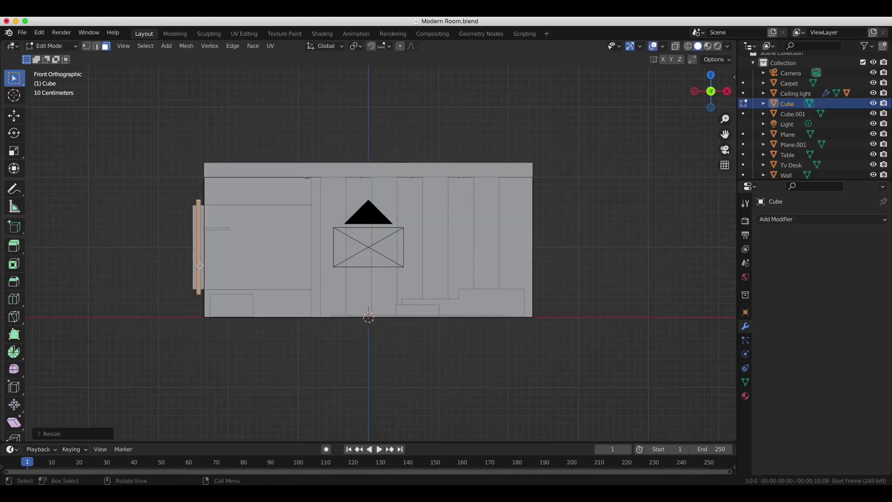
scroll(138, 363, up, 2)
mouse_move(138, 363)
middle_down()
mouse_move(181, 335)
mouse_move(680, 113)
middle_up()
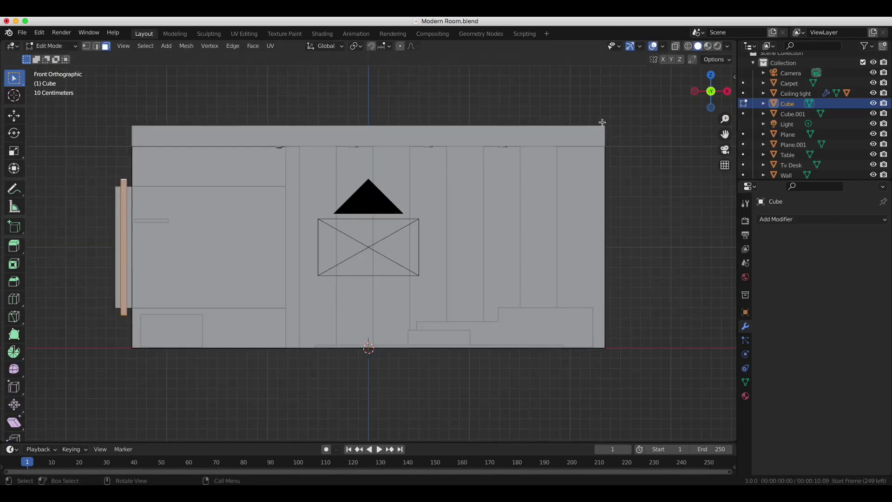
key(KP_0)
key(g)
key(x)
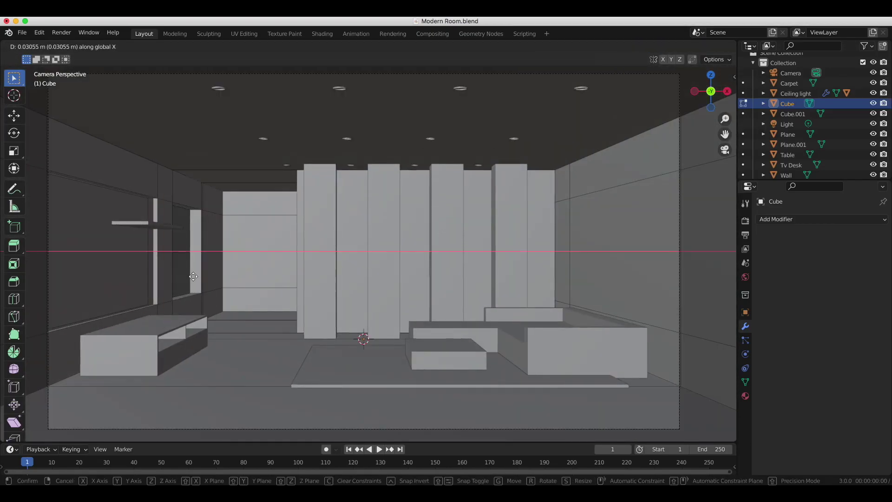
key(Return)
key(KP_7)
scroll(244, 242, up, 3)
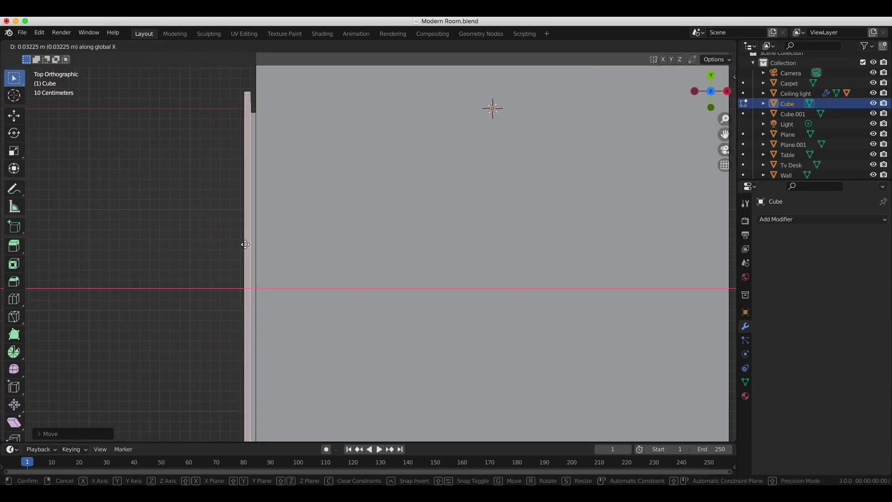
key(KP_0)
scroll(212, 260, down, 1)
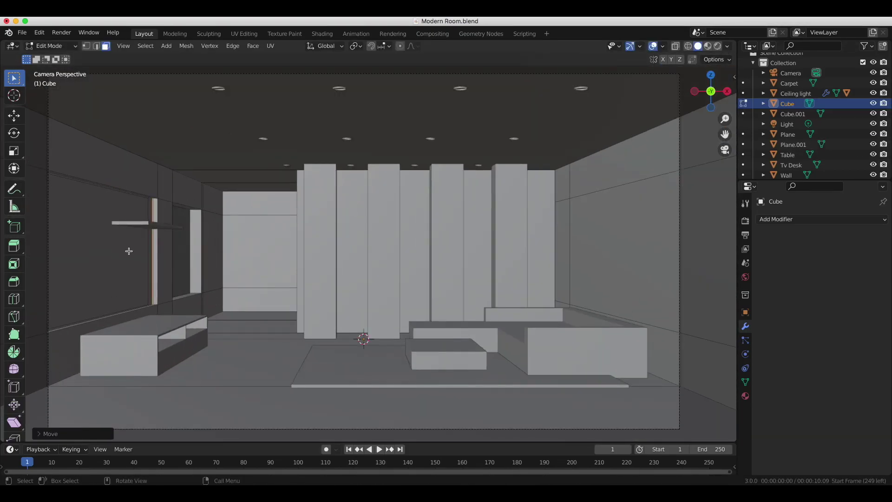
- Move the wall shelf along X in Object Mode
key(Tab)
click(139, 224)
key(g)
key(x)
click(149, 227)
key(KP_3)
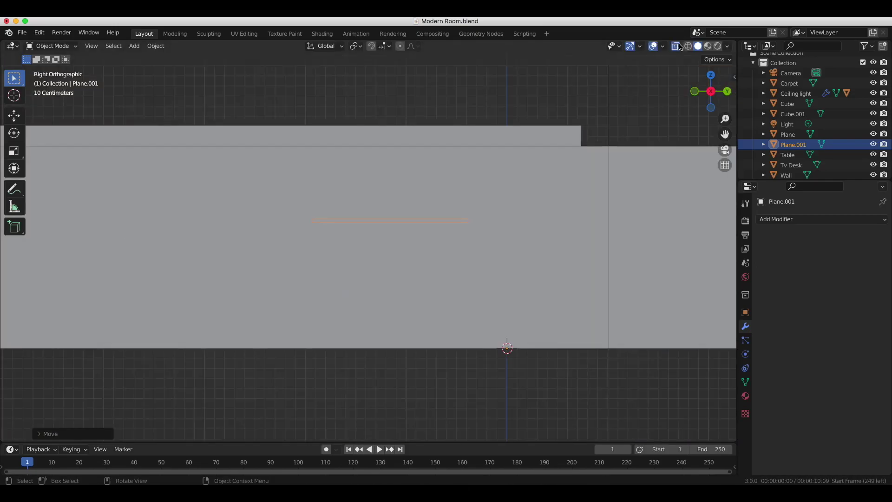
scroll(435, 237, down, 2)
- Select both shelves, shift them left and shorten them along Y
key(Tab)
key(ctrl+l)
shift+click(369, 220)
key(ctrl+l)
key(g)
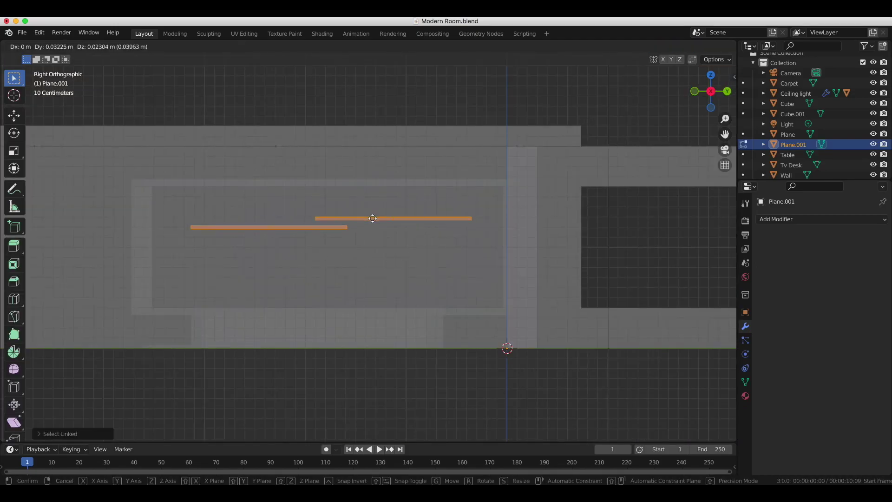
key(y)
click(366, 207)
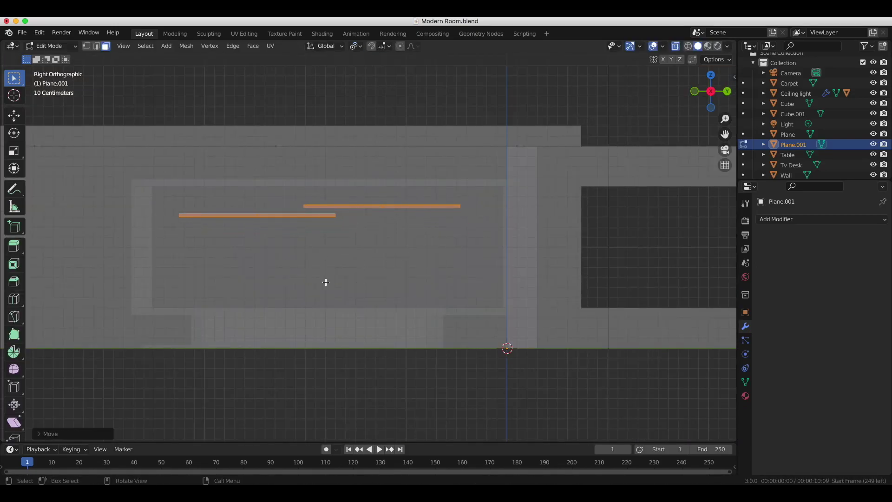
key(s)
key(y)
click(325, 261)
key(KP_0)
key(Tab)
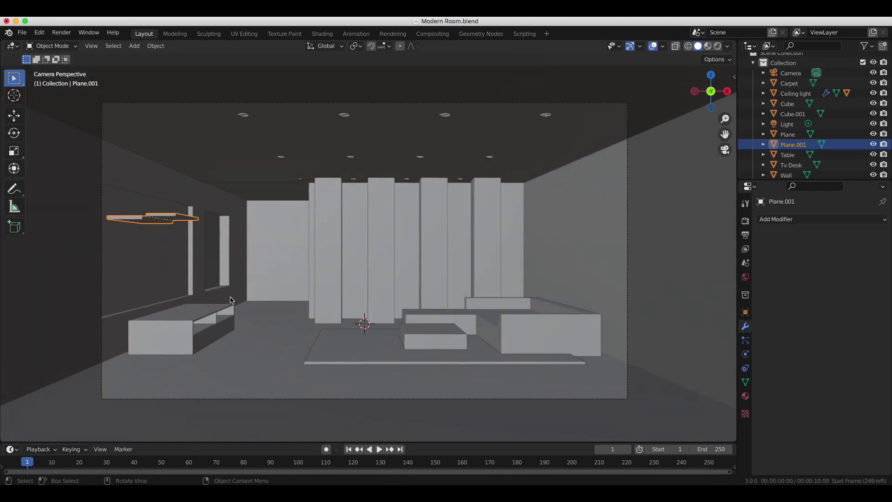
scroll(282, 238, down, 2)
scroll(282, 238, up, 3)
- In wireframe, shrink a plank to a square and stretch it along Z into an upright book panel
drag(710, 91, 308, 149)
key(shift+z)
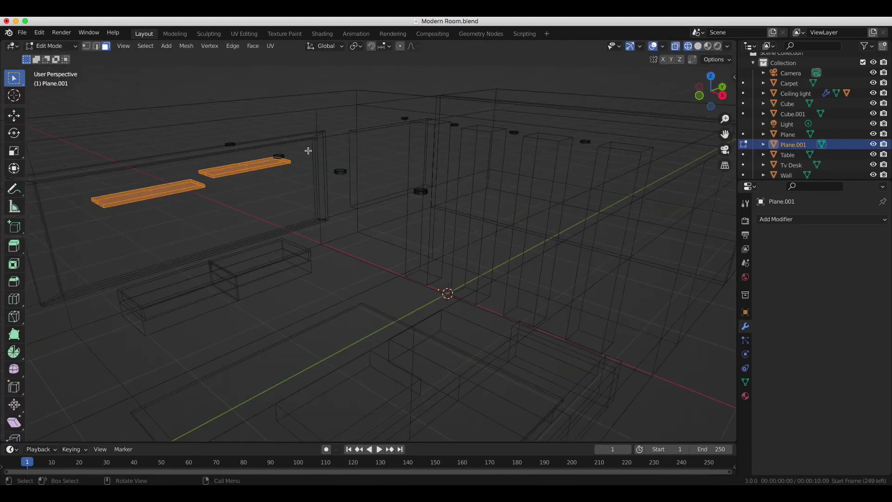
key(s)
click(150, 207)
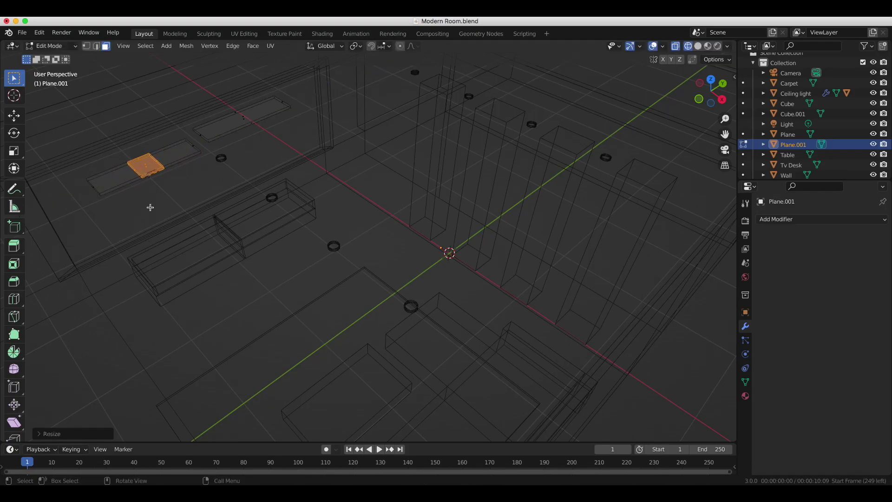
key(z)
key(KP_1)
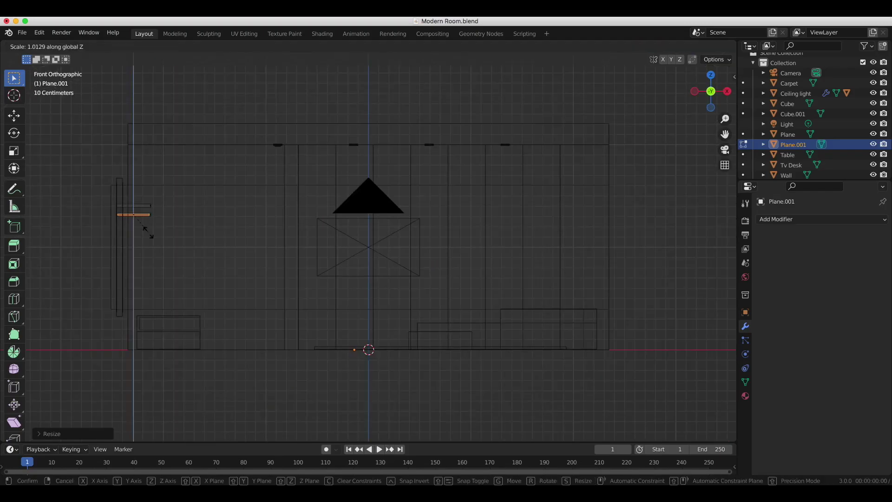
middle_drag(204, 112, 225, 191)
key(KP_1)
click(189, 278)
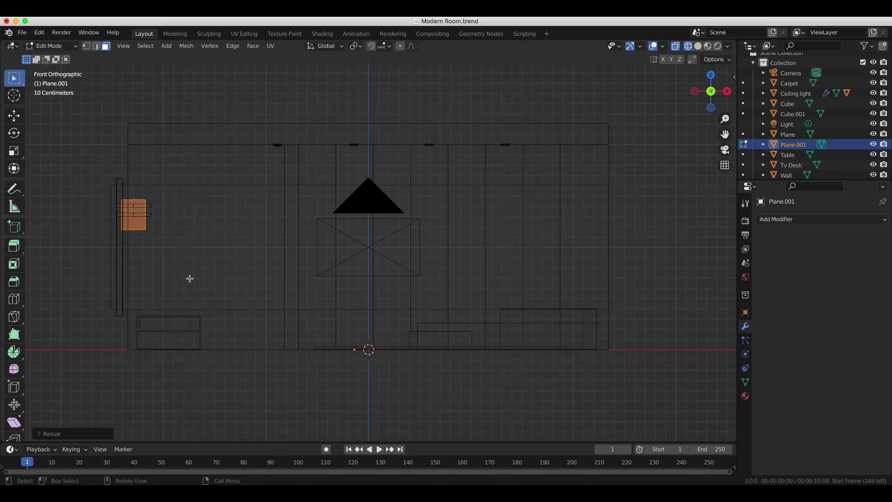
key(KP_0)
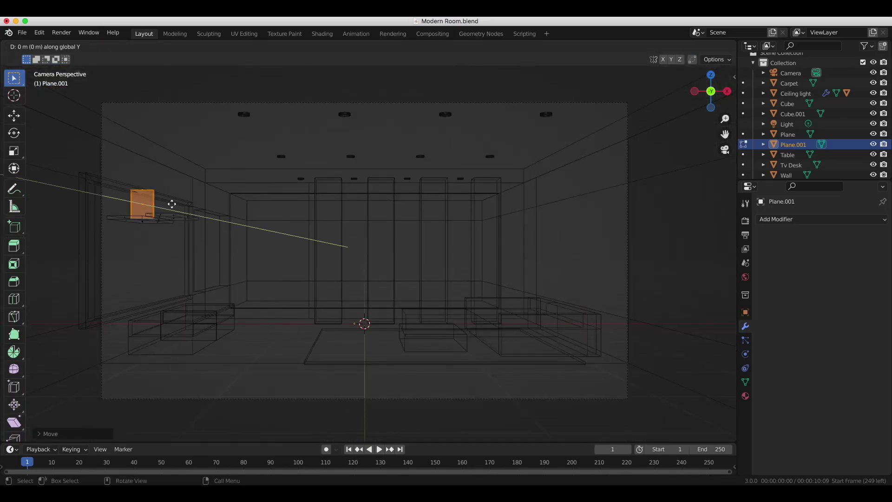
- Place the duplicated book panels further right along the shelf
key(KP_3)
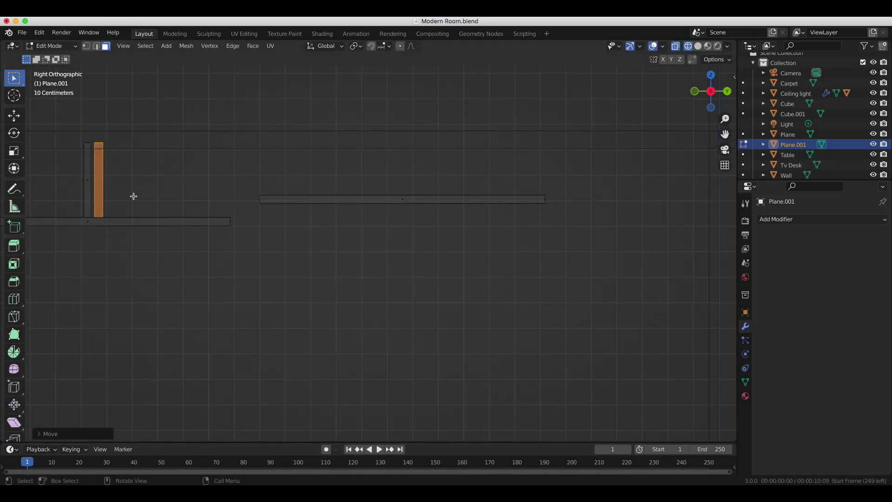
click(132, 209)
scroll(292, 156, up, 2)
scroll(242, 193, up, 2)
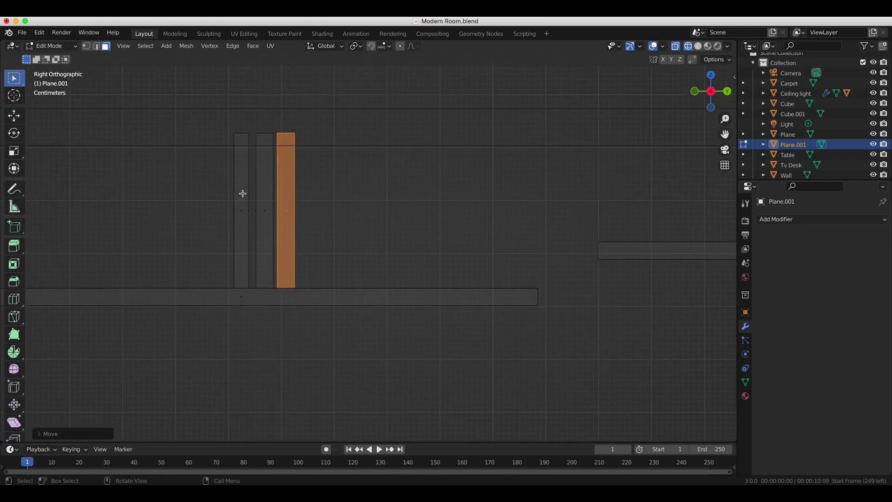
key(g)
click(425, 251)
click(265, 219)
key(l)
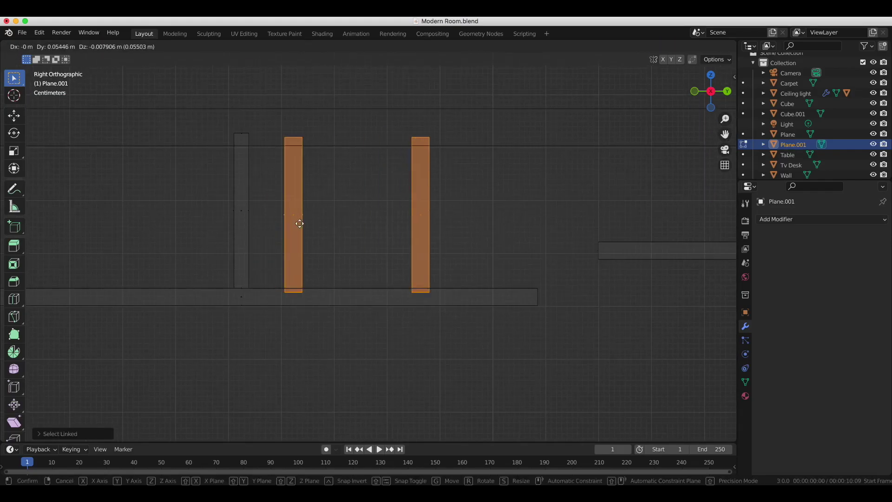
key(g)
click(376, 219)
- Separate the first book panel into its own object and move another panel onto the other shelf
key(p)
click(622, 273)
key(Tab)
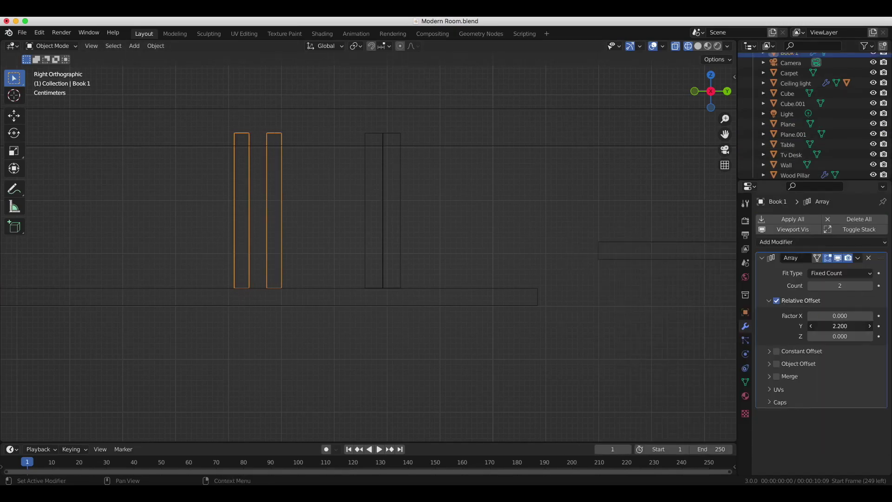
scroll(373, 226, down, 3)
click(373, 227)
key(Tab)
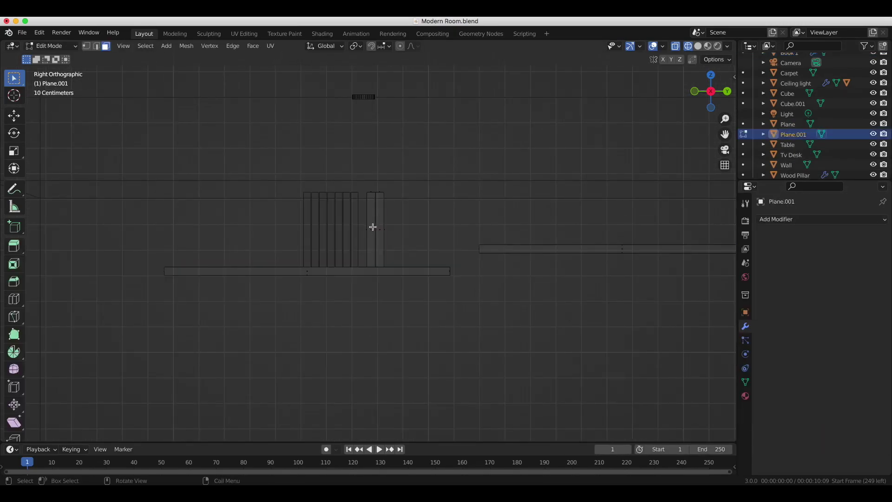
key(g)
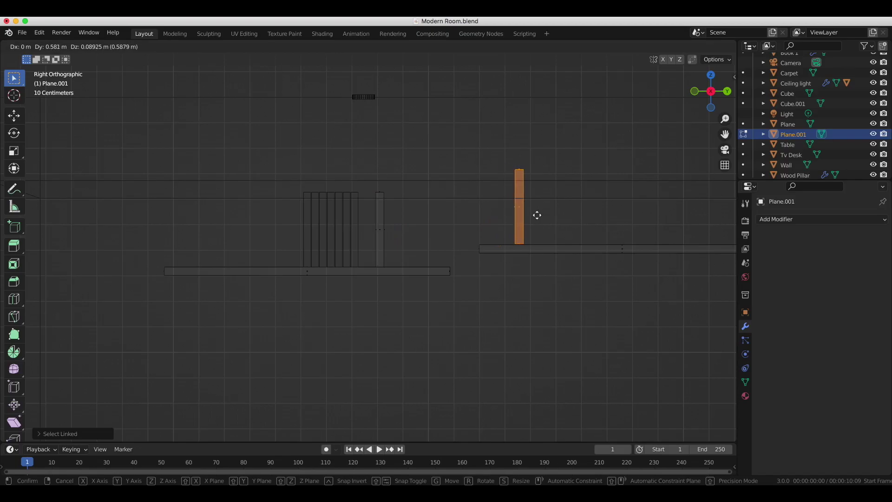
- Separate that book as Book 2 and give it an Array modifier
key(p)
click(545, 245)
key(Tab)
click(763, 144)
key(Tab)
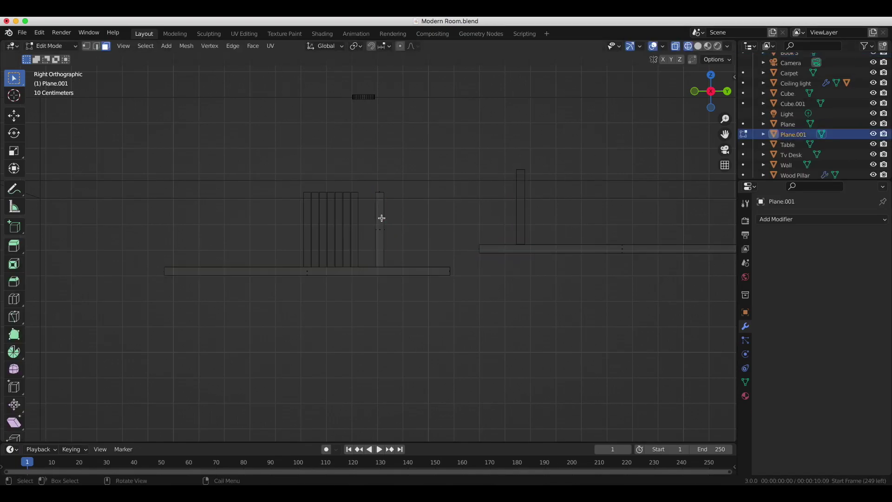
key(Tab)
click(379, 216)
click(776, 219)
click(628, 241)
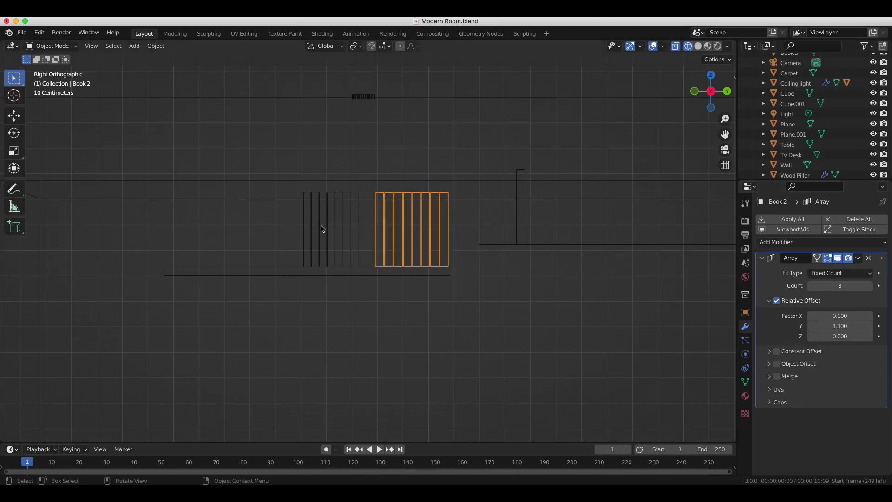
key(Tab)
- Slide Book 1 along Y, in two moves, to its spot further right on the shelf
drag(712, 93, 365, 150)
key(Tab)
click(352, 223)
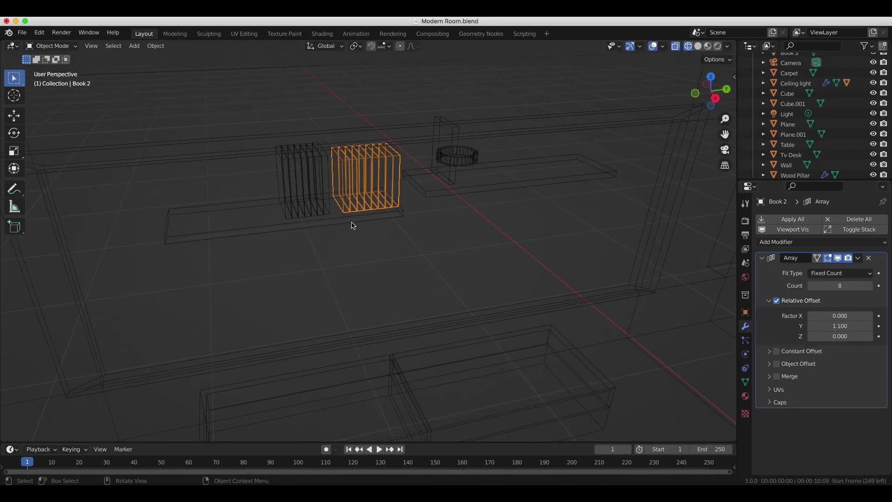
key(KP_3)
key(g)
key(y)
click(284, 249)
key(g)
key(y)
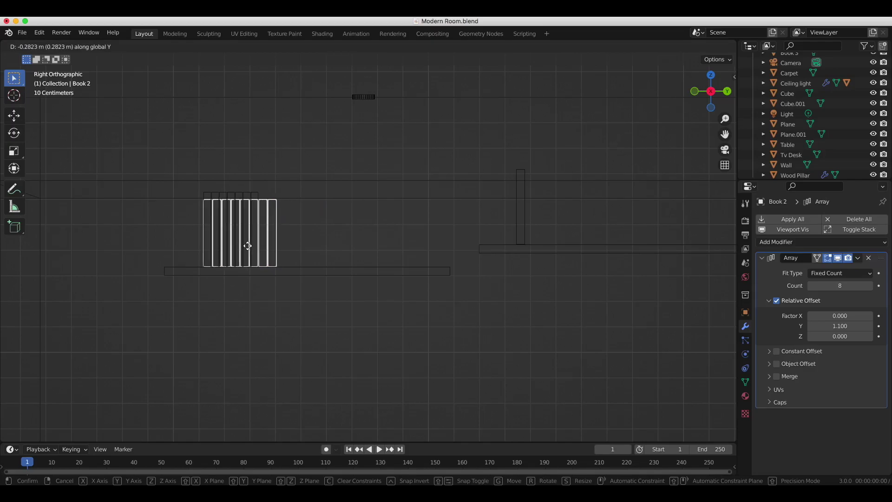
click(360, 226)
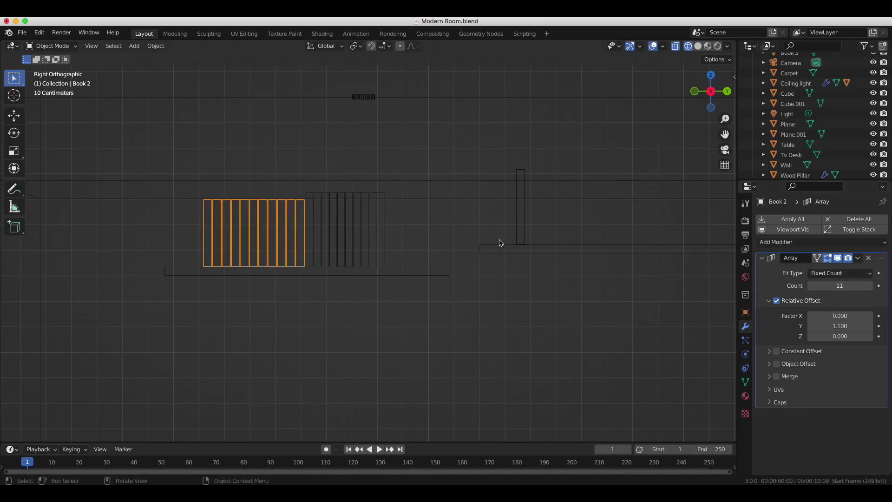
- Duplicate the coffee table's mesh in Edit Mode and lift the copy upward
click(522, 210)
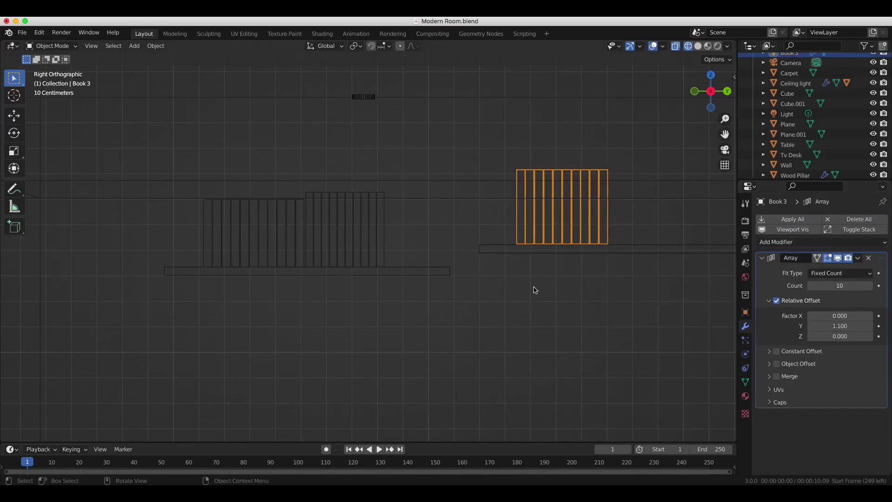
key(KP_0)
key(shift+z)
scroll(279, 272, up, 3)
scroll(342, 269, down, 1)
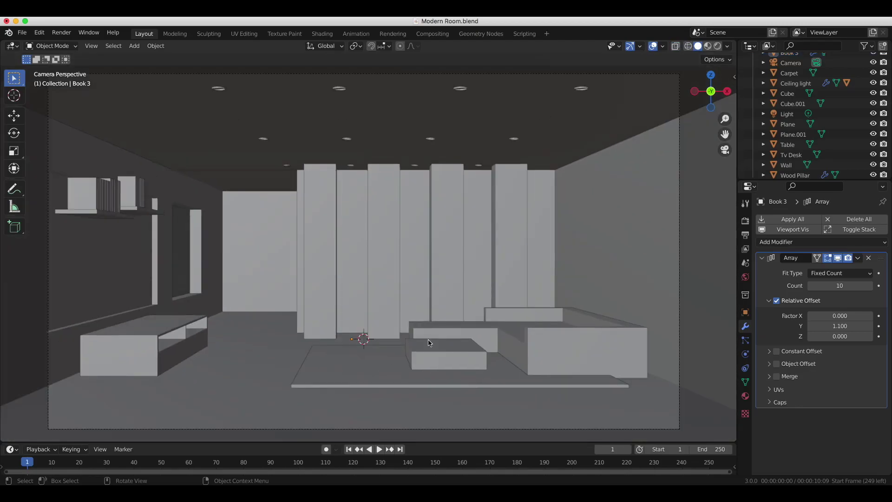
click(429, 342)
key(Tab)
key(l)
key(shift+d)
key(z)
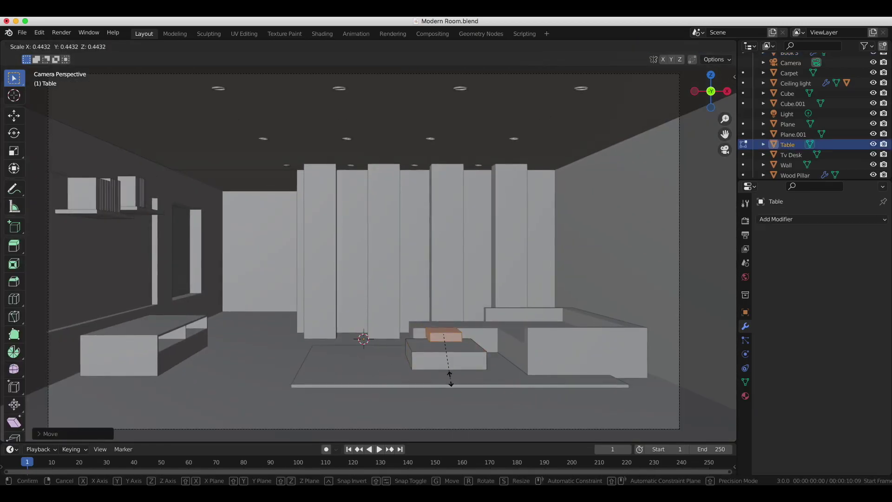
key(KP_7)
scroll(450, 279, down, 3)
scroll(488, 293, up, 3)
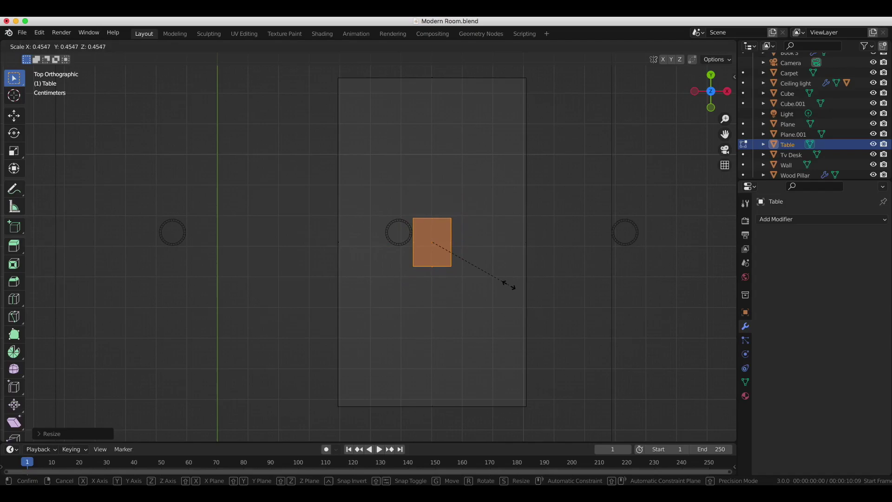
- Scale the copy into a flat slab and set it on the tabletop
key(KP_1)
scroll(567, 239, up, 4)
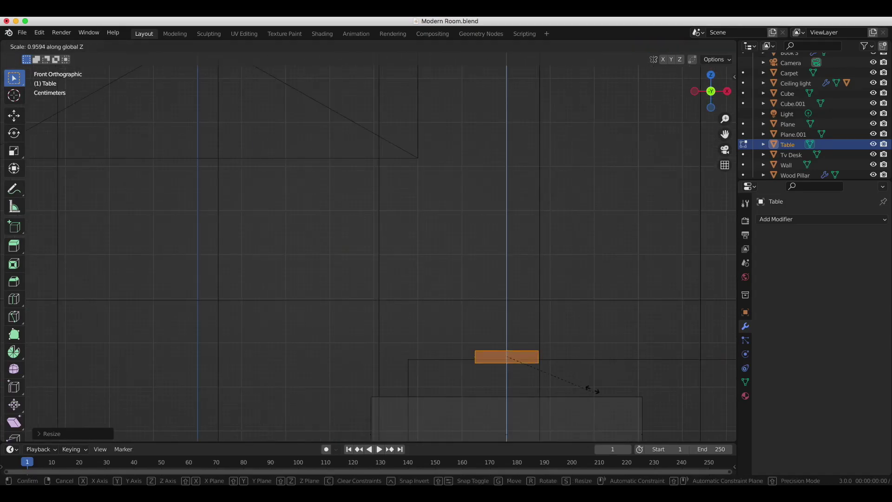
key(KP_0)
key(shift+z)
key(g)
click(564, 405)
key(KP_1)
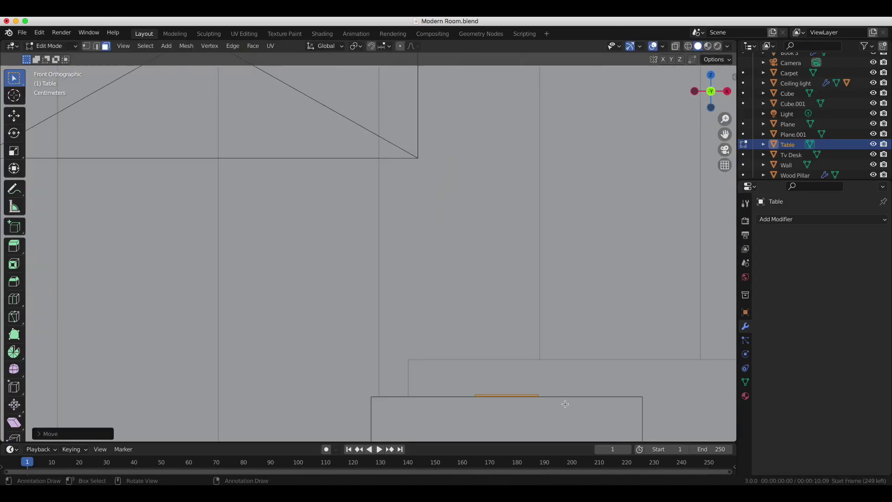
scroll(668, 176, up, 3)
scroll(668, 175, up, 3)
click(604, 188)
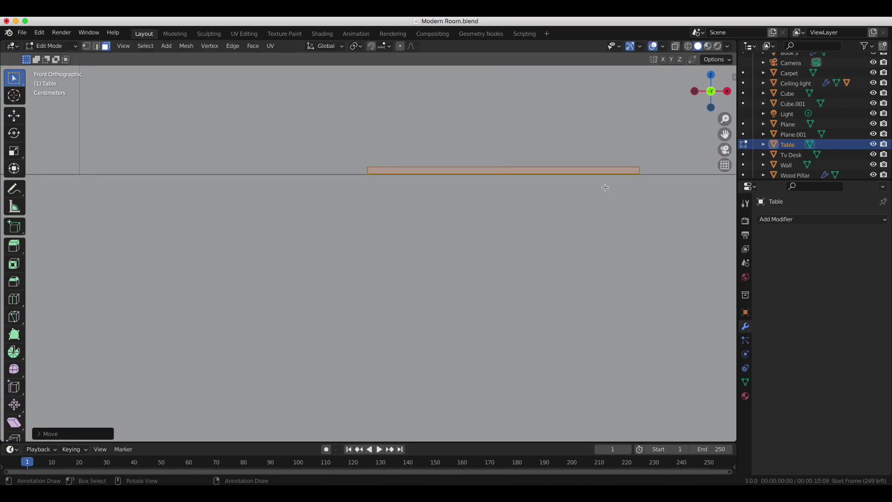
- From top view, rotate each of the two magazine slabs to a slight angle
key(KP_7)
scroll(324, 188, down, 3)
key(r)
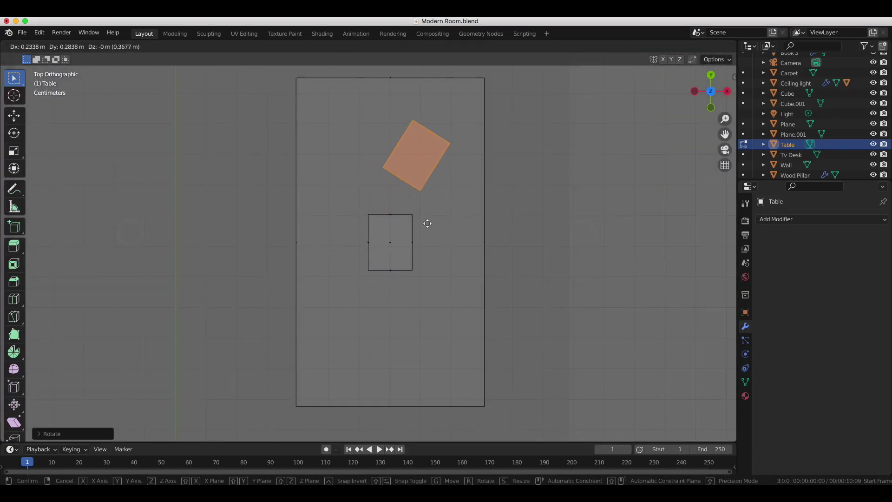
key(Return)
key(a)
key(alt+a)
key(l)
key(r)
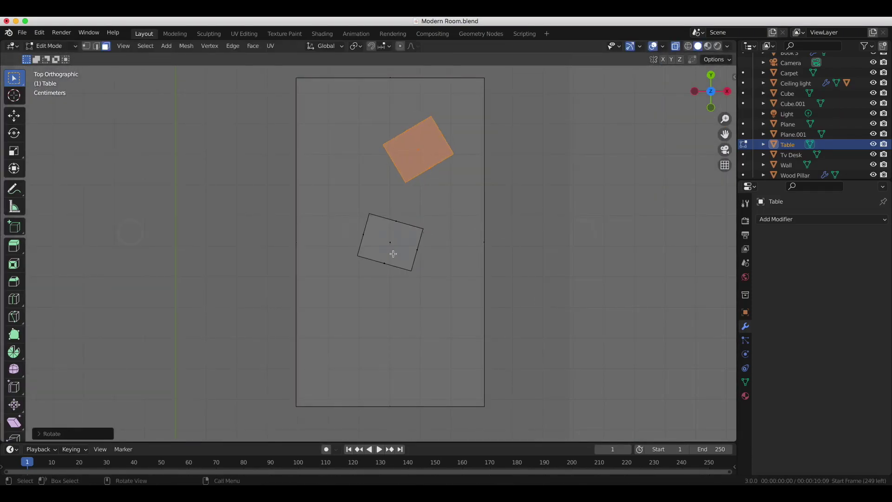
scroll(328, 221, down, 3)
- Separate the slabs into their own object and rename it Magazines
key(a)
key(p)
key(Tab)
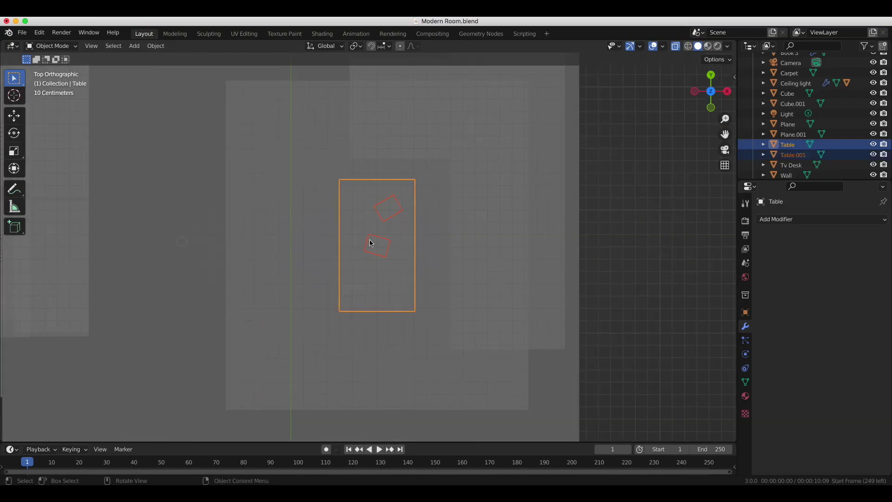
double_click(792, 154)
text(M)
scroll(785, 165, down, 1)
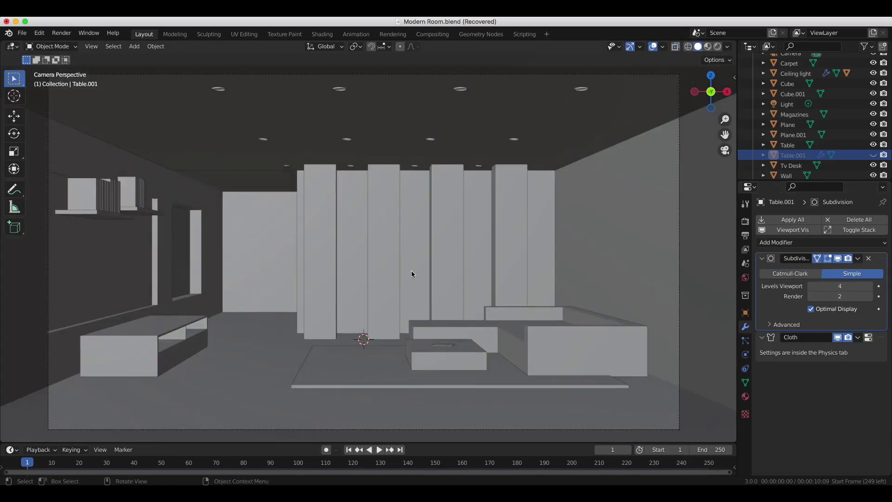
- Append the houseplant objects from another blend file
key(shift+a)
click(21, 33)
mouse_move(39, 33)
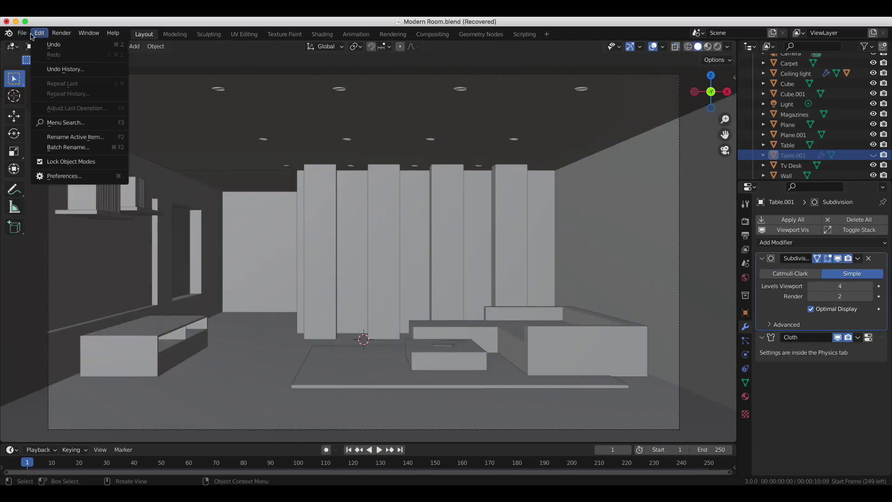
click(174, 272)
double_click(329, 221)
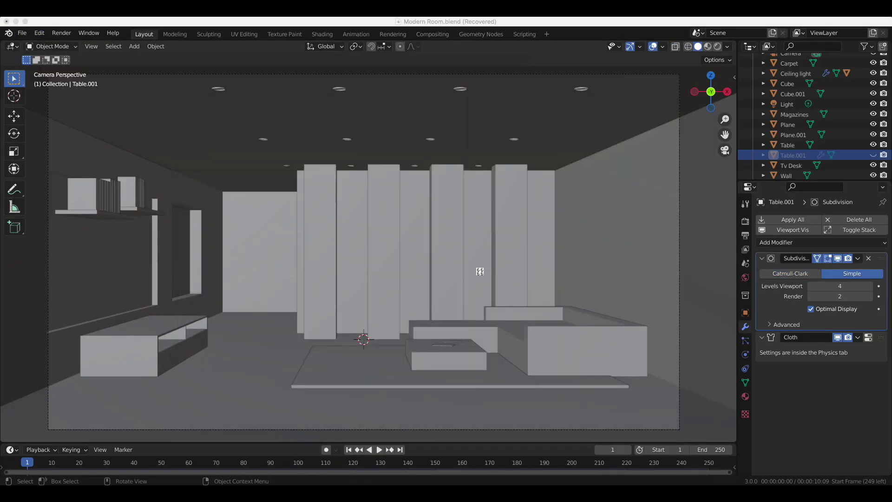
scroll(404, 232, down, 5)
- Slide the palm and snake plant along the X axis to a new spot
middle_drag(404, 232, 404, 232)
scroll(404, 232, up, 5)
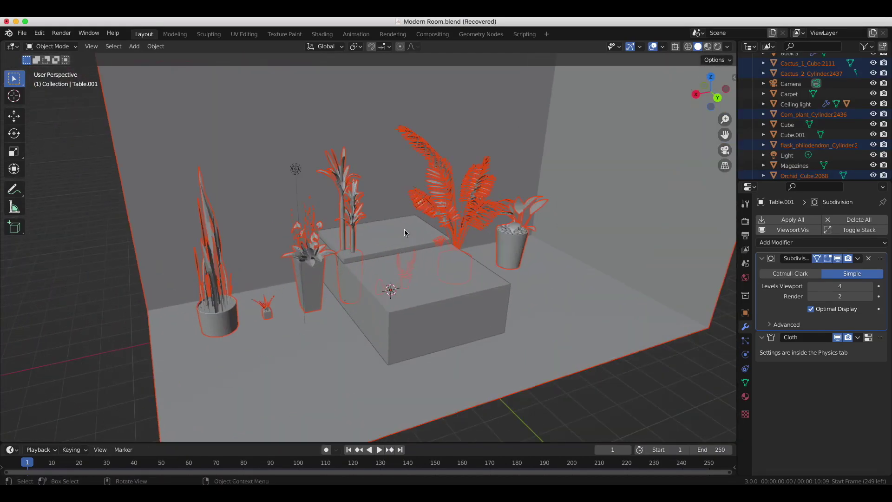
shift+click(459, 302)
middle_drag(459, 301, 198, 310)
click(434, 290)
shift+click(198, 310)
key(g)
key(x)
click(546, 330)
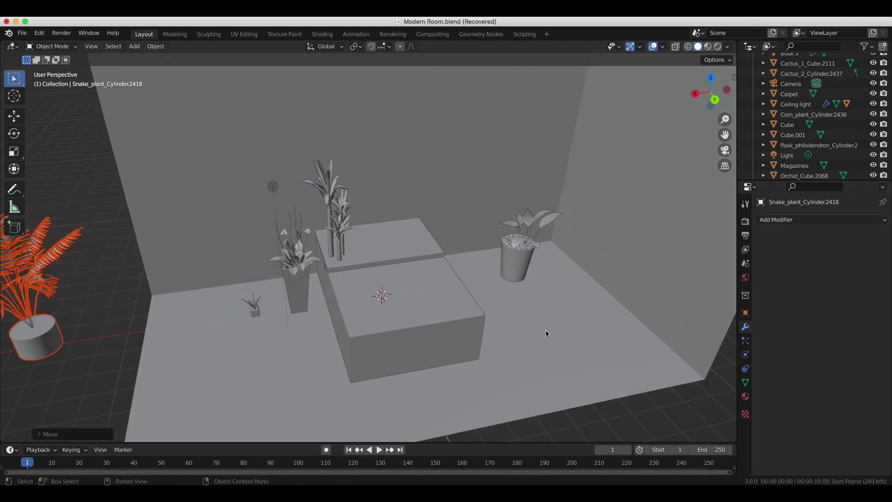
- Move the first cactus, then select the orchid, flask and Com plants
click(807, 63)
middle_drag(546, 330, 419, 279)
key(g)
click(452, 216)
click(475, 206)
shift+click(362, 223)
shift+click(389, 194)
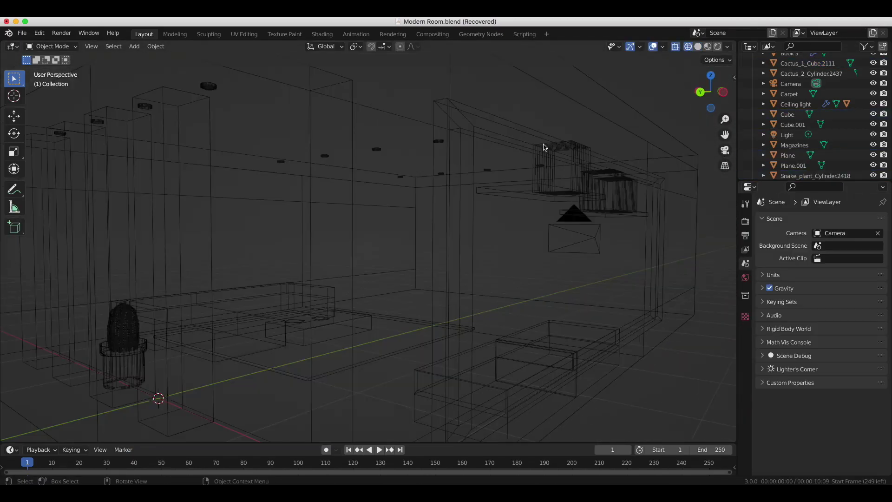
- Raise the first cactus vertically onto the wall shelf
drag(712, 90, 707, 255)
key(KP_7)
scroll(309, 185, up, 5)
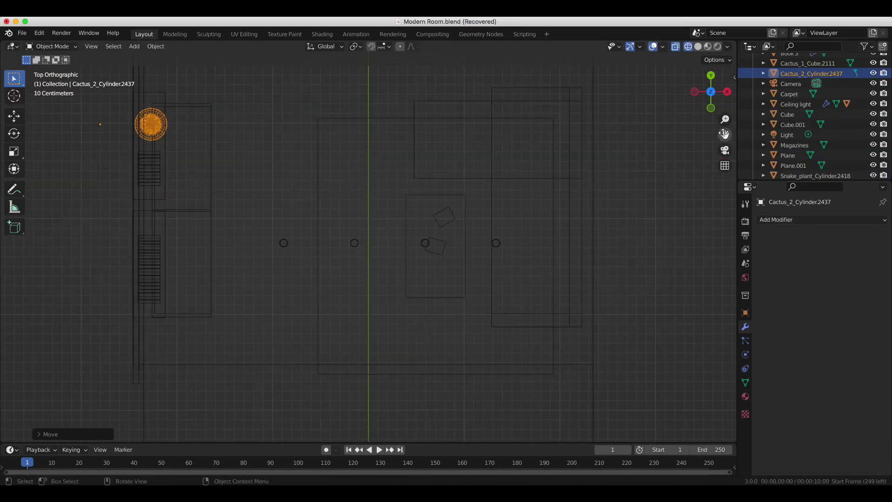
key(g)
key(Escape)
key(KP_1)
key(g)
key(z)
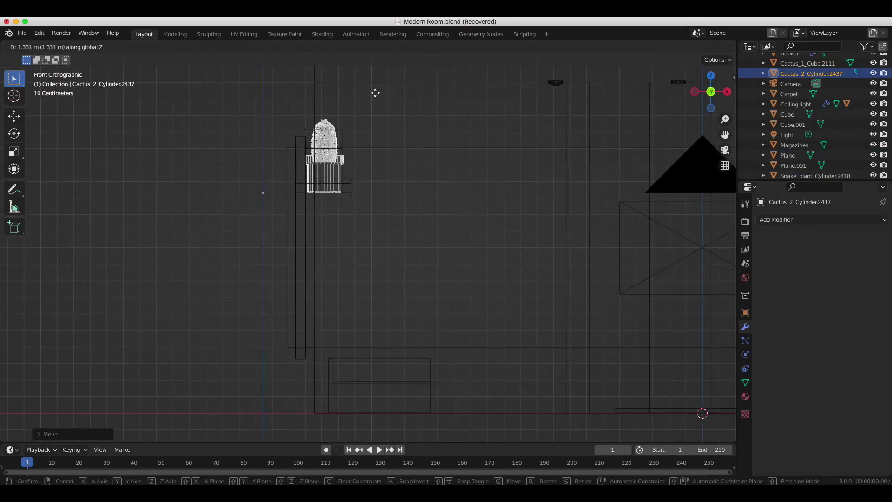
click(383, 261)
scroll(408, 279, down, 4)
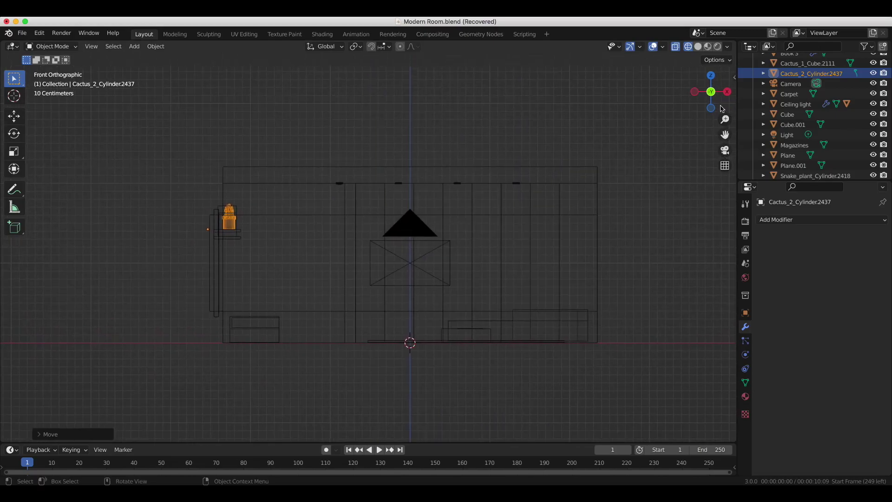
scroll(488, 280, down, 3)
- Place the other cactus on the shelf and check it from top and camera views
click(624, 238)
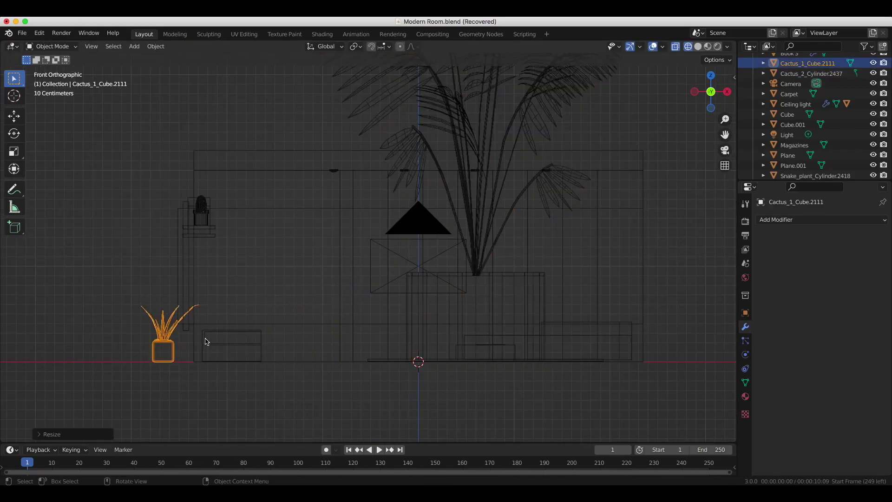
key(g)
click(270, 360)
key(s)
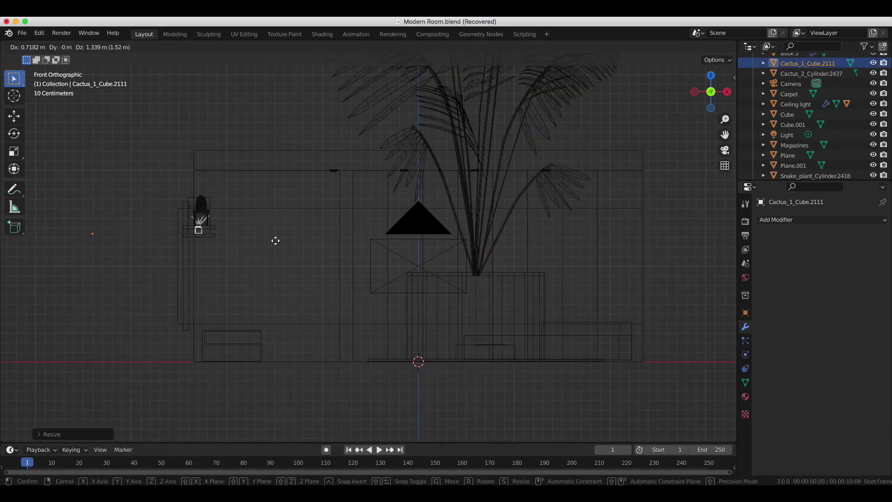
click(276, 241)
key(KP_7)
scroll(337, 427, up, 3)
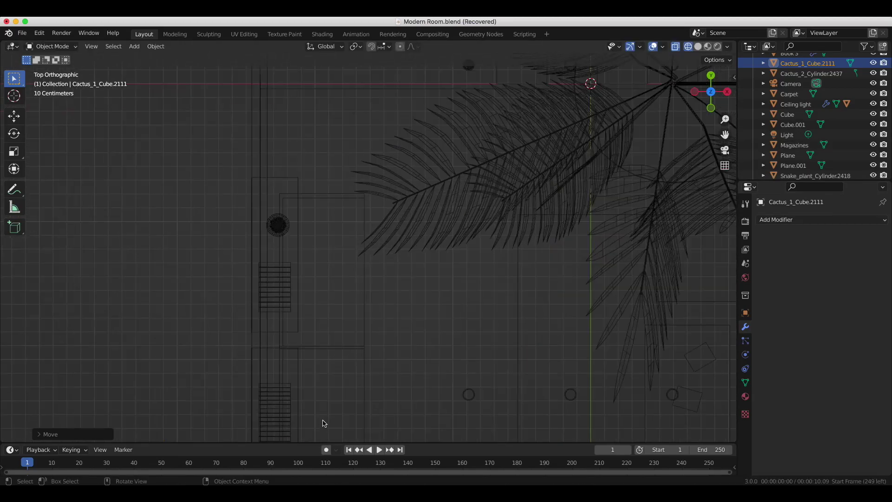
click(323, 423)
click(269, 161)
click(292, 195)
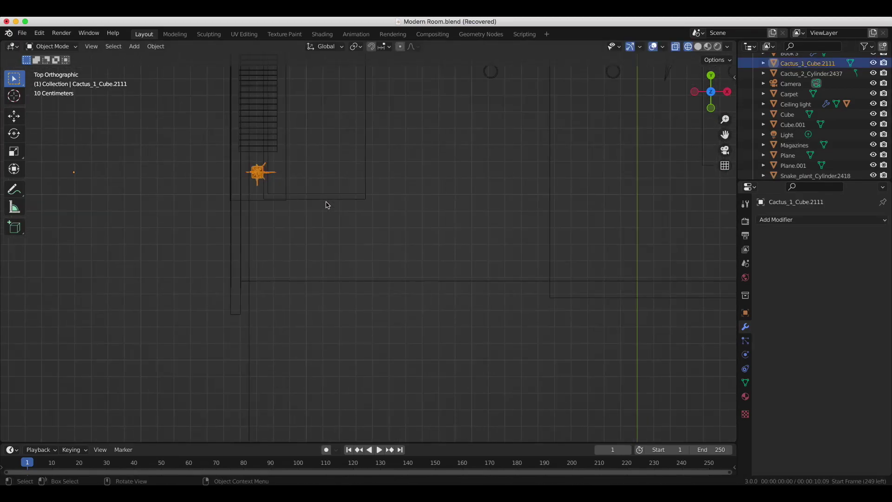
key(KP_0)
- Shrink the areca palm and reposition it from the front view
click(428, 269)
key(s)
click(605, 351)
key(KP_1)
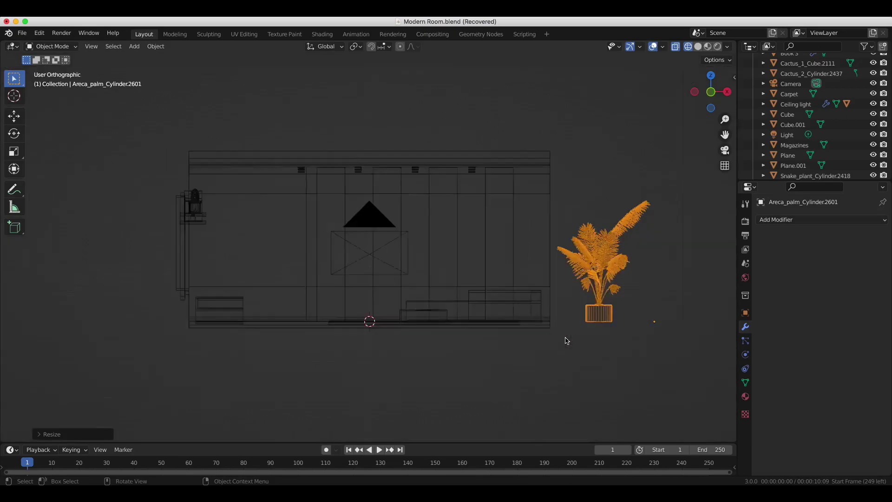
key(KP_7)
- Move the palm behind the coffee table, checking in top and camera views
key(g)
click(500, 194)
key(KP_0)
key(shift+z)
key(KP_7)
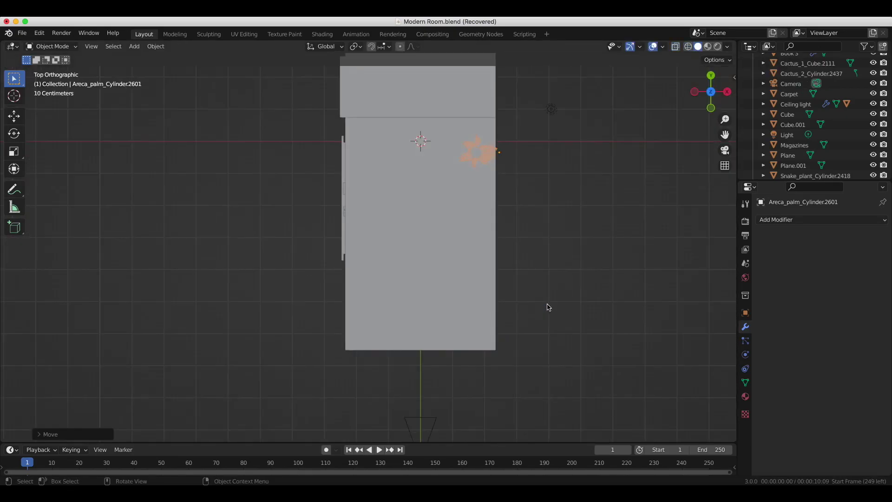
key(shift+z)
key(g)
click(502, 265)
key(KP_0)
click(698, 46)
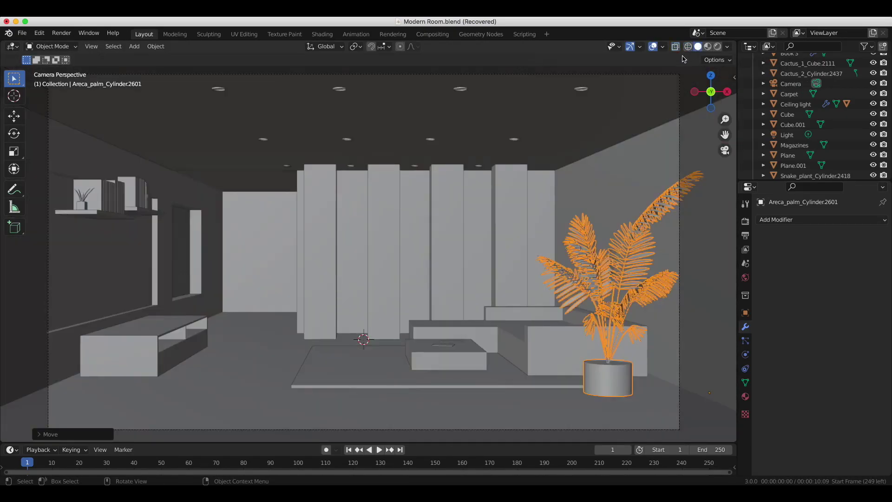
key(Home)
key(g)
click(483, 266)
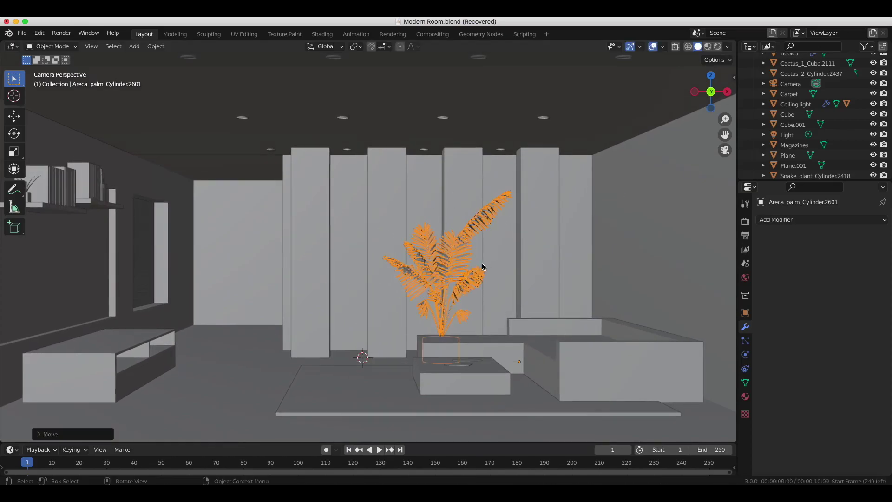
scroll(383, 320, down, 3)
scroll(514, 247, up, 2)
- Import the clock SVG and scale it up in top wireframe view
click(23, 33)
mouse_move(39, 170)
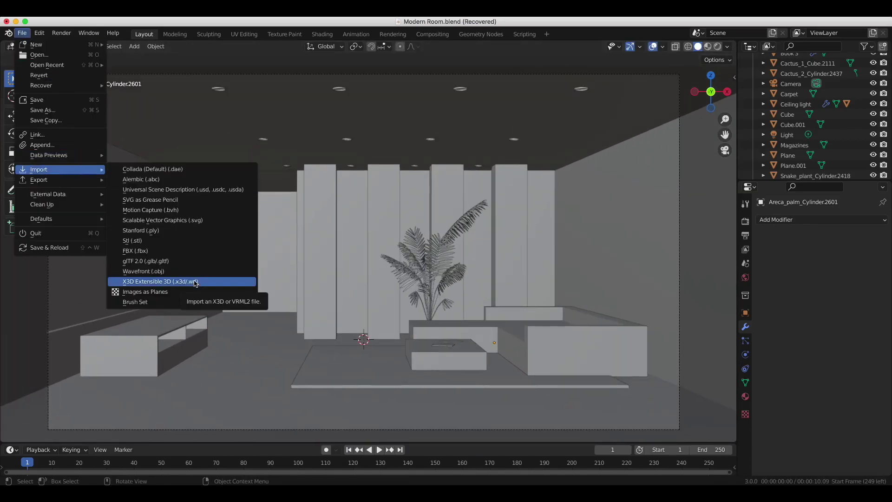
click(186, 260)
key(Escape)
key(KP_7)
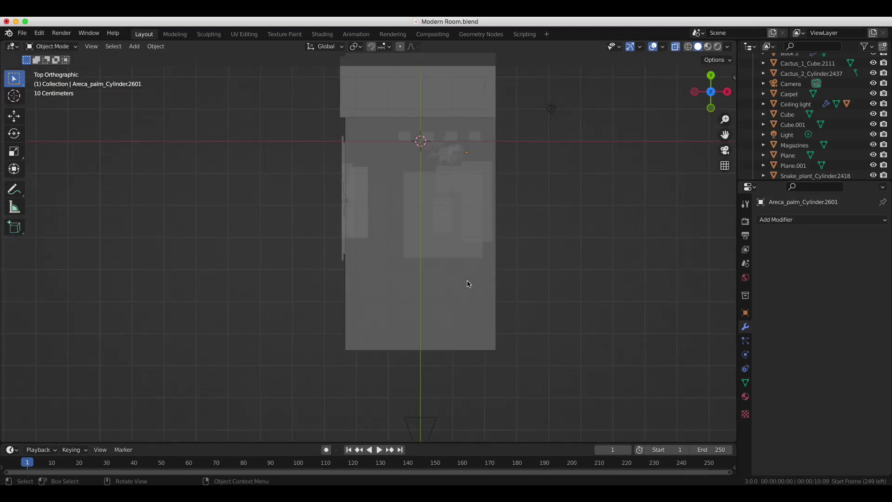
key(shift+z)
scroll(518, 174, up, 3)
scroll(607, 165, up, 3)
key(s)
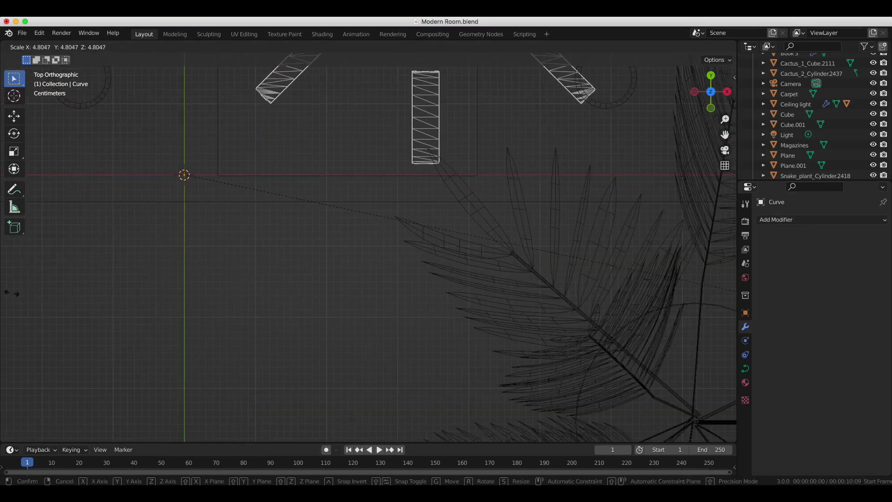
click(101, 300)
scroll(407, 199, down, 2)
- Convert the clock curve to a mesh and select all its linked pieces
key(Tab)
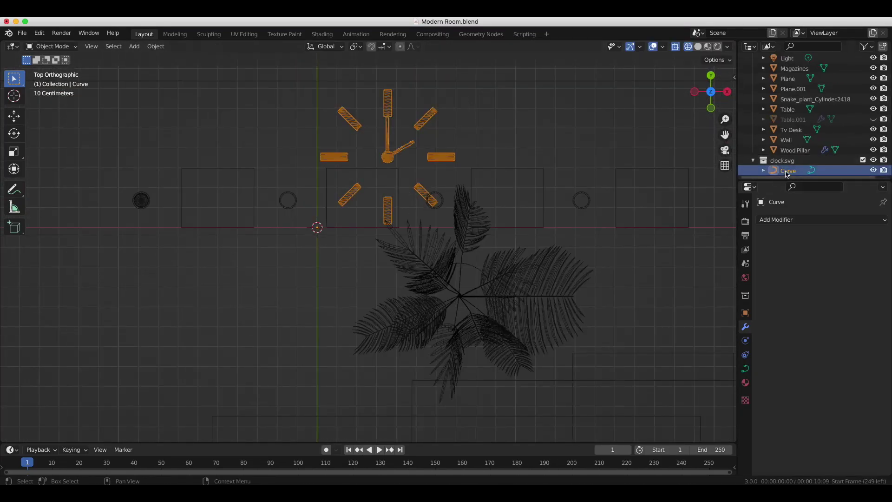
right_click(339, 235)
click(428, 244)
mouse_move(429, 244)
middle_down()
mouse_move(724, 135)
mouse_move(370, 397)
middle_up()
key(Tab)
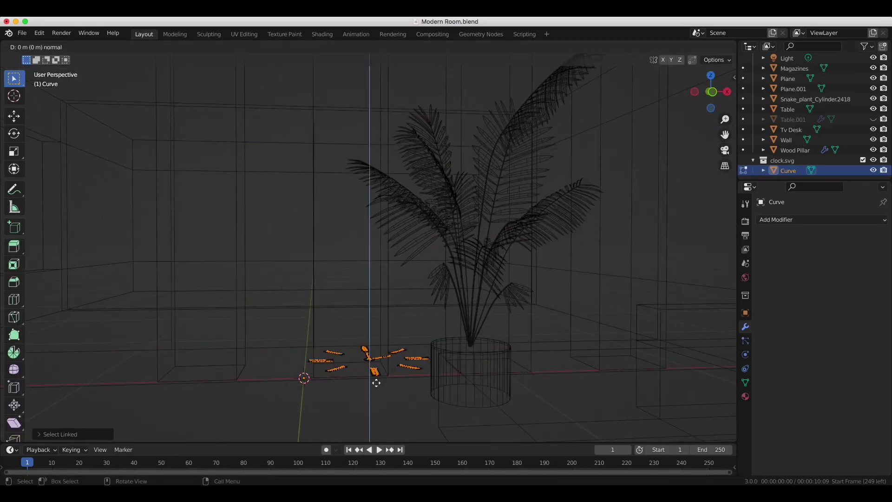
scroll(368, 367, up, 2)
key(ctrl+l)
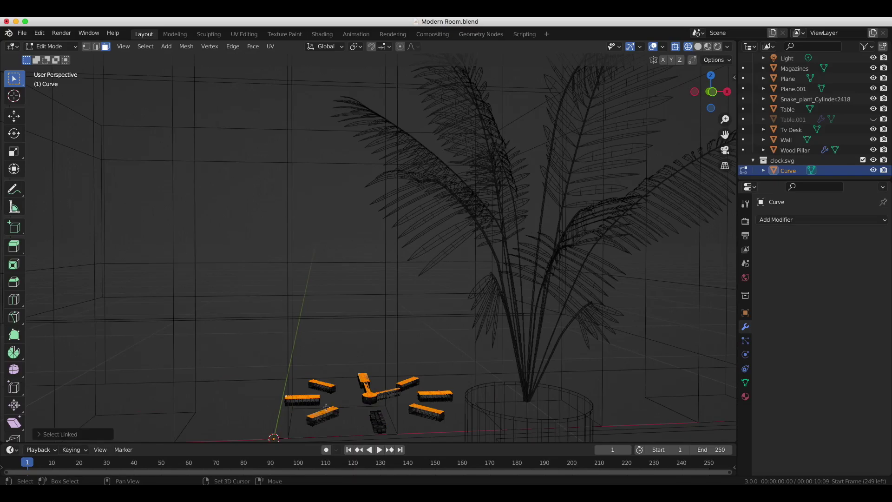
key(Tab)
- Rotate the clock upright so it faces the room
key(KP_3)
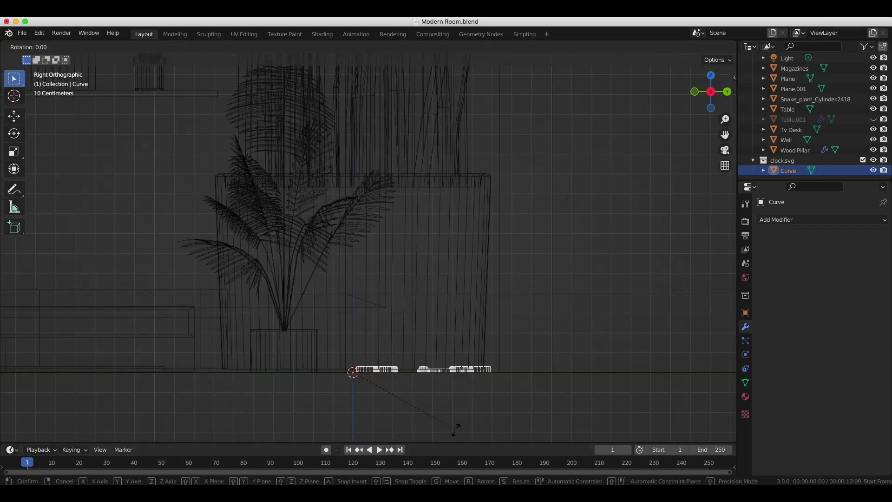
key(KP_7)
click(433, 346)
key(KP_1)
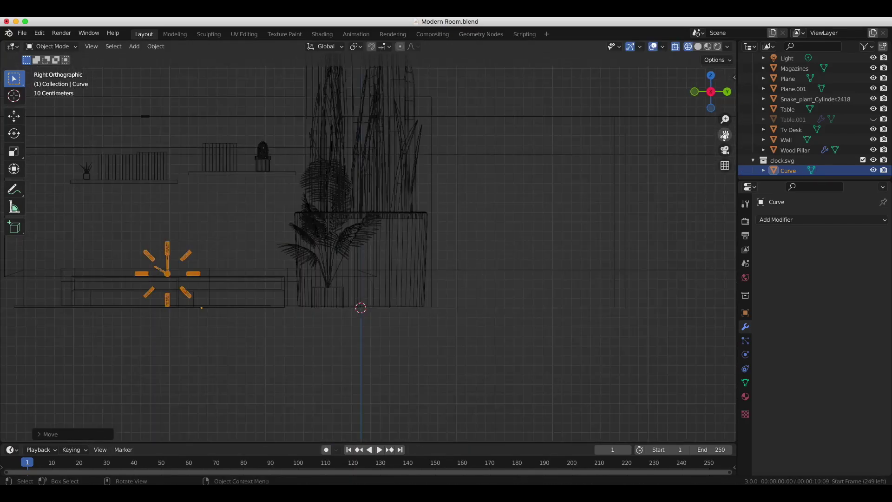
key(r)
click(353, 396)
key(KP_0)
- Slide the clock along X onto the right wall and deselect it
key(KP_1)
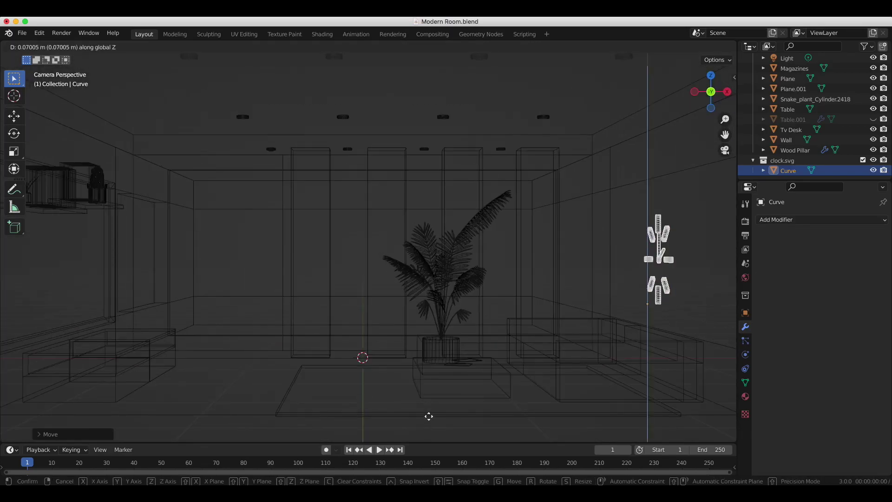
scroll(426, 416, up, 4)
key(g)
key(x)
key(KP_0)
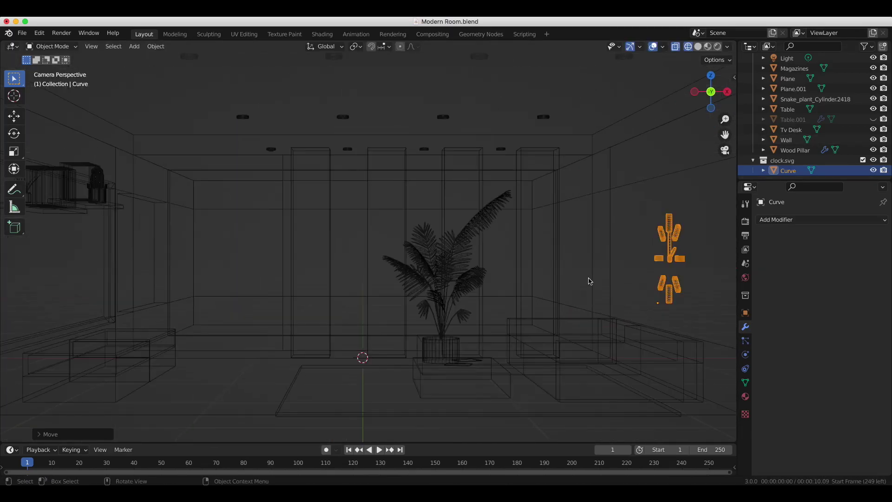
key(shift+z)
click(621, 207)
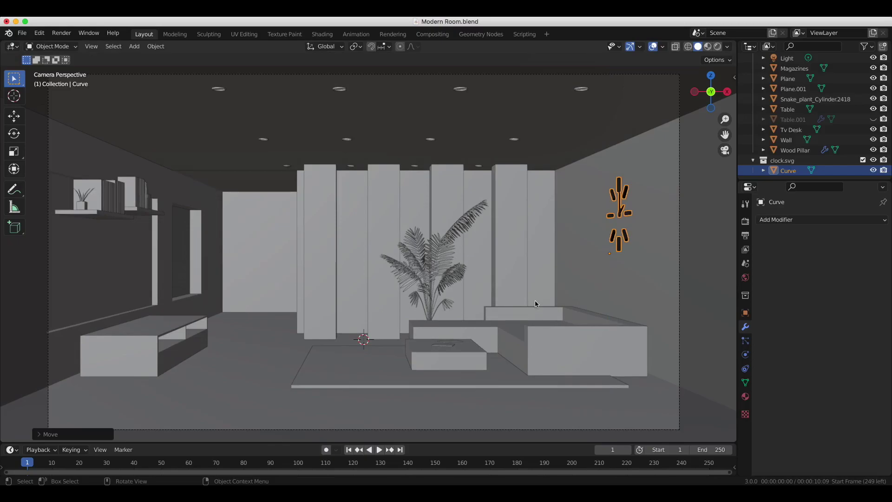
click(316, 410)
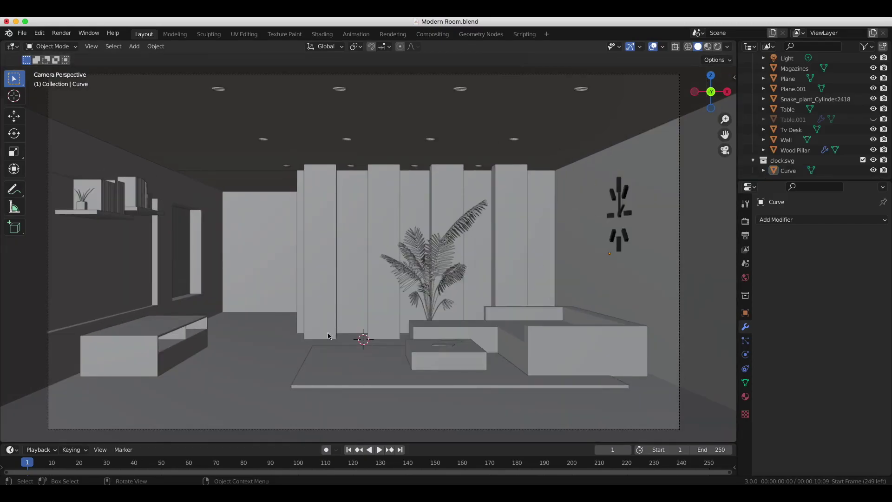
- Duplicate the carpet and shrink the copy into a small slab
key(shift+d)
key(s)
key(x)
click(435, 401)
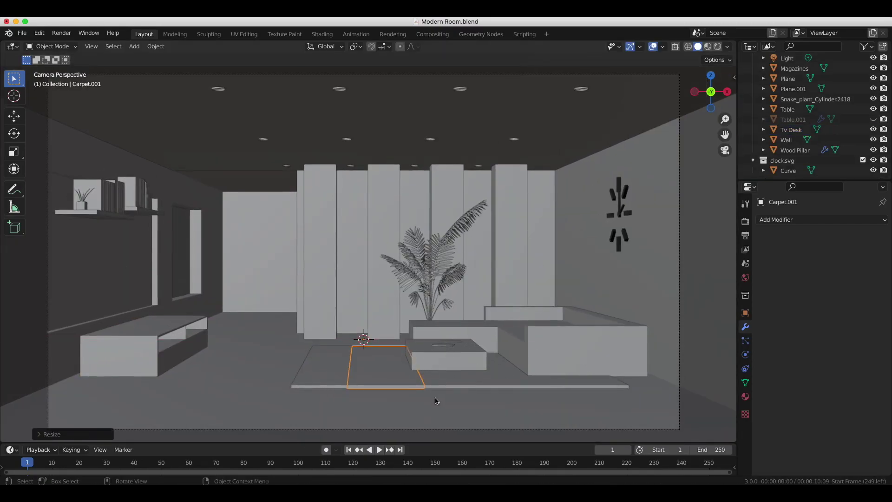
key(Tab)
key(e)
click(400, 371)
key(s)
key(KP_7)
key(shift+z)
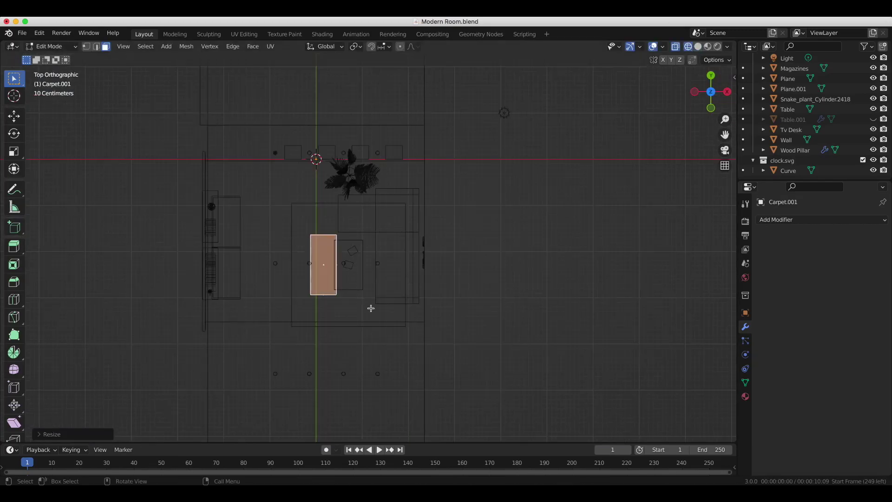
click(363, 309)
key(KP_0)
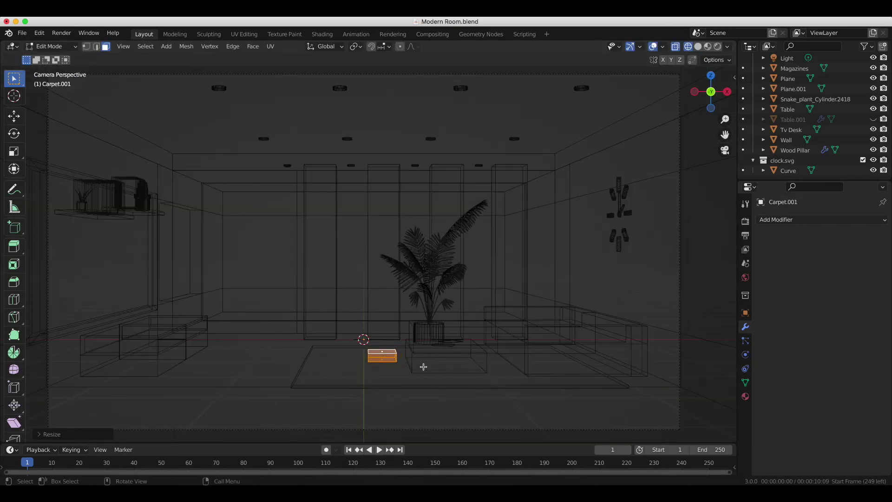
- Move the carpet slab onto the Tv Desk, checking side and camera views
key(KP_1)
middle_drag(423, 364, 409, 363)
scroll(333, 295, up, 5)
key(g)
click(705, 278)
key(KP_0)
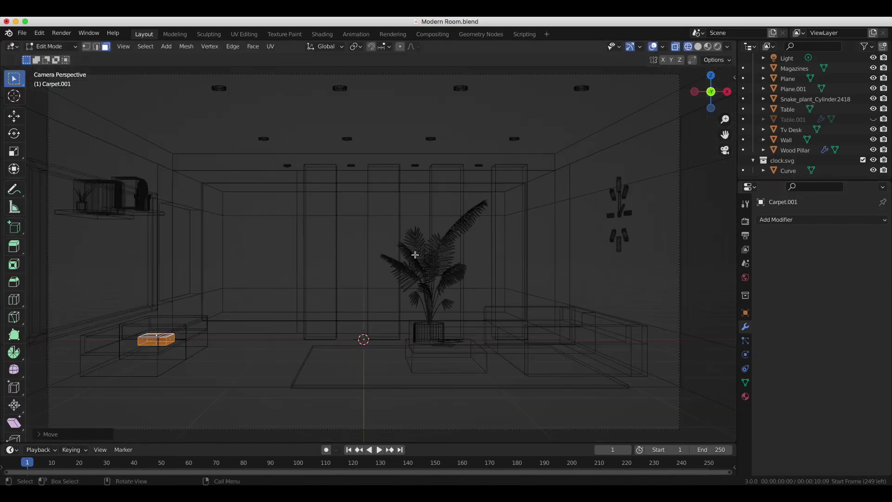
key(ctrl+KP_3)
click(567, 231)
key(KP_0)
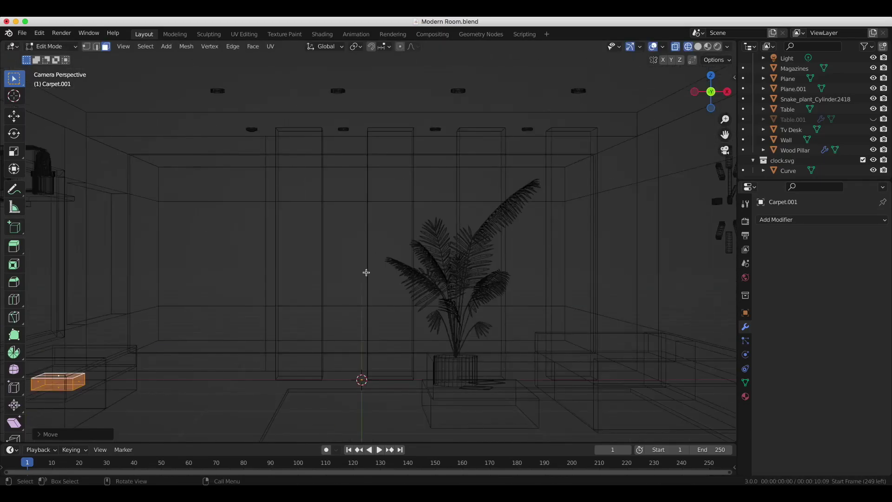
key(Tab)
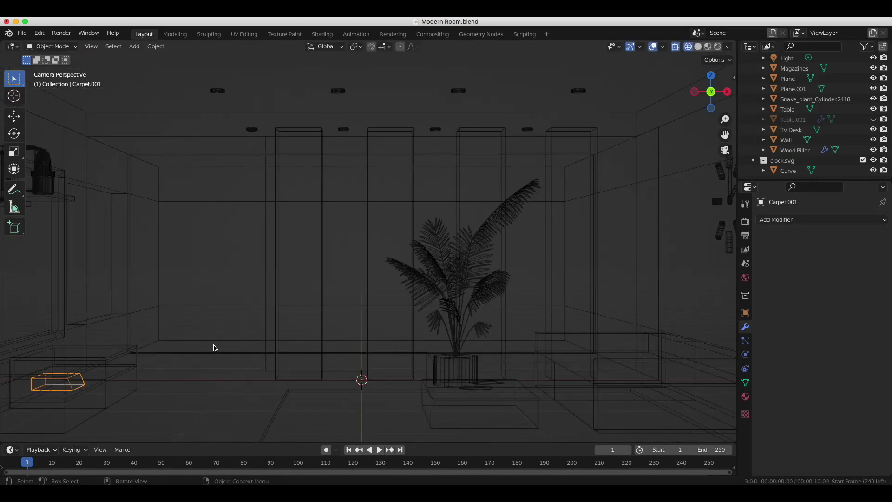
scroll(368, 180, down, 3)
- Switch to Material Preview shading and enter Edit Mode on the room shell
key(shift+z)
scroll(194, 373, up, 3)
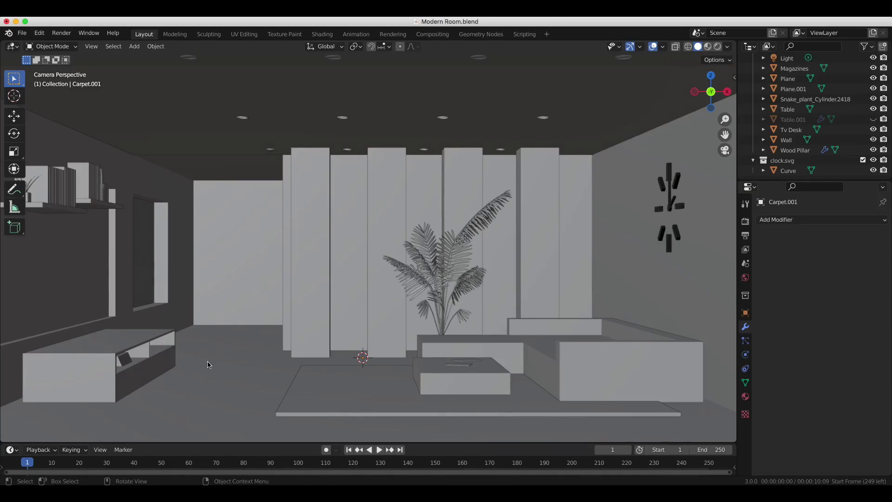
scroll(206, 364, down, 2)
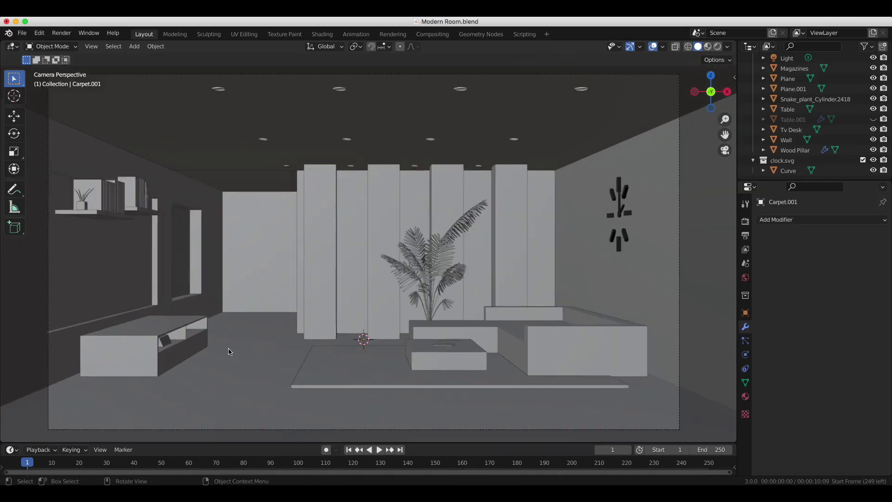
click(707, 46)
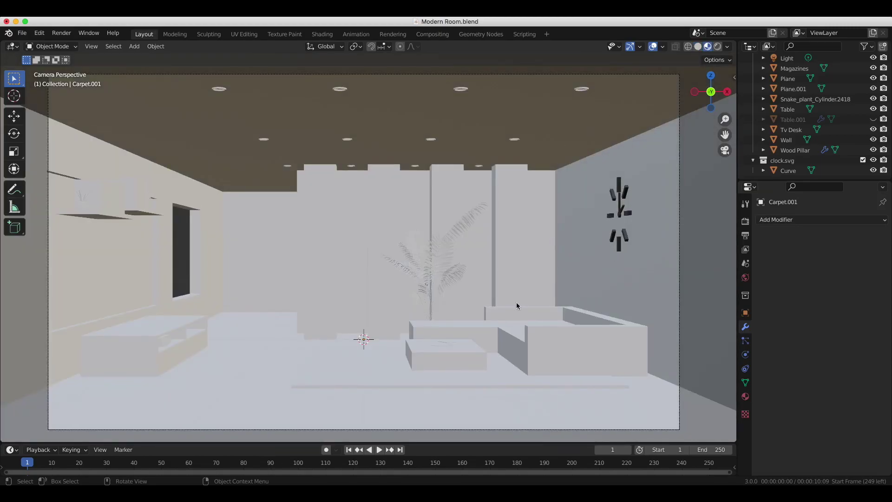
click(578, 256)
key(Tab)
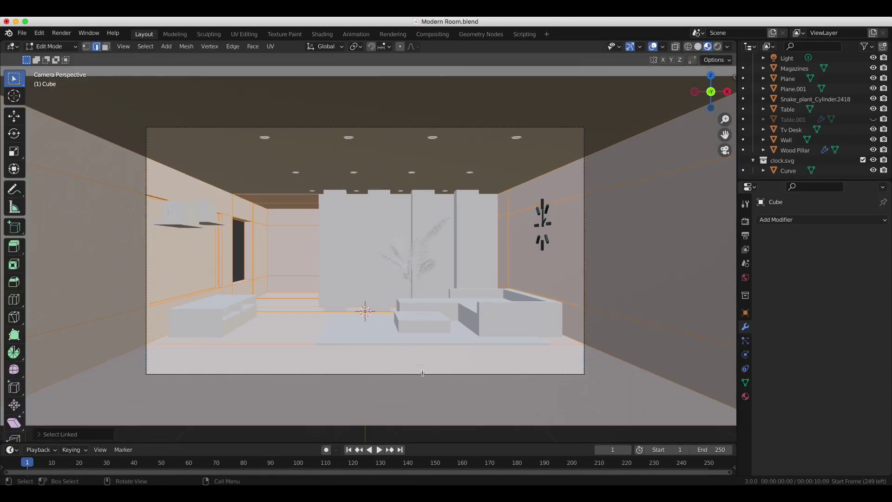
scroll(422, 373, down, 3)
- Select the room's wall faces from the top wireframe view
key(KP_7)
key(shift+z)
mouse_move(418, 189)
middle_down()
mouse_move(433, 209)
mouse_move(472, 186)
middle_up()
key(KP_7)
middle_drag(378, 204, 369, 209)
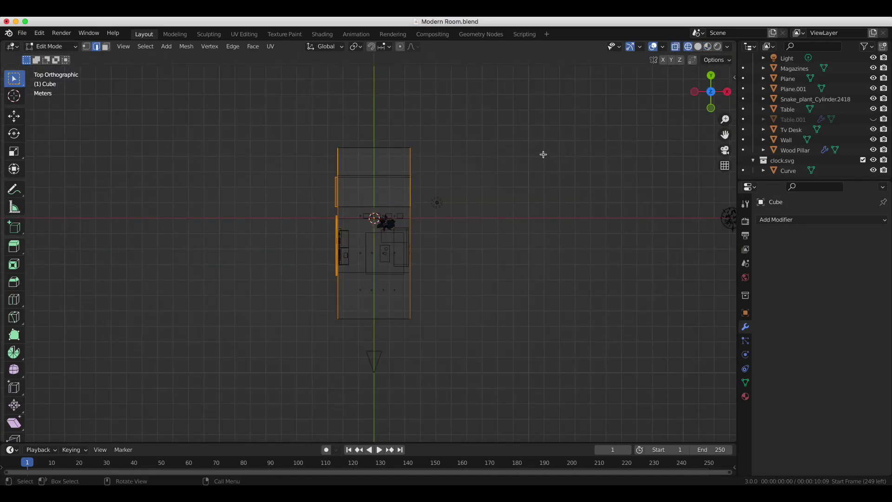
key(Escape)
middle_drag(543, 154, 661, 93)
key(shift+z)
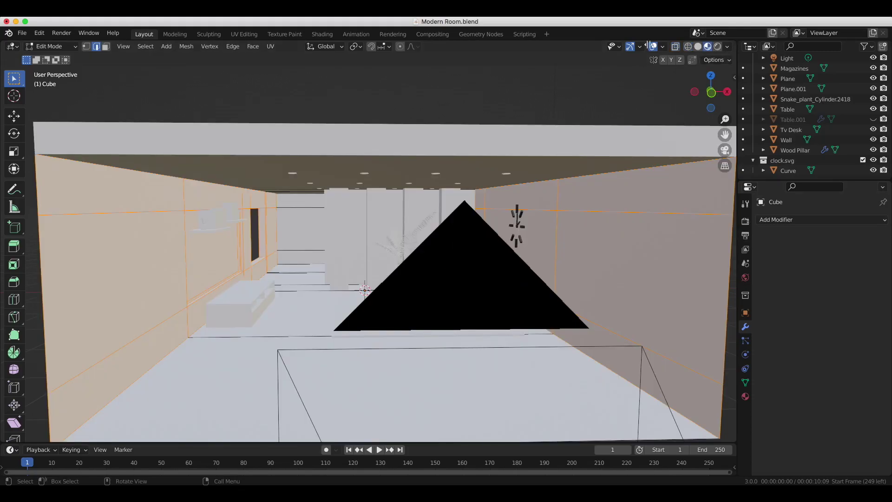
- Split off an Image Editor and set the material's Base Color to Image Texture
click(440, 47)
click(474, 80)
click(745, 397)
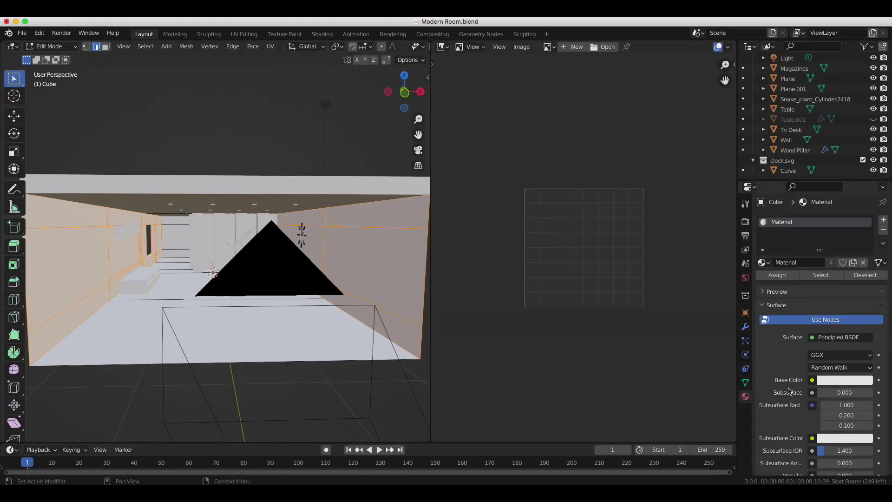
click(813, 379)
click(632, 260)
- Load modern room textures.png and display it in the Image Editor
click(861, 393)
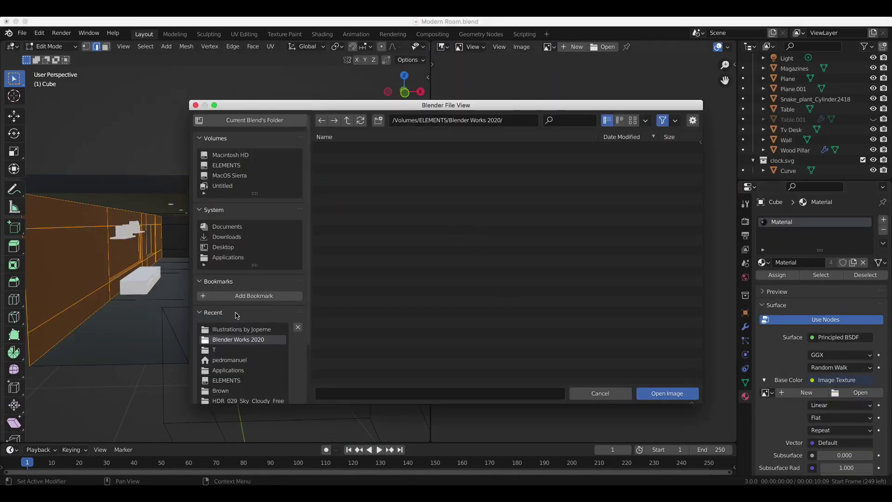
click(241, 329)
click(419, 297)
click(667, 393)
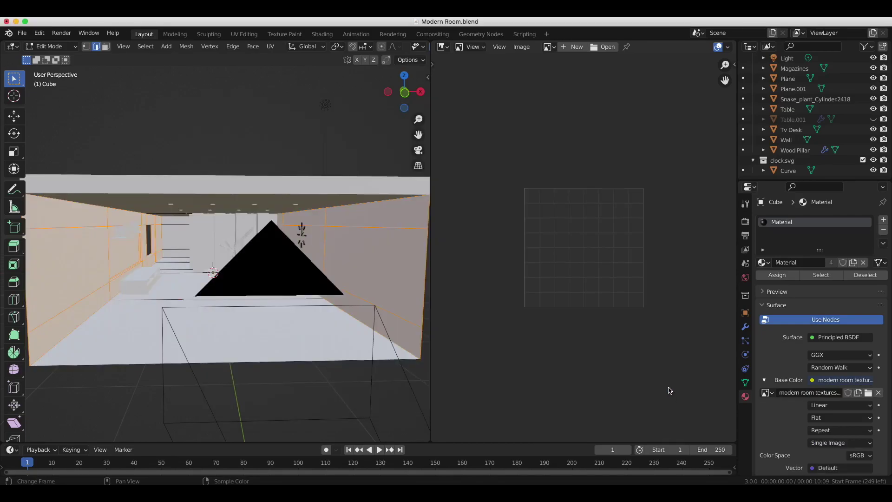
click(548, 47)
click(594, 63)
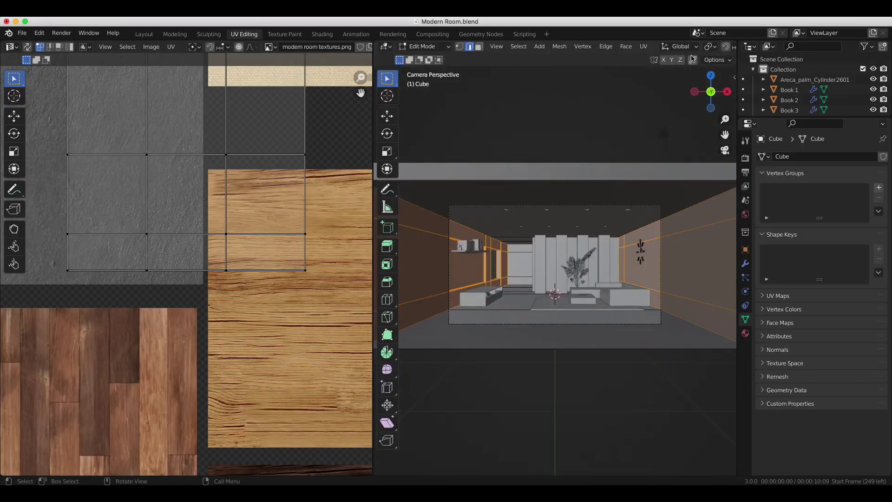
- Move and scale the linked UV islands onto the grey concrete area of the texture
key(l)
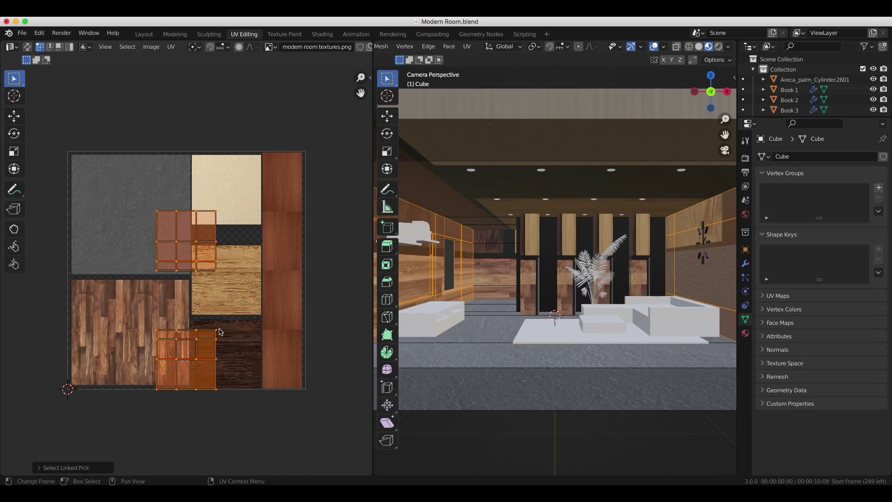
key(g)
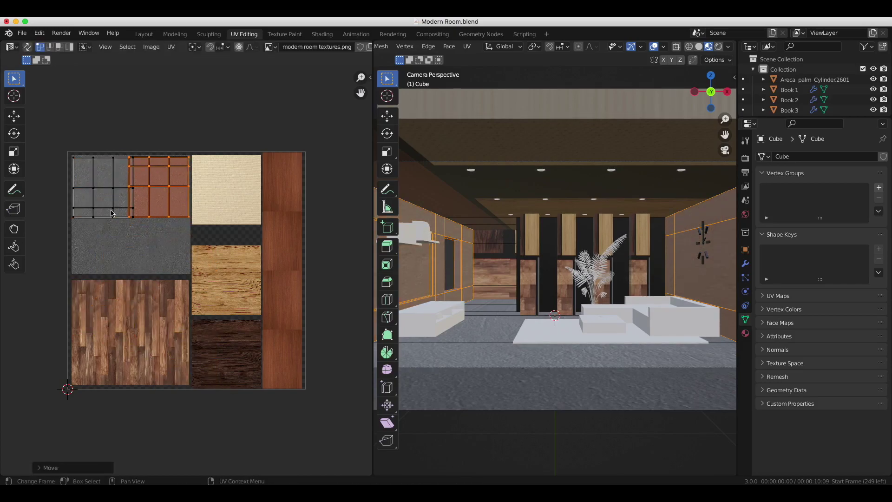
scroll(127, 263, up, 2)
key(s)
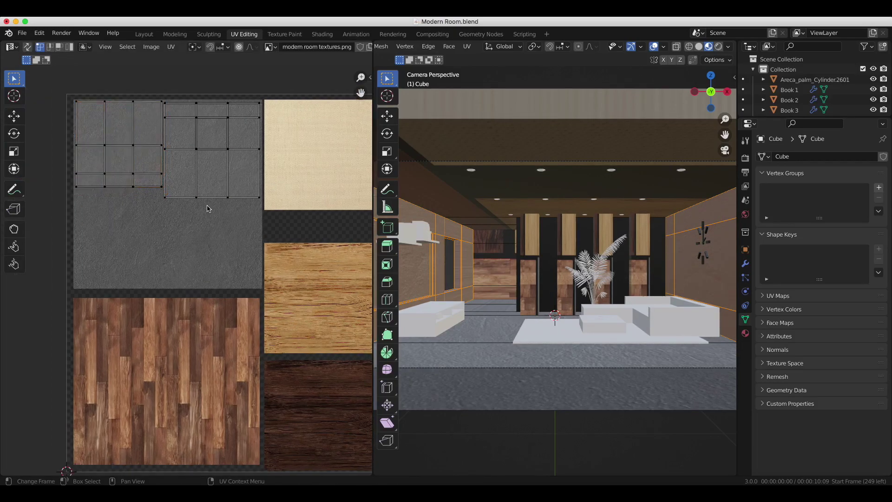
click(216, 223)
- Re-unwrap the room mesh automatically after checking it from another angle
key(Tab)
mouse_move(488, 244)
middle_down()
mouse_move(431, 228)
mouse_move(391, 238)
middle_up()
key(Tab)
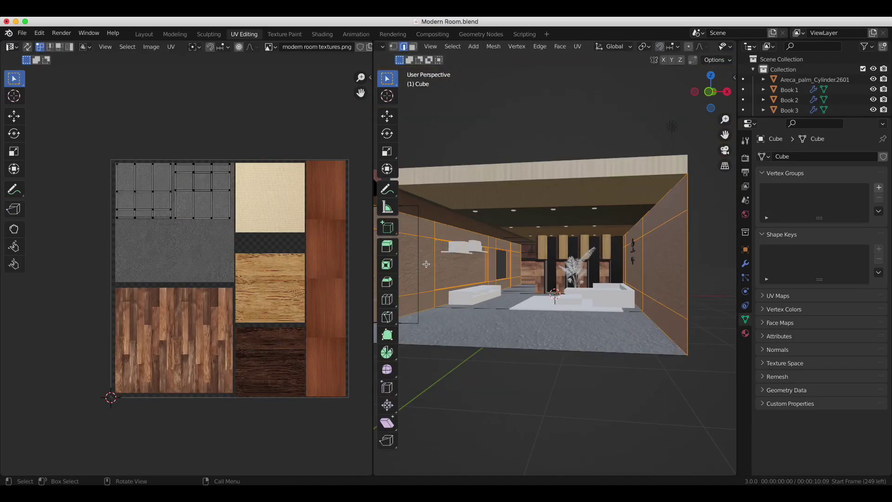
click(237, 300)
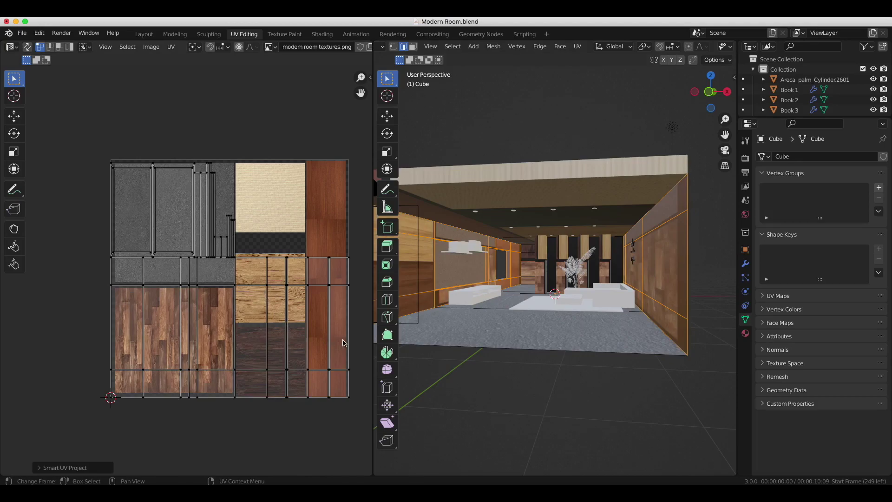
- Shrink all the UV islands and place them over the concrete area
key(a)
key(s)
click(319, 388)
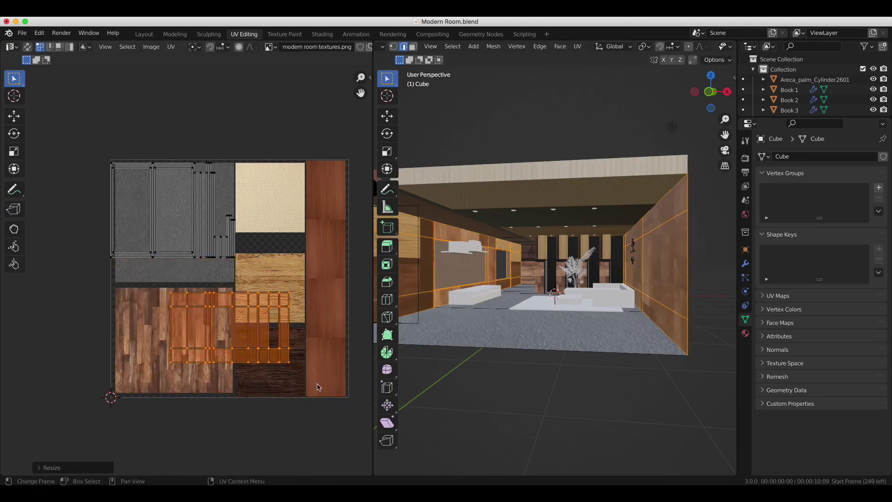
key(g)
click(263, 353)
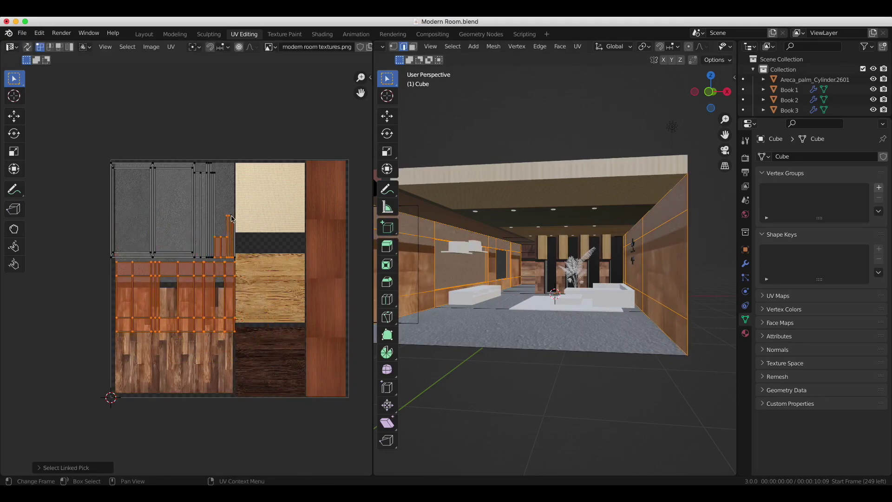
key(g)
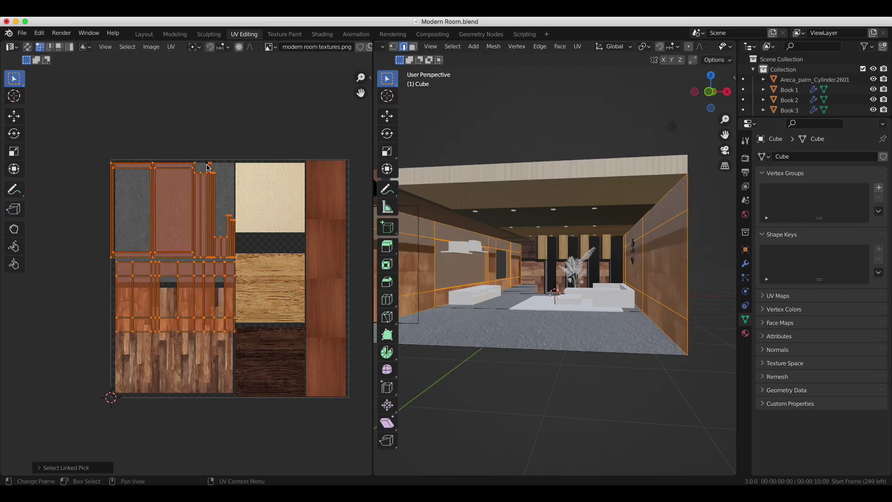
click(230, 240)
scroll(624, 171, up, 2)
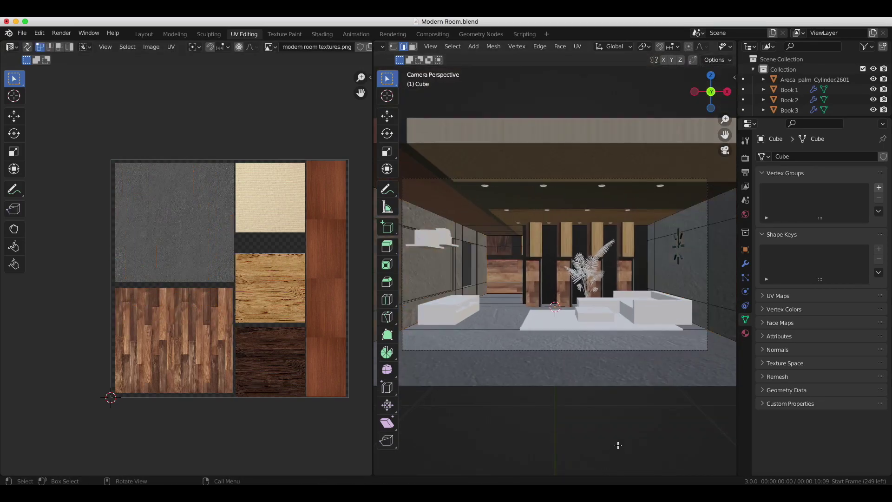
- Check the room through the scene camera, then return to UV Editing with a wider 3D view
click(144, 33)
key(KP_0)
key(Home)
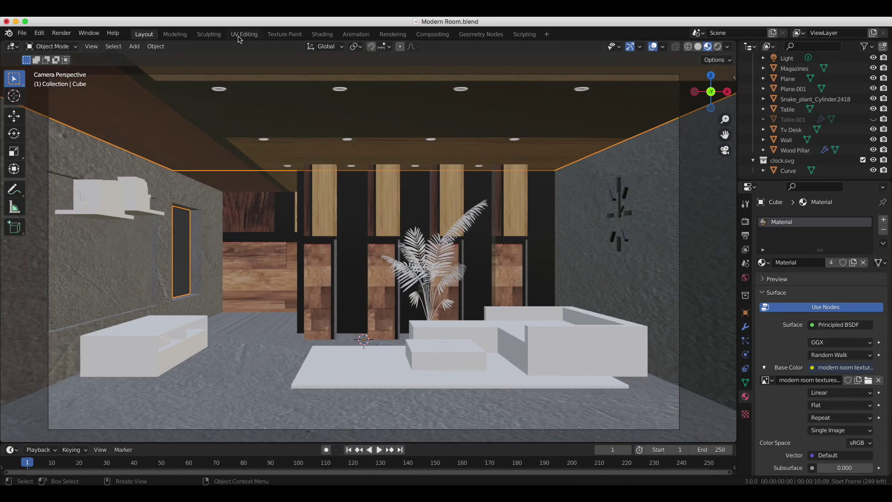
click(244, 33)
drag(254, 68, 242, 70)
scroll(376, 332, up, 2)
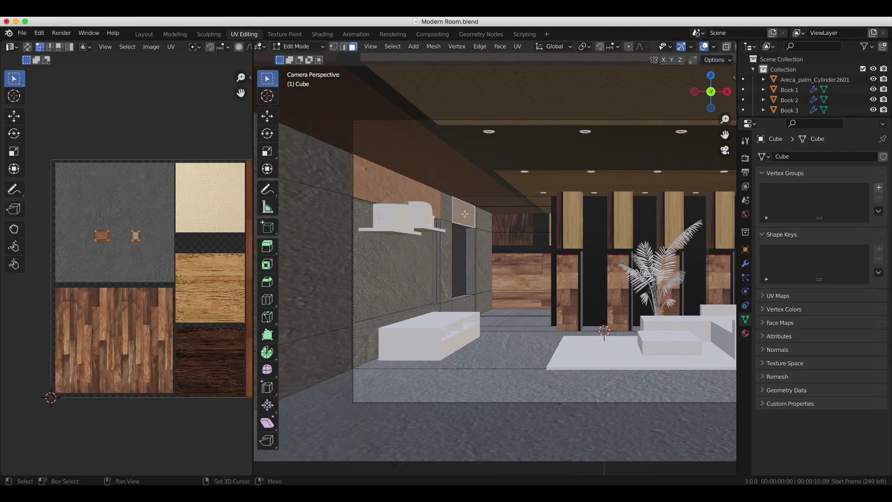
- Scale the window wall faces' islands and move them onto the wood area
ctrl+click(482, 295)
ctrl+click(460, 284)
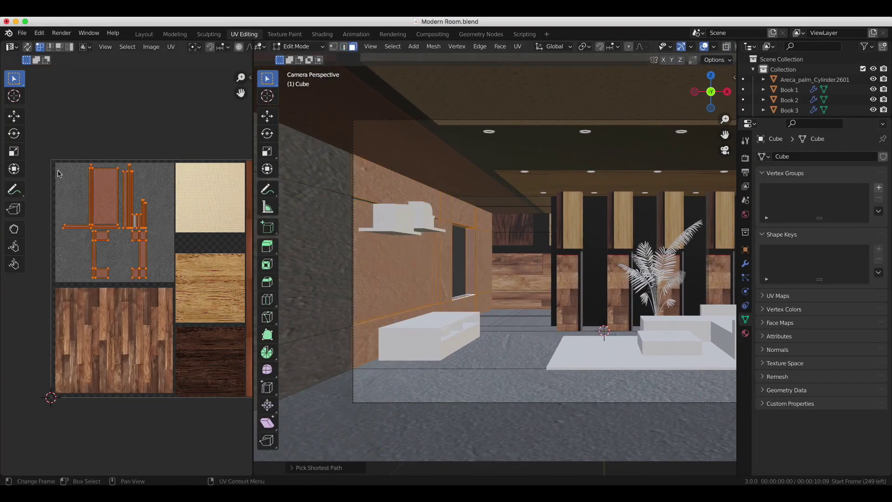
key(s)
key(Return)
key(g)
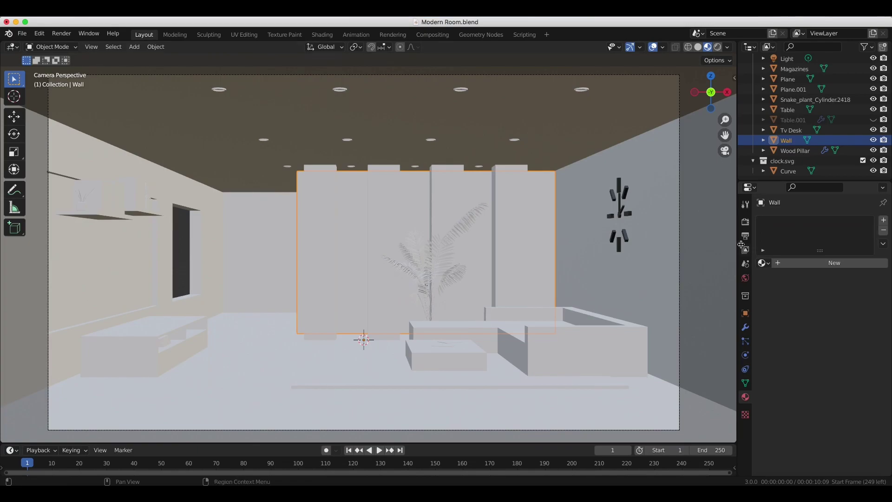
- Give the left wall faces a new material whose base colour uses grey wall.png
click(274, 189)
click(83, 375)
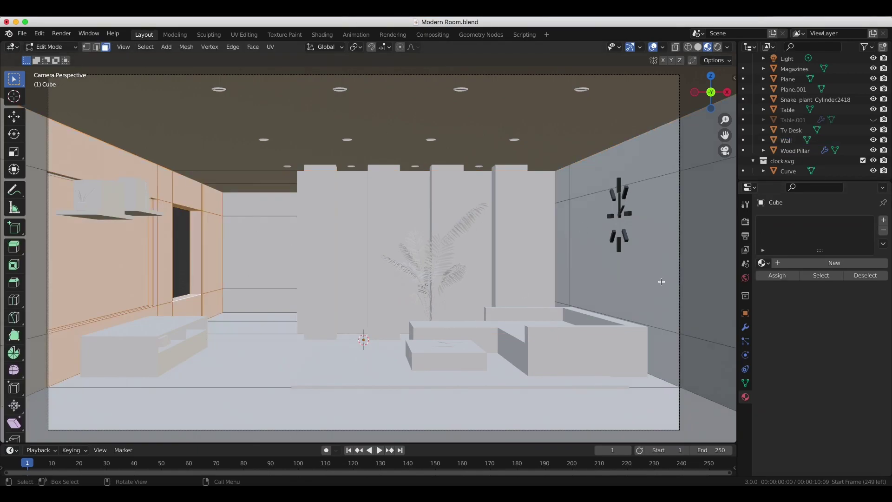
click(834, 263)
click(812, 368)
click(602, 277)
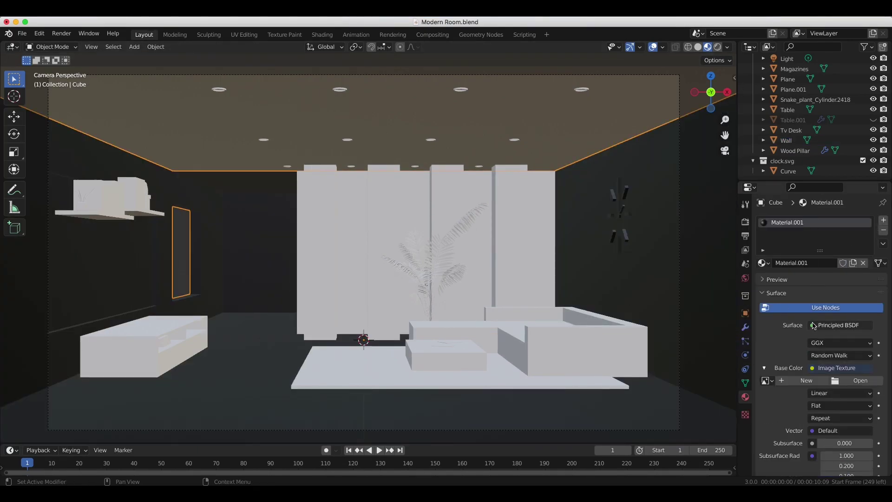
click(857, 380)
scroll(415, 321, down, 3)
click(415, 349)
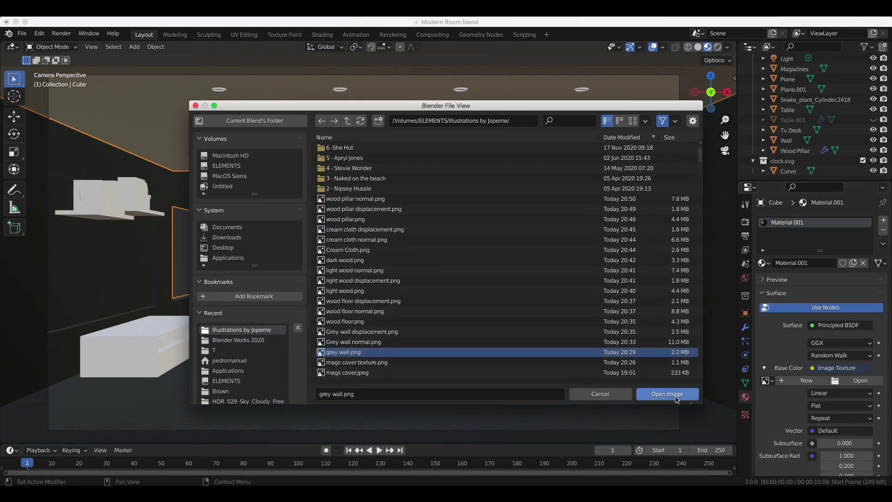
double_click(416, 349)
scroll(567, 308, down, 2)
- Select the linked side-wall faces, excluding back wall and floor, and Smart UV Project them
key(ctrl+l)
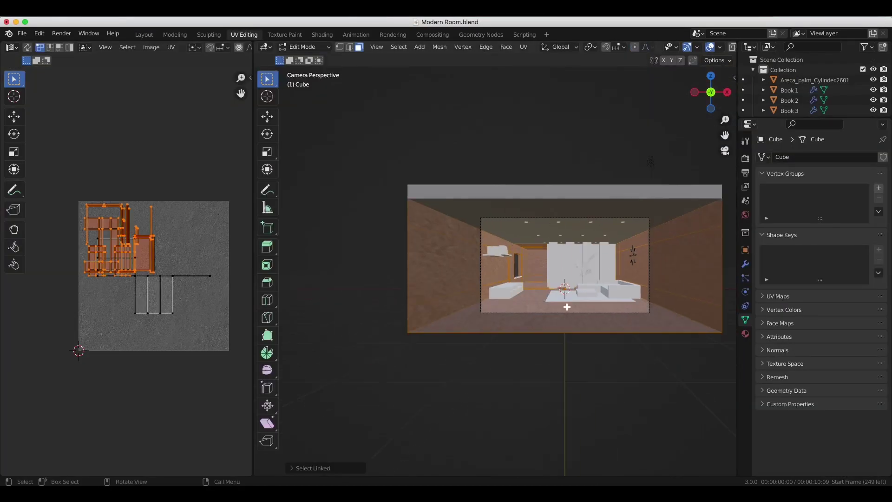
key(Tab)
middle_drag(569, 244, 568, 304)
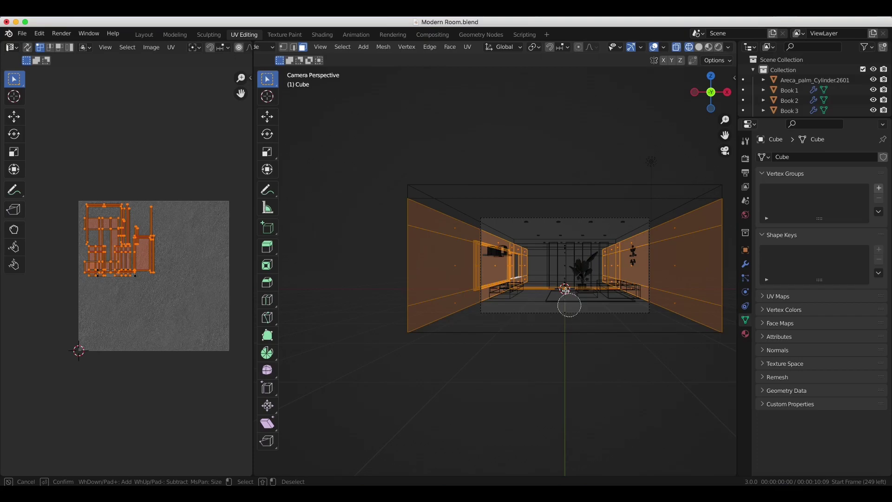
key(Escape)
key(u)
click(139, 259)
click(172, 339)
scroll(565, 278, up, 4)
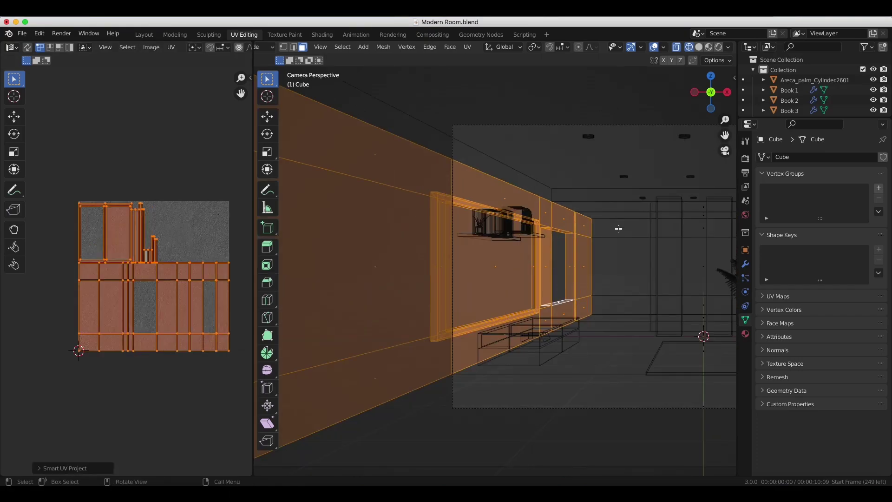
- Re-unwrap the selected walls again and check the grey texture in Material Preview
click(709, 47)
scroll(637, 221, down, 3)
click(688, 47)
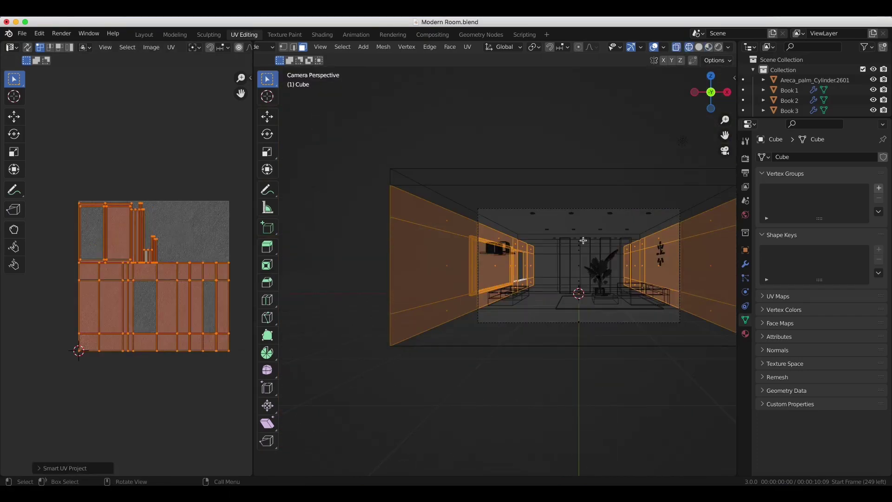
key(KP_7)
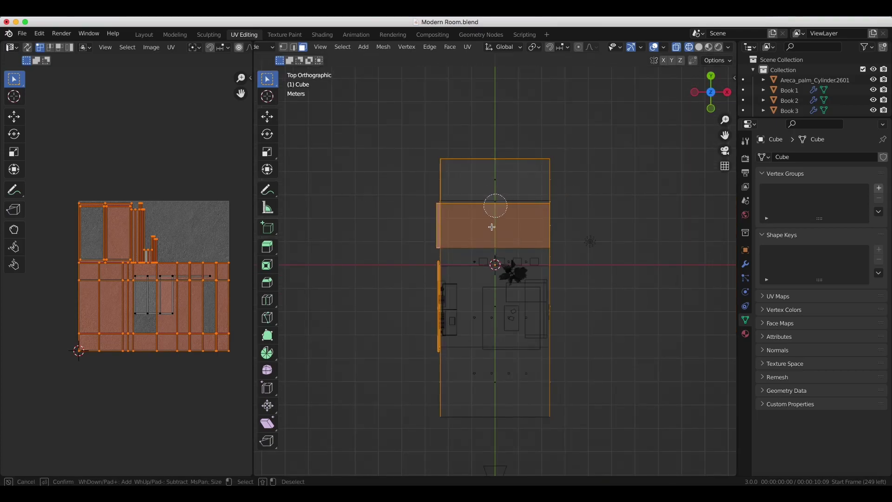
key(KP_0)
key(u)
click(342, 204)
click(334, 287)
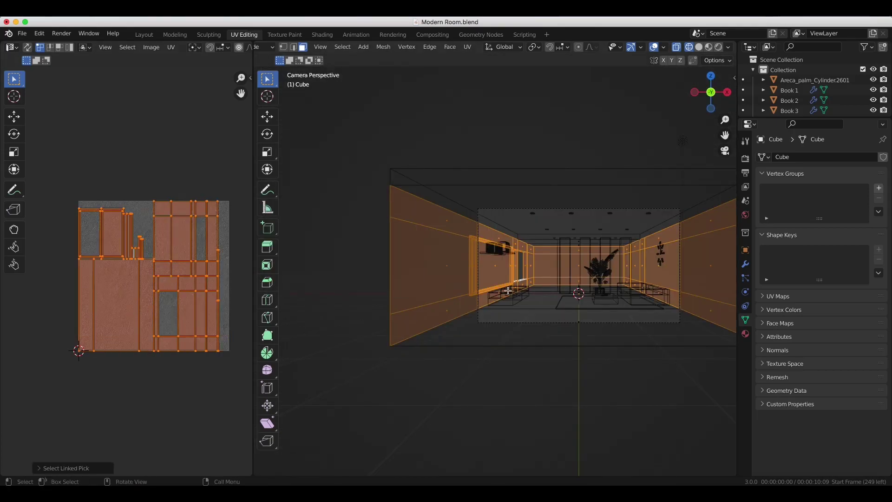
key(shift+z)
scroll(509, 291, up, 5)
scroll(389, 301, up, 2)
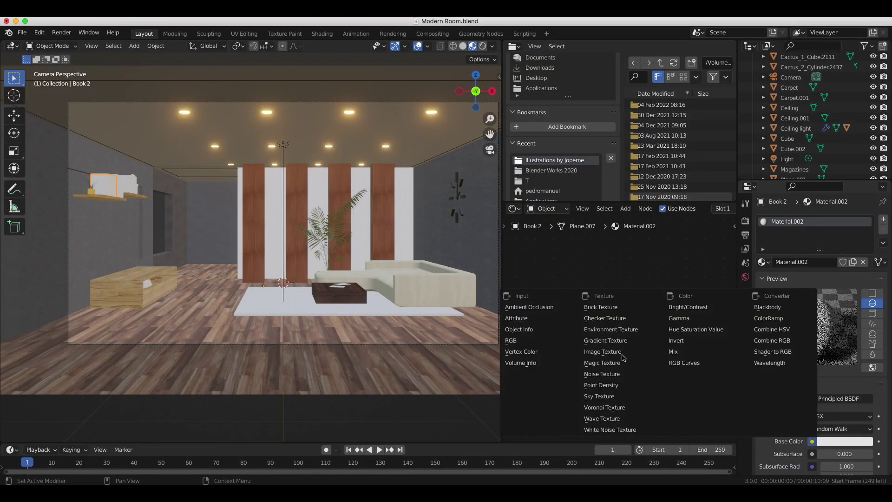
- Add an image texture using mags cover texture.png and show it in the UV editor
click(861, 453)
scroll(408, 293, down, 5)
click(241, 329)
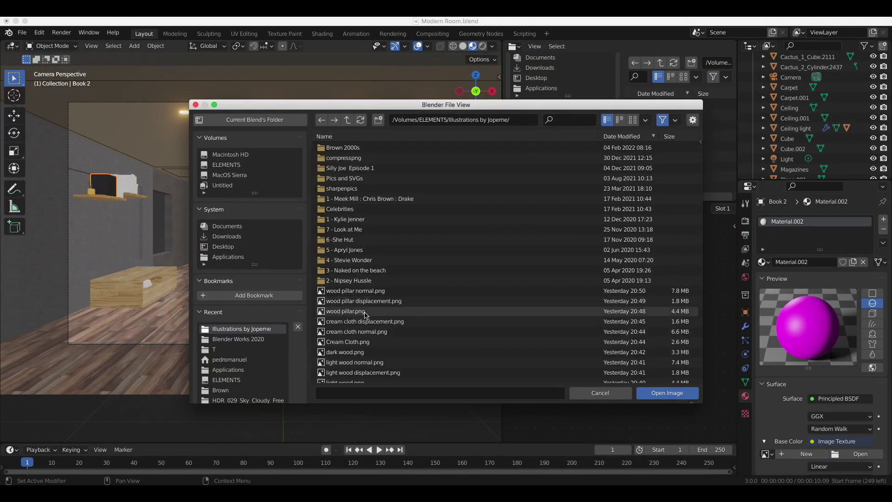
scroll(391, 313, down, 5)
click(352, 363)
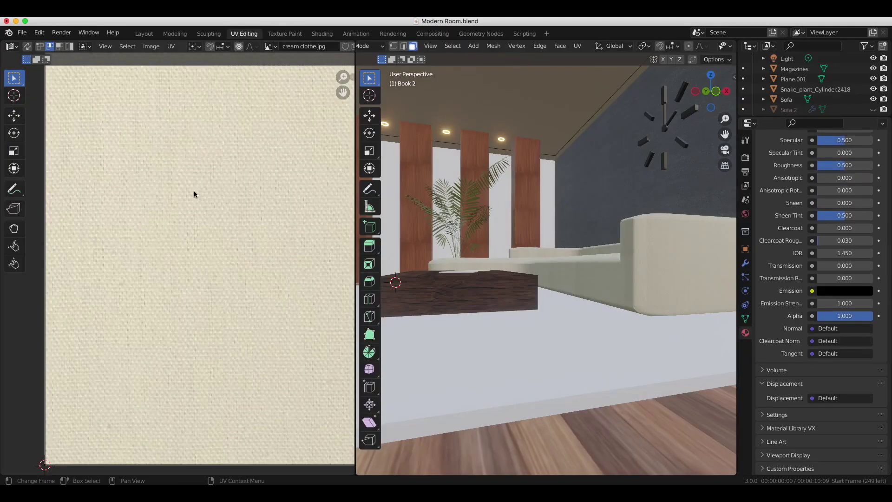
click(311, 91)
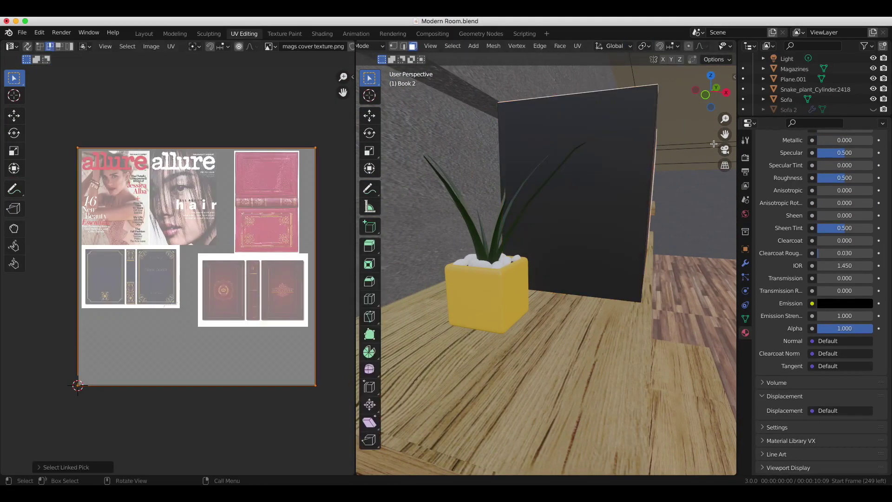
- Place and size the book's UV island onto the red cover
click(243, 378)
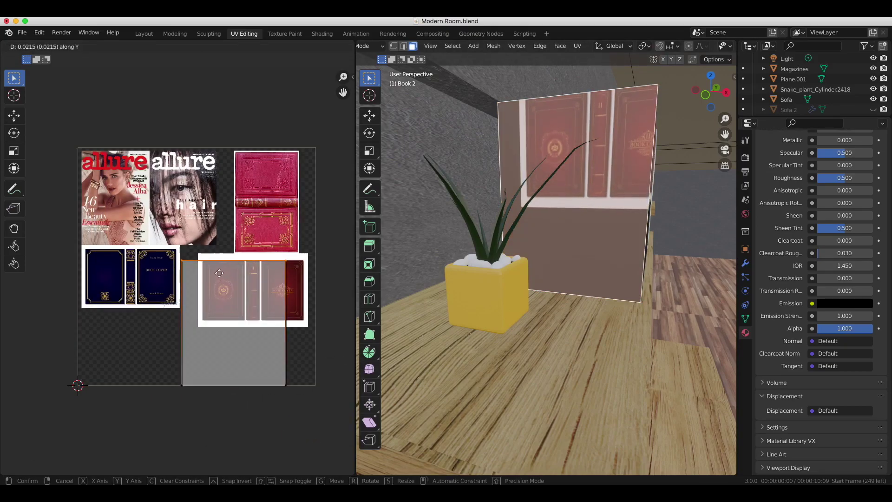
key(x)
key(x)
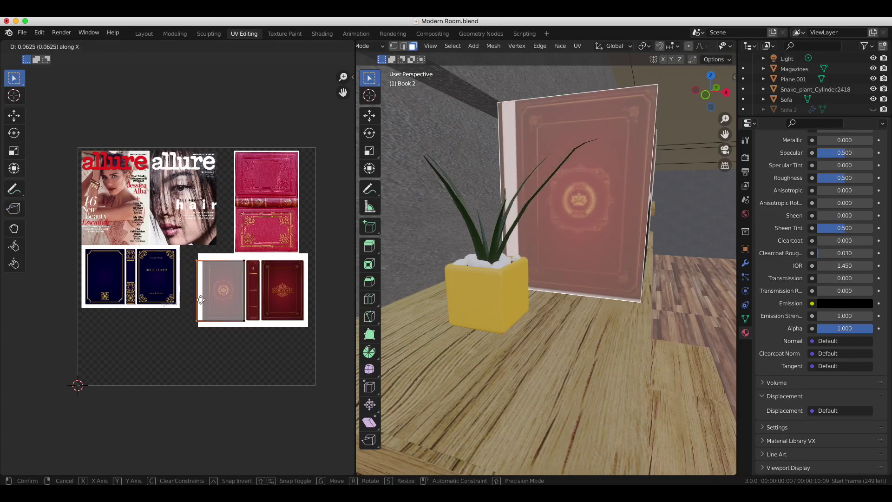
scroll(247, 304, up, 3)
scroll(262, 338, up, 2)
scroll(168, 180, up, 2)
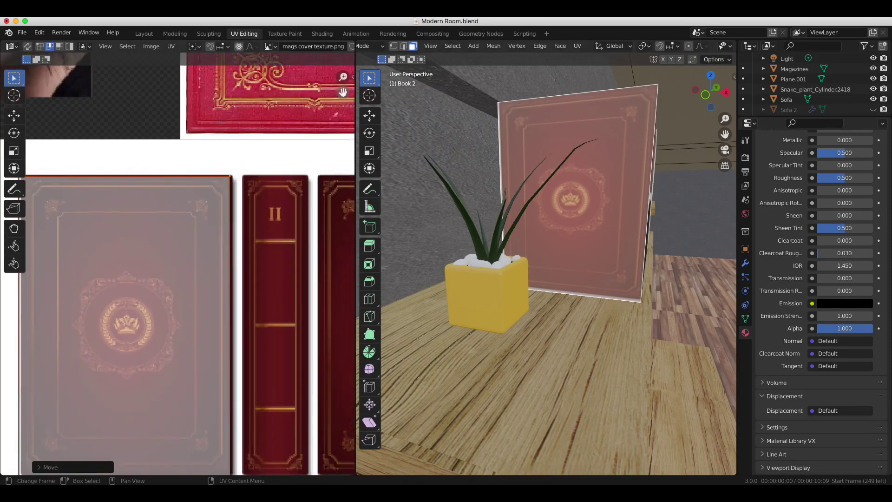
key(KP_Decimal)
click(229, 305)
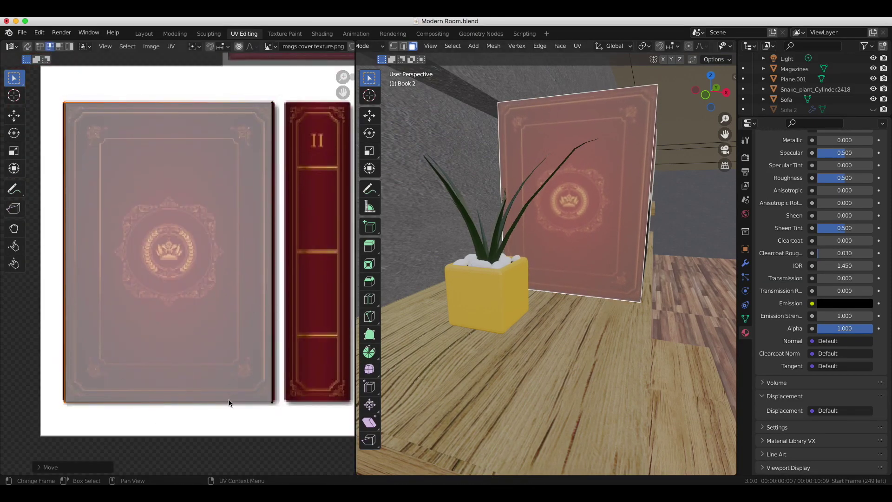
key(s)
click(277, 376)
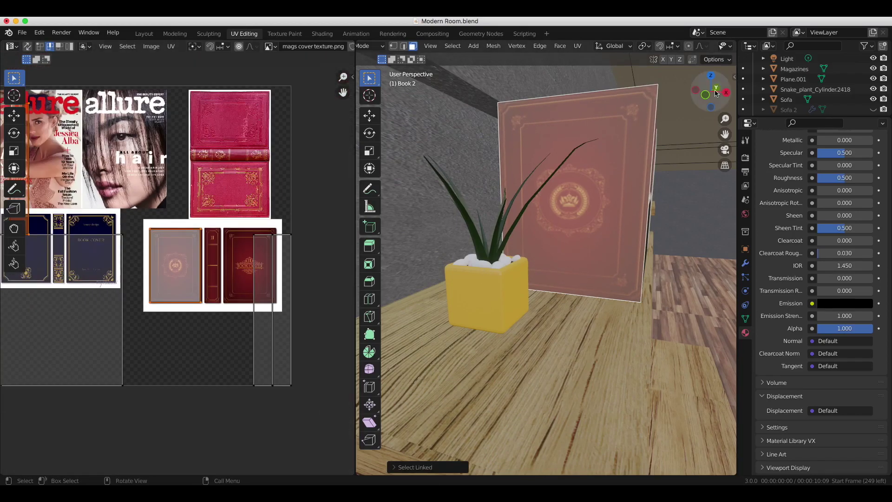
- Fit the book's spine strip, stretching it horizontally along the spine
key(ctrl+z)
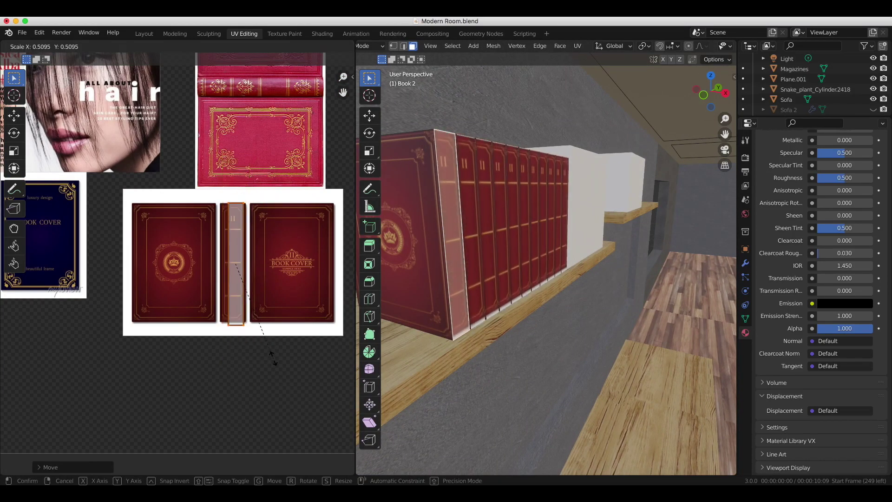
scroll(279, 334, up, 3)
key(s)
key(g)
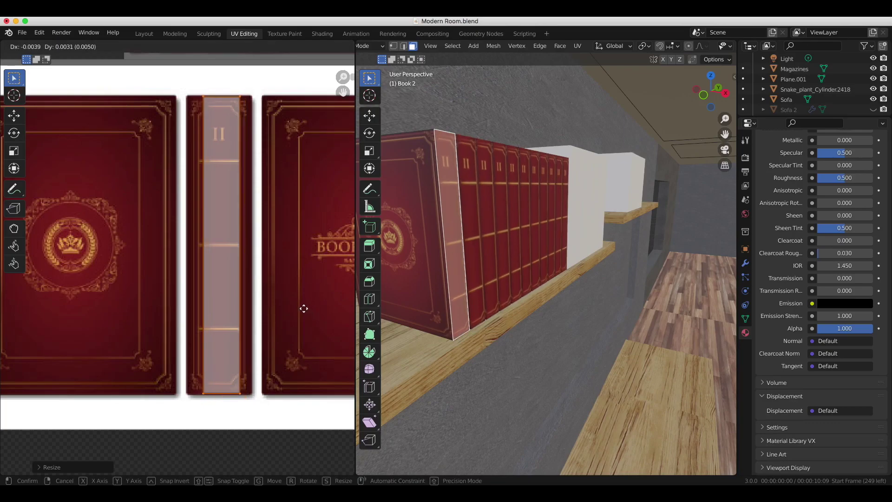
key(s)
key(x)
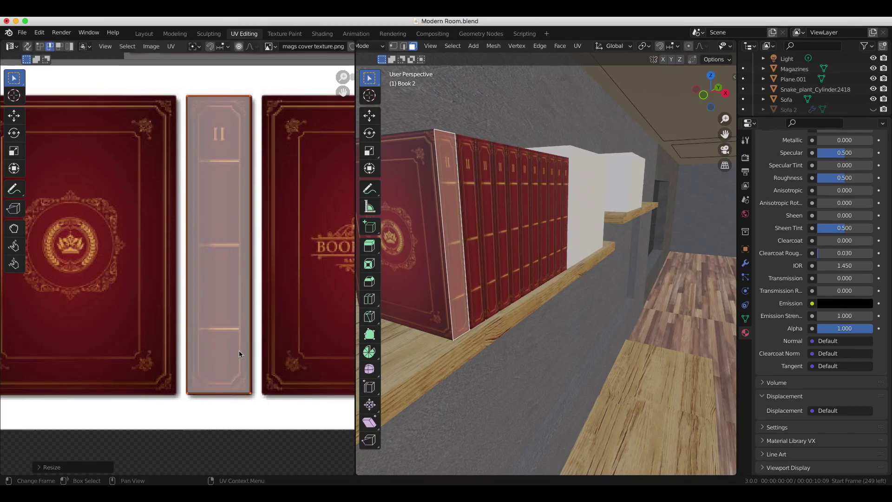
- Move Book 2's UV island onto the red cover
drag(719, 93, 538, 93)
key(shift+z)
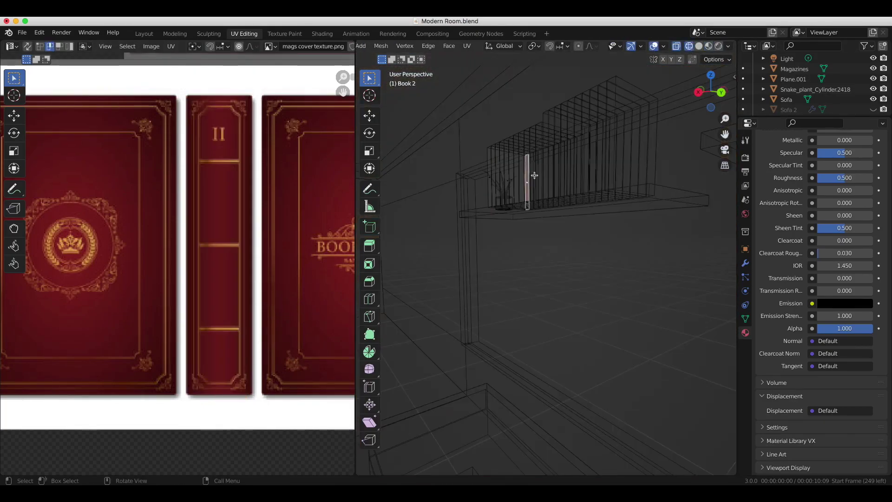
key(KP_7)
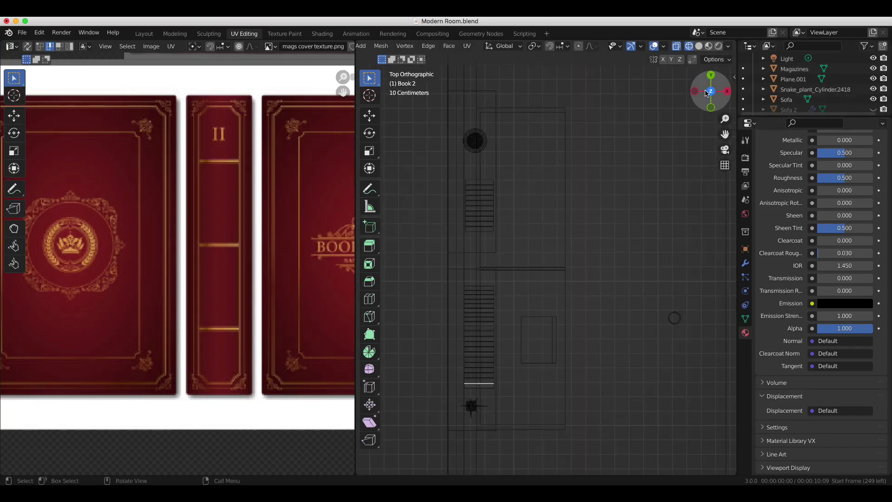
drag(711, 90, 642, 126)
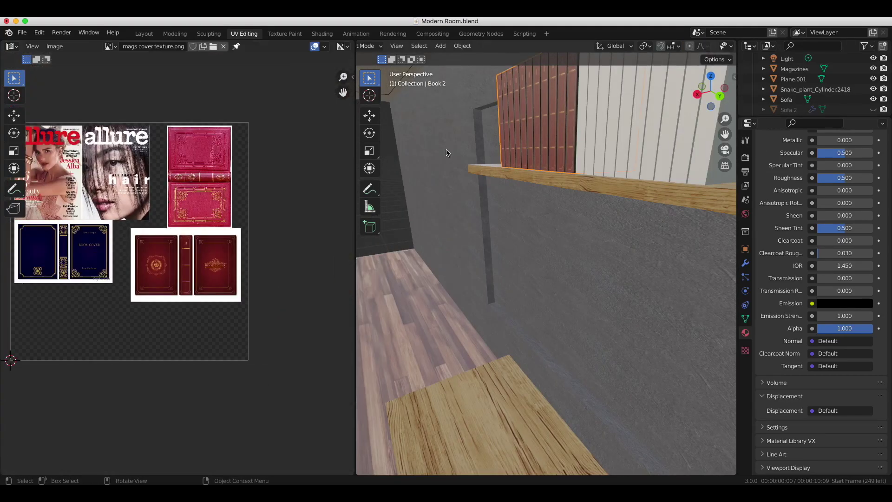
key(Tab)
key(g)
click(308, 299)
scroll(309, 299, up, 4)
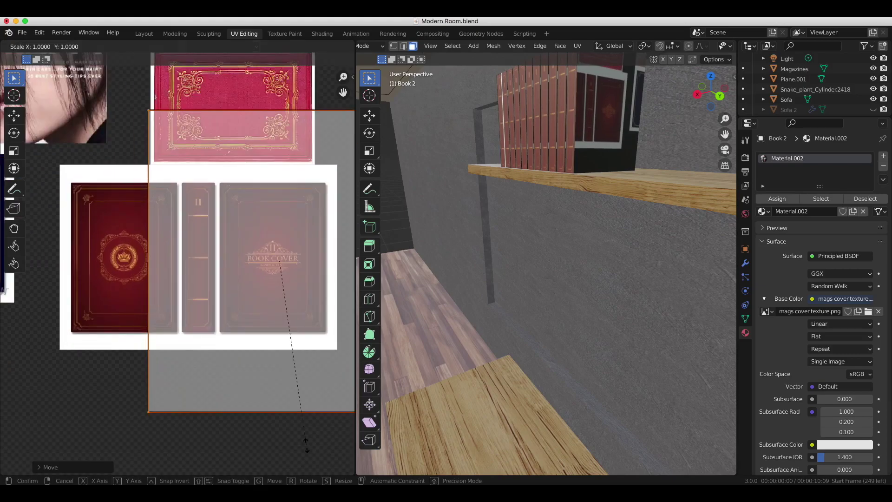
- Narrow and shift Book 2's island horizontally to fit the back cover
key(s)
key(s)
key(x)
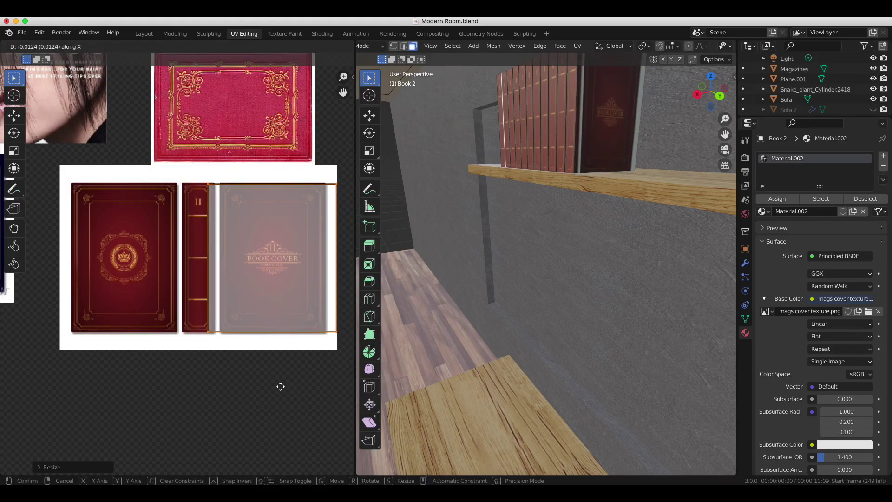
scroll(279, 371, up, 3)
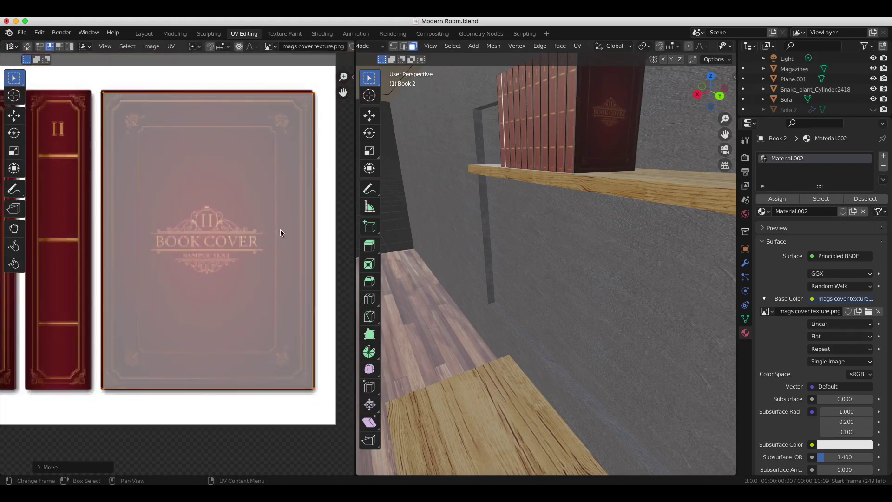
key(g)
key(x)
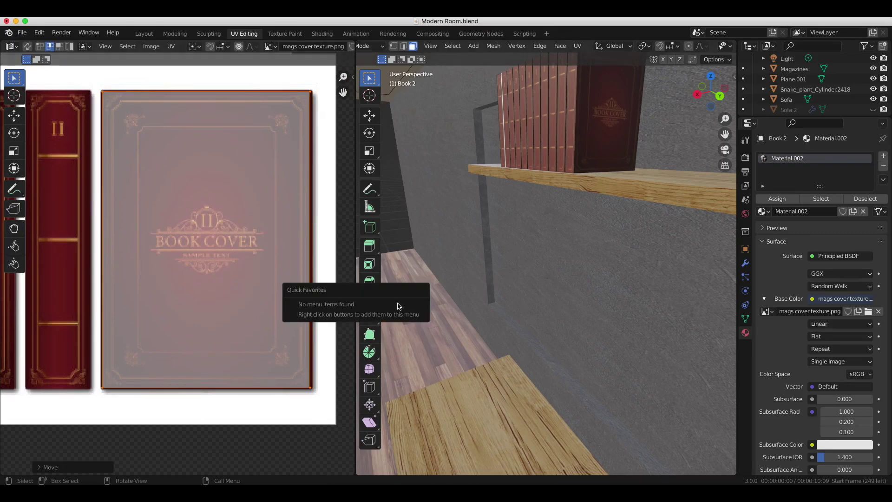
key(Tab)
scroll(458, 292, down, 3)
scroll(792, 90, up, 5)
- Assign the book cover material to Book 1 and unwrap its faces
click(789, 74)
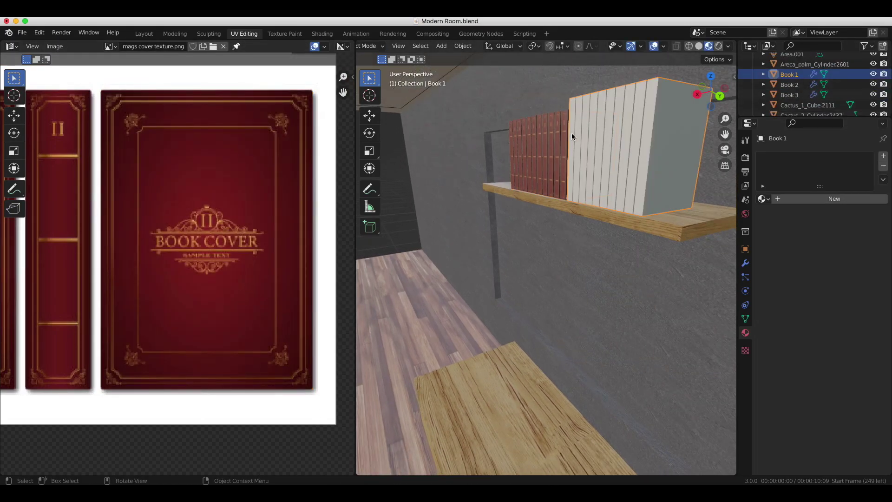
middle_drag(544, 279, 571, 265)
click(764, 198)
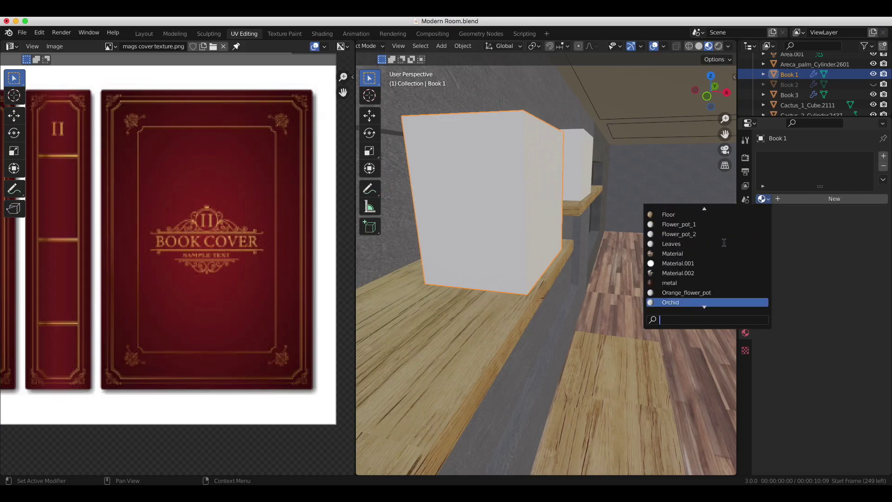
click(704, 273)
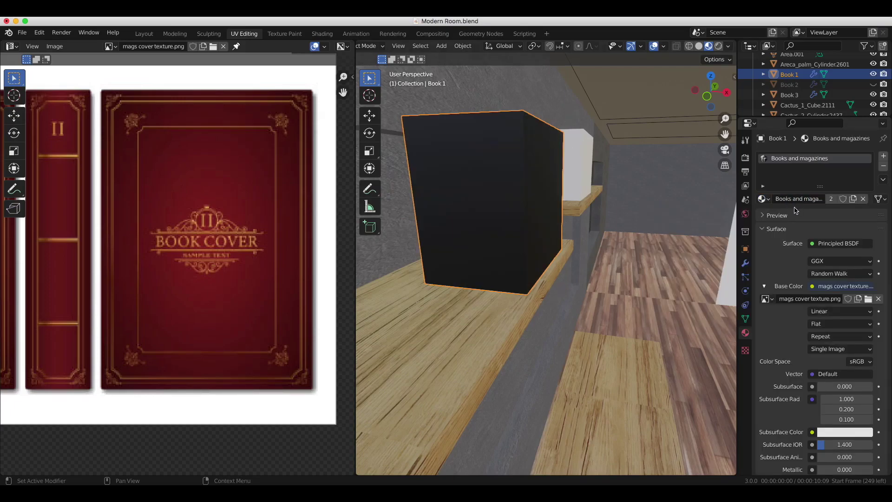
key(Tab)
scroll(546, 271, down, 3)
key(u)
- Move a selected Book 1 face's UVs onto the blue cover
middle_drag(265, 231, 303, 339)
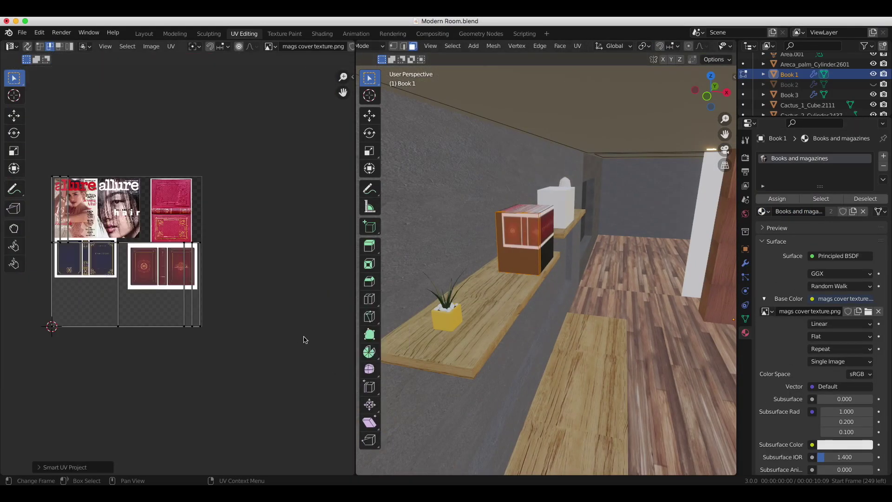
scroll(303, 340, up, 1)
click(522, 250)
scroll(137, 342, up, 1)
middle_drag(137, 342, 311, 367)
key(g)
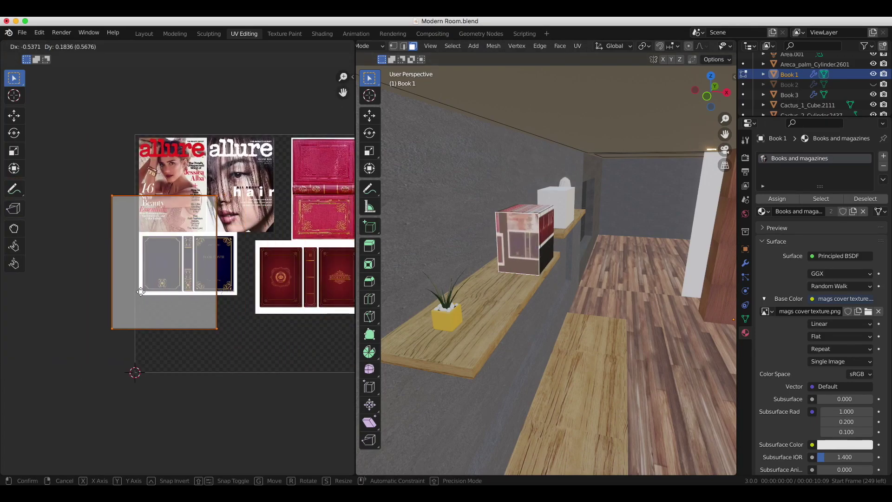
key(s)
click(185, 339)
scroll(157, 354, up, 4)
key(g)
key(x)
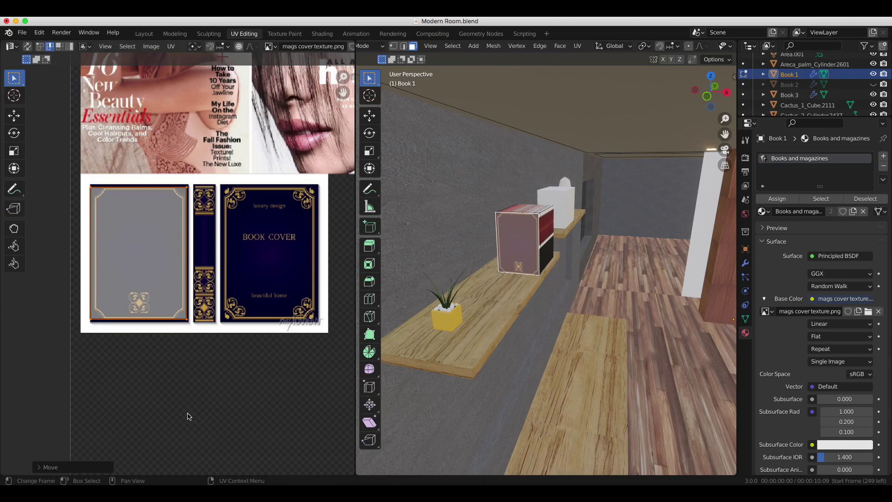
scroll(256, 234, up, 3)
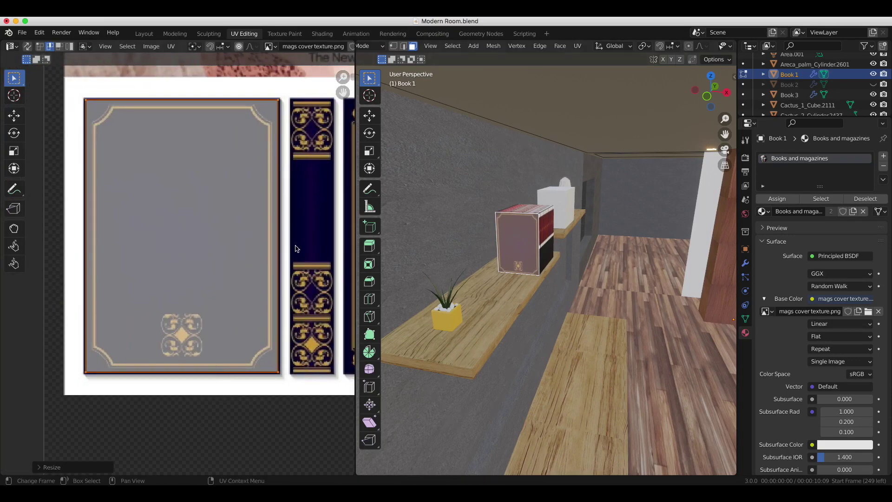
scroll(241, 356, down, 3)
- Resize the face's UVs and align them vertically with the dark blue cover
key(s)
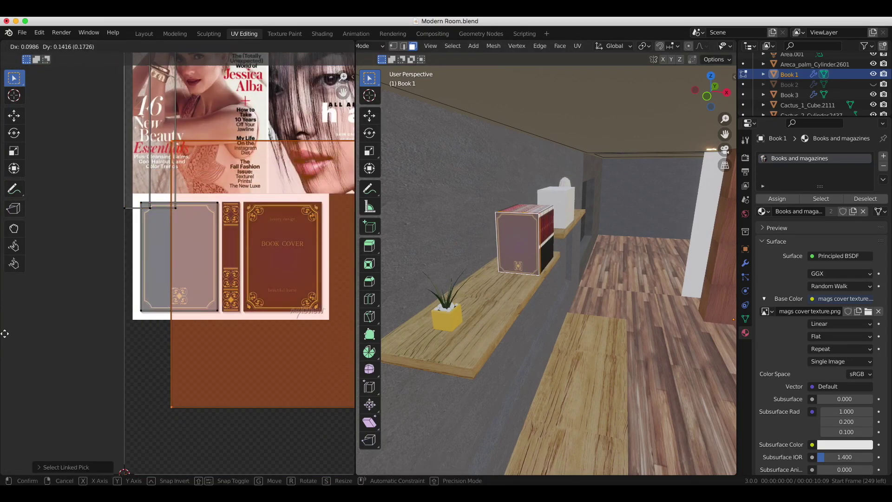
click(216, 358)
scroll(216, 359, up, 3)
scroll(217, 358, up, 2)
key(g)
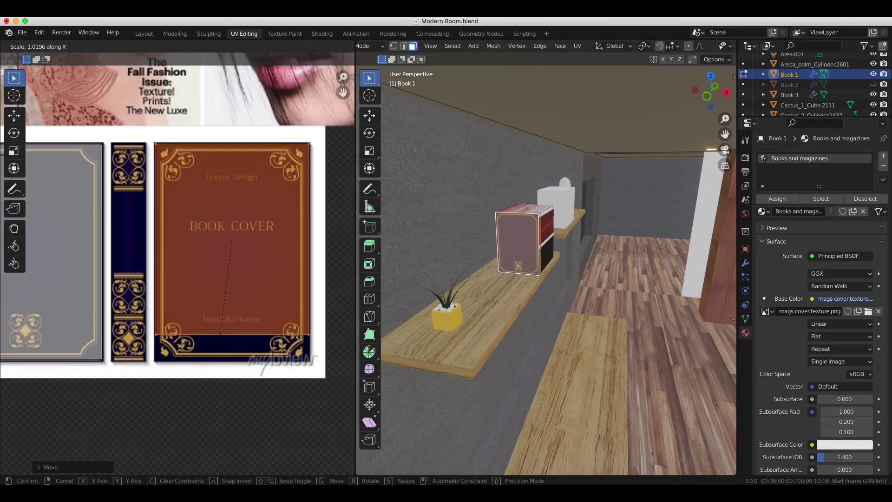
key(g)
key(y)
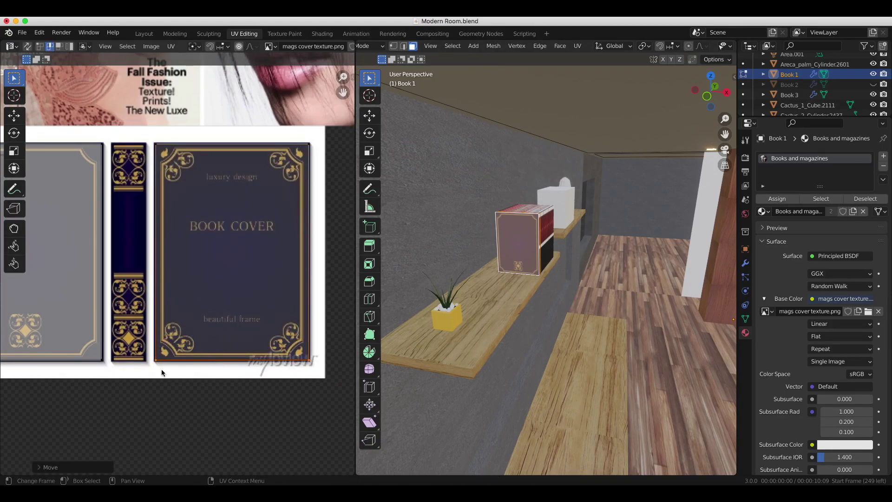
scroll(239, 275, down, 3)
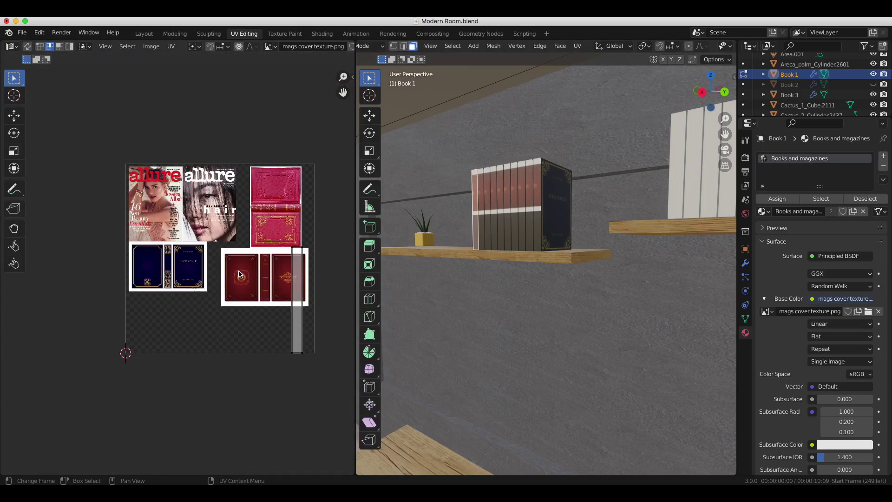
- Position Book 1's spine strip onto the blue spine
key(g)
click(111, 235)
scroll(111, 234, up, 6)
key(g)
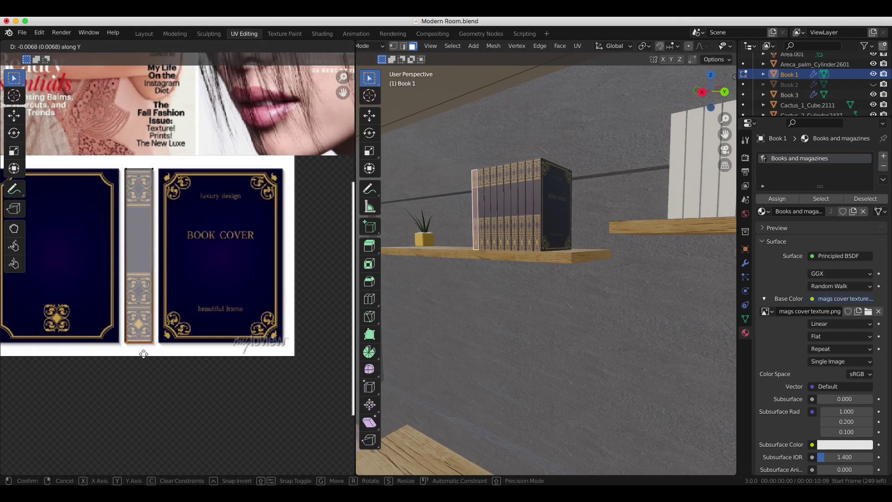
click(143, 354)
scroll(82, 292, up, 2)
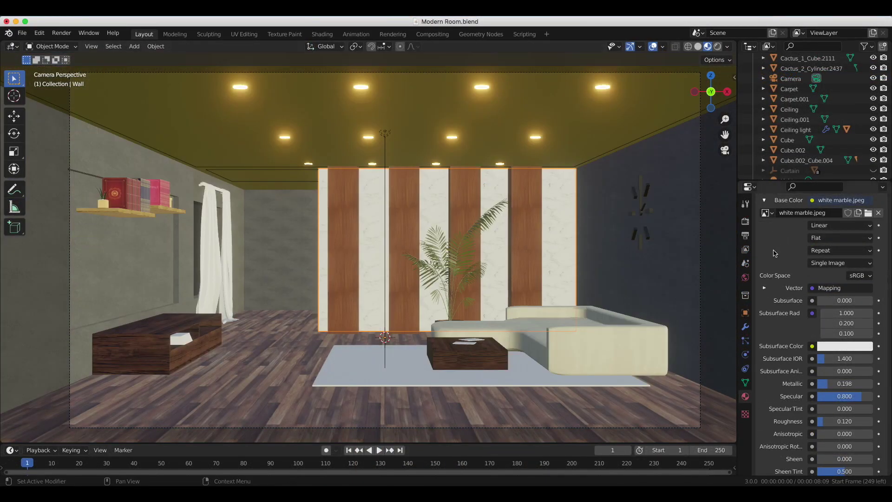
- Select the magazines on the coffee table while switching viewport shading
click(685, 47)
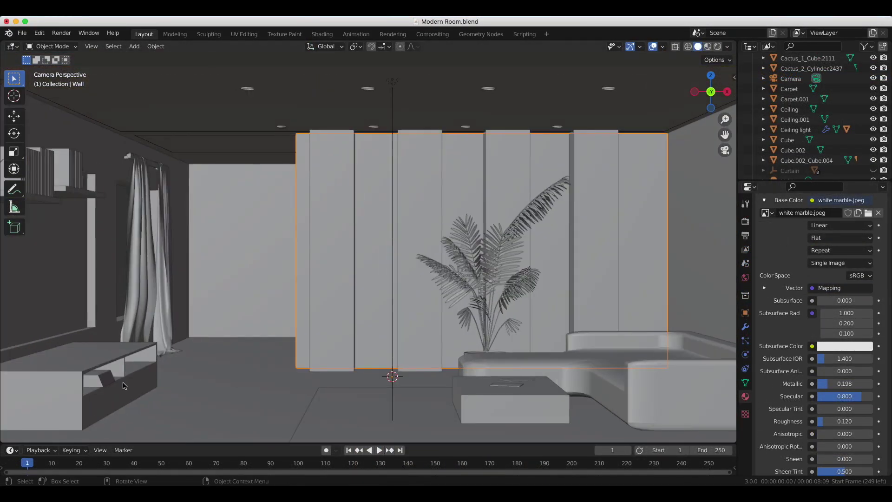
key(g)
key(x)
click(130, 390)
click(777, 264)
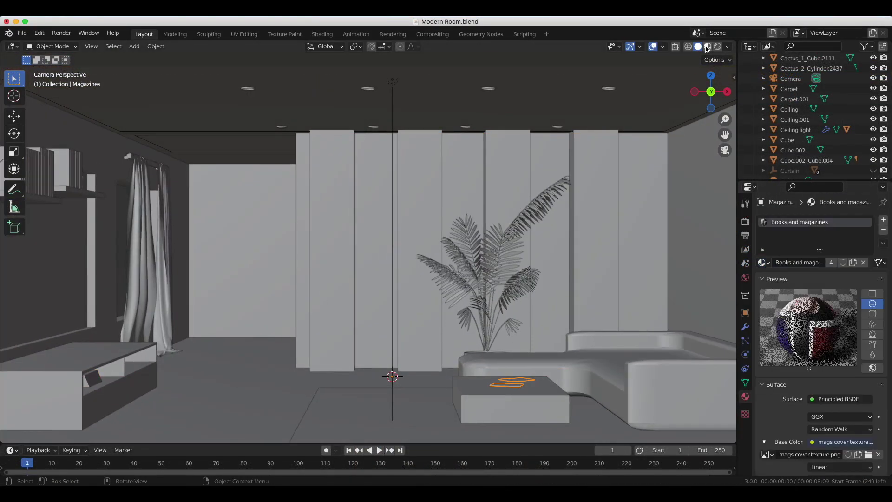
- Hide the ceiling and reselect the magazines on the table
click(707, 47)
middle_drag(419, 244, 436, 257)
click(436, 257)
key(h)
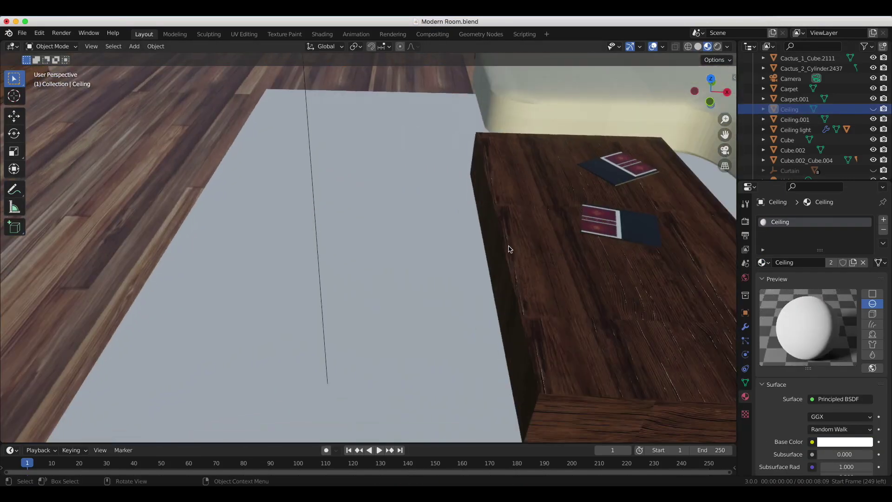
click(617, 220)
- Load the mags cover texture in UV Editing and move the first magazine's island onto the covers
click(244, 34)
click(270, 47)
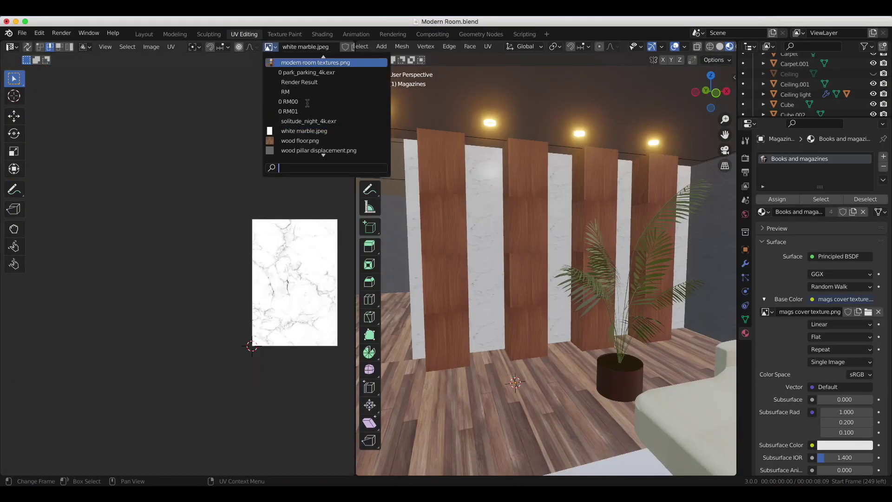
click(311, 92)
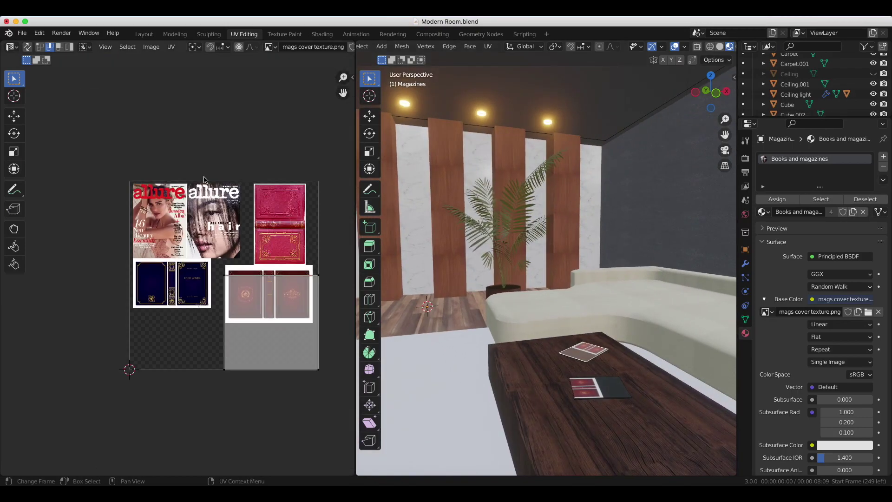
key(g)
click(185, 321)
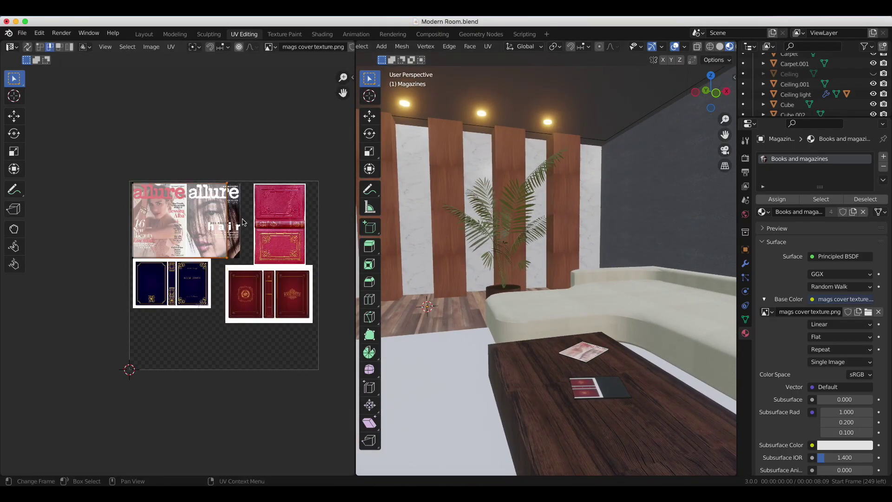
scroll(202, 216, up, 4)
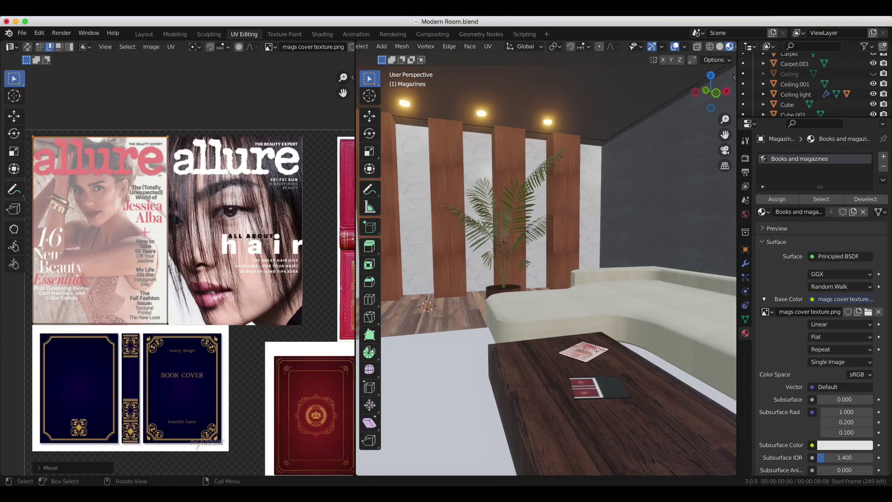
scroll(704, 97, up, 5)
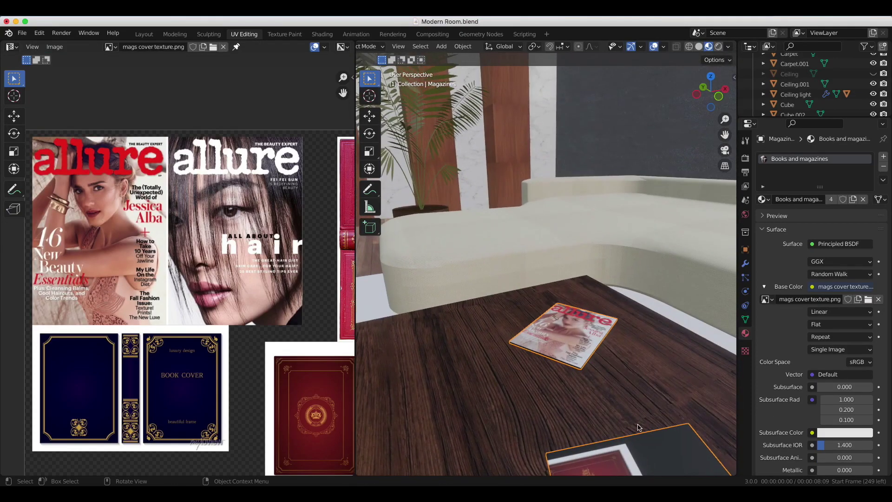
text(r180)
- Enlarge the second magazine's UV island and place it on the allure covers
middle_drag(595, 451, 363, 392)
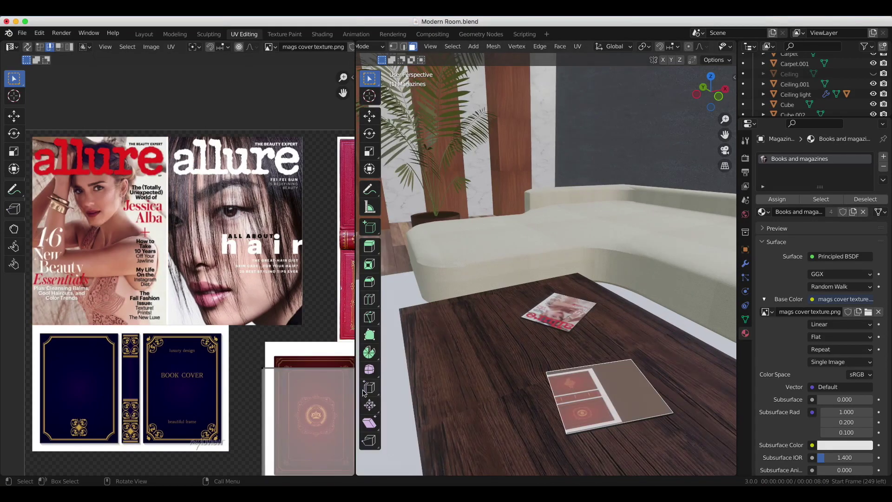
key(s)
key(Return)
key(g)
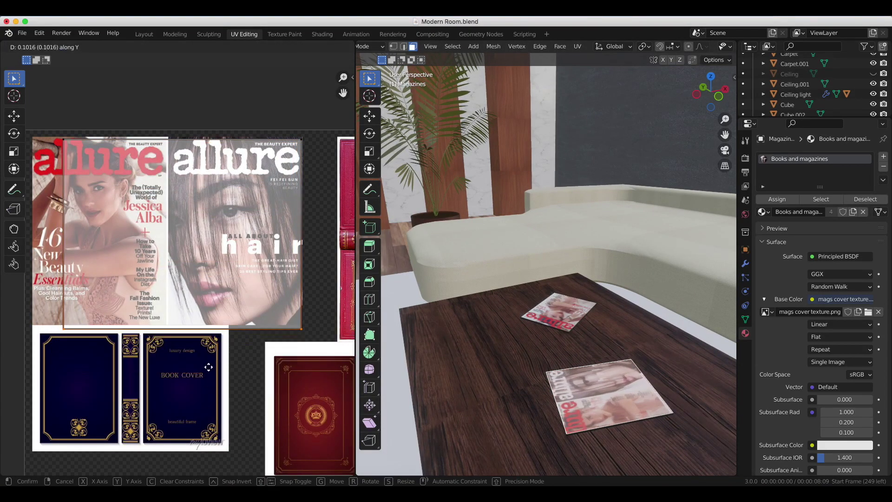
click(205, 366)
key(g)
click(221, 365)
scroll(221, 365, up, 2)
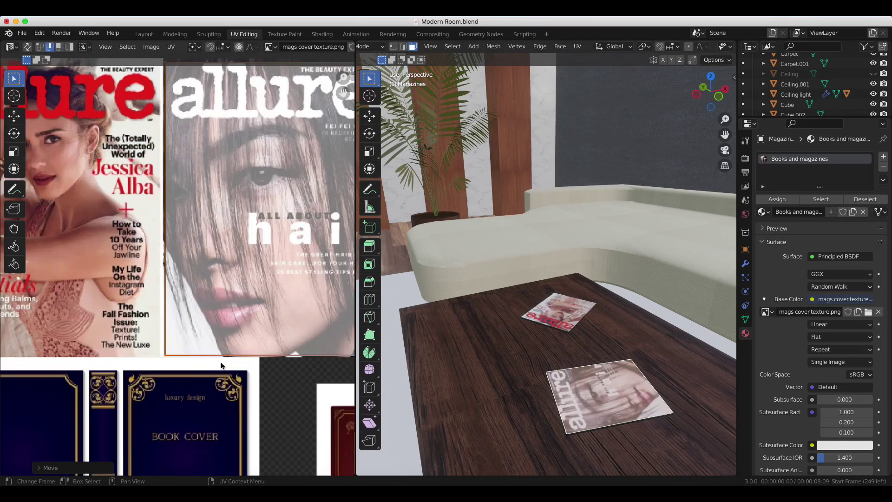
click(276, 364)
scroll(238, 333, down, 2)
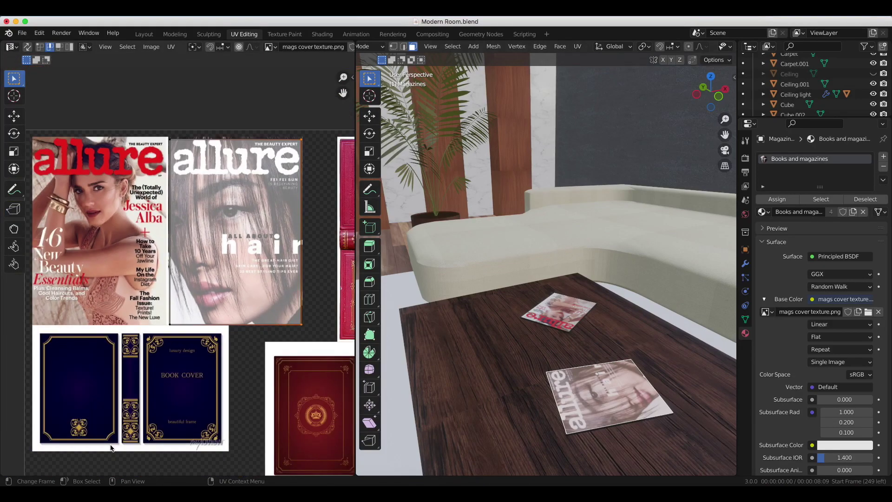
scroll(233, 244, up, 1)
click(192, 247)
scroll(49, 340, down, 5)
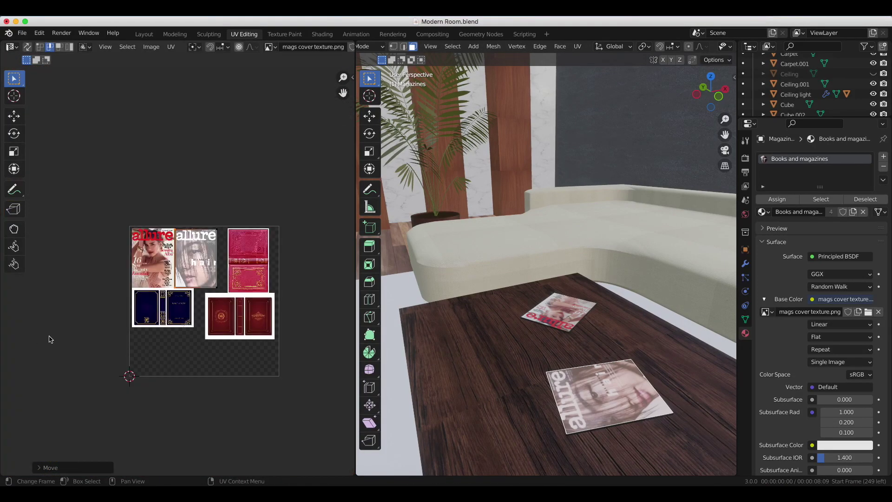
- Select the whole magazine mesh in a wireframe top view and enable the move and rotate gizmos
key(KP_7)
key(ctrl+l)
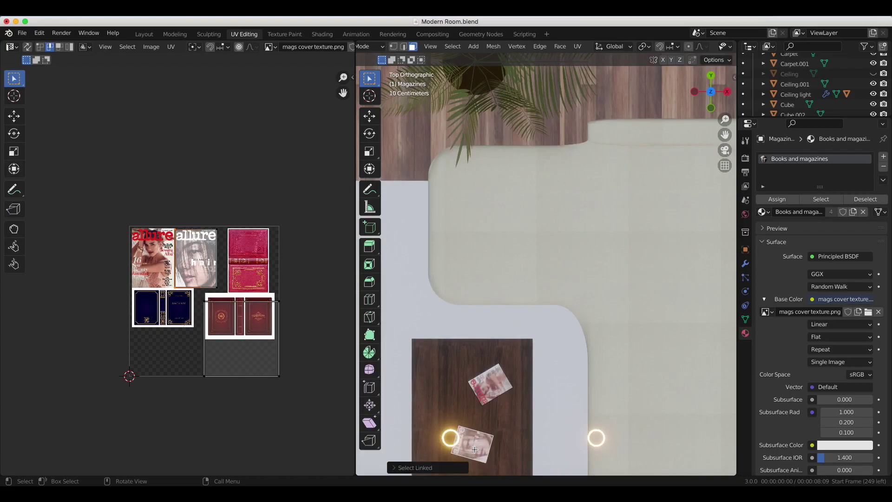
drag(705, 98, 714, 50)
click(688, 46)
key(KP_7)
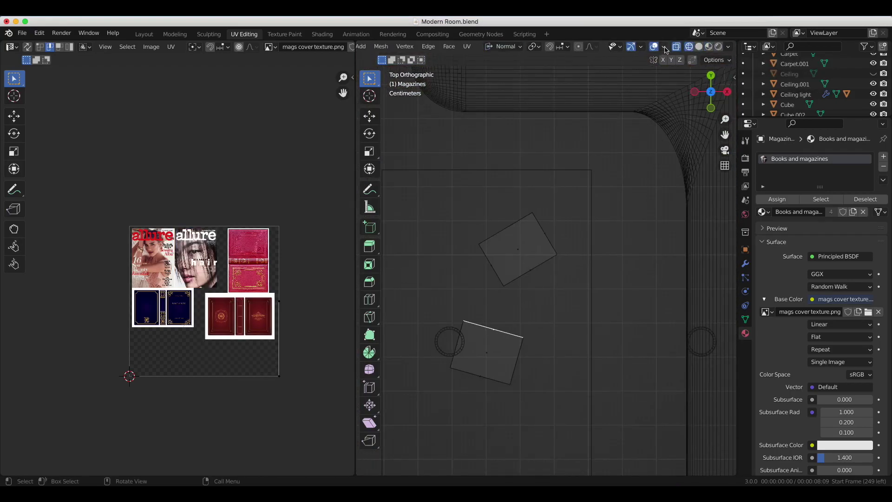
click(640, 46)
click(613, 145)
click(640, 46)
click(614, 154)
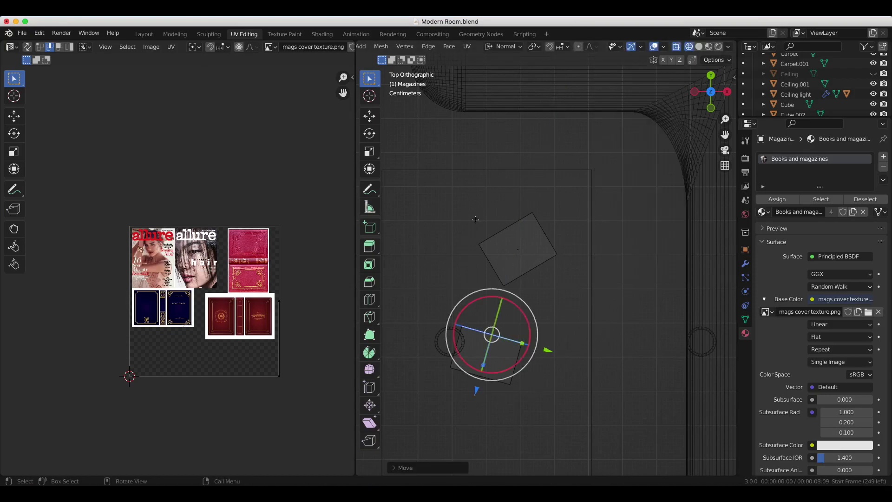
- Check the textured magazines in Material Preview from above in object mode
key(Tab)
key(shift+z)
middle_drag(483, 187, 495, 248)
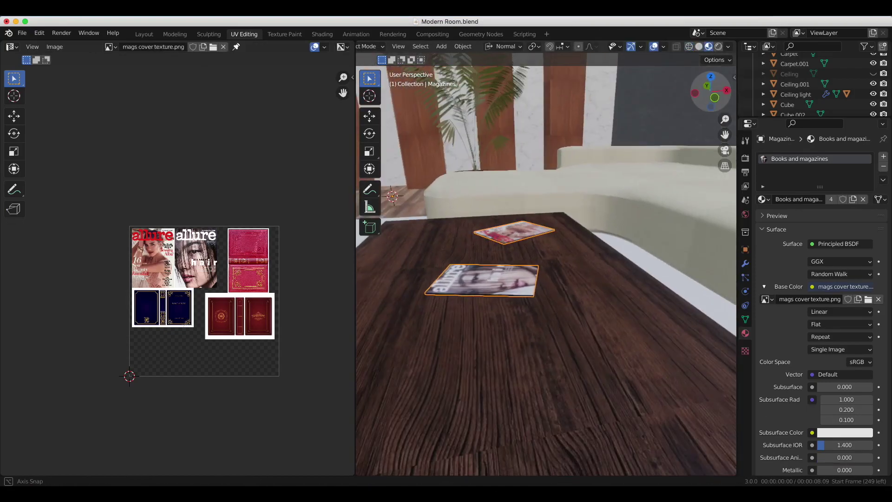
key(KP_7)
scroll(495, 249, down, 3)
scroll(652, 151, up, 5)
- Select the ceiling light in solid top view and rename its material
click(541, 313)
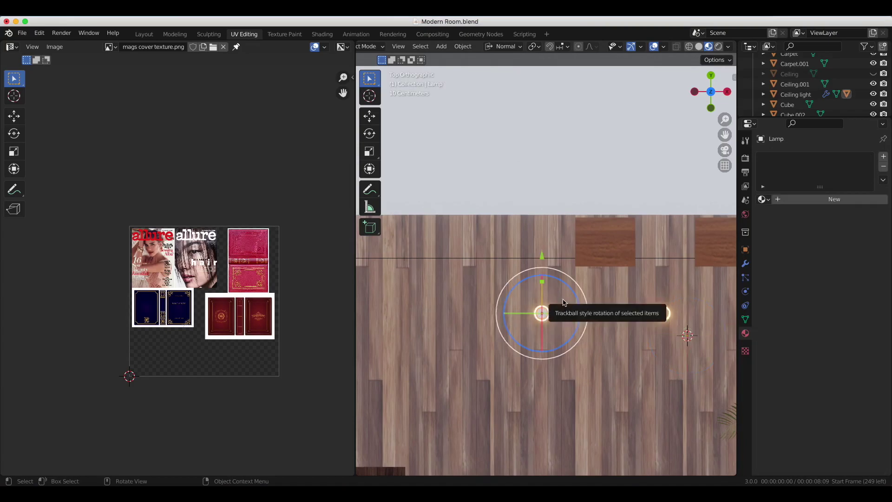
scroll(799, 109, up, 2)
click(143, 34)
click(698, 46)
key(KP_7)
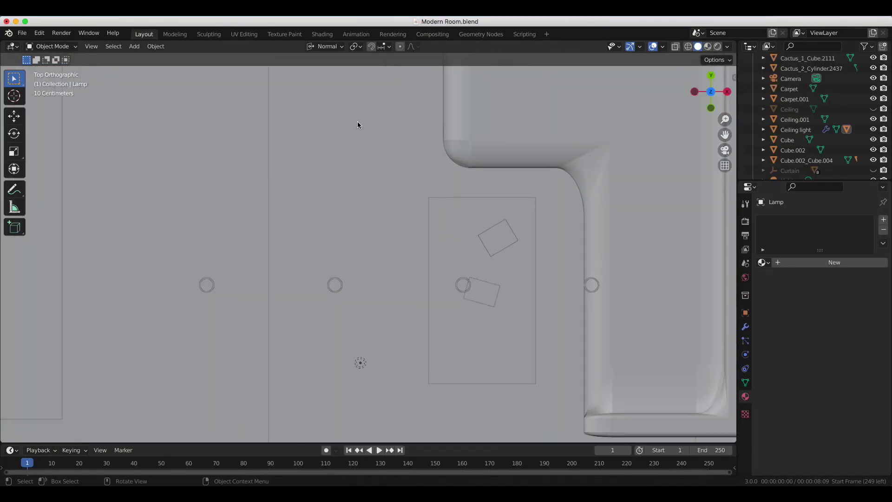
scroll(357, 121, down, 3)
scroll(253, 158, up, 5)
scroll(495, 111, up, 5)
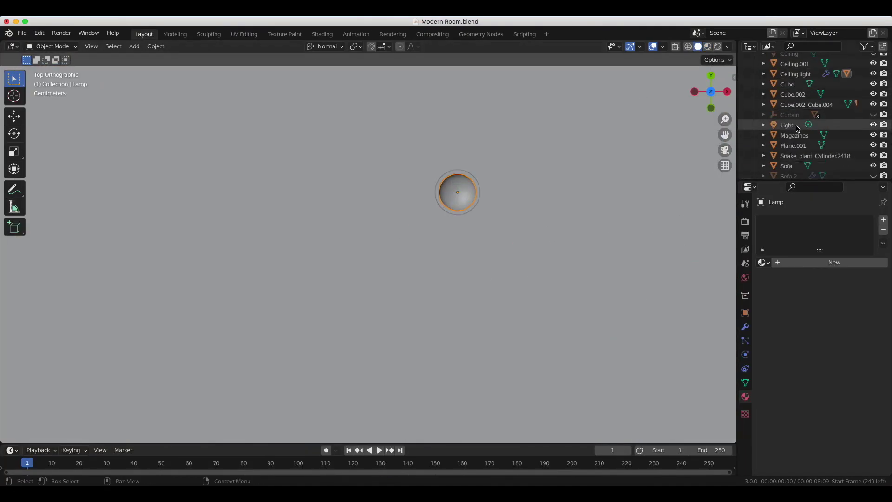
scroll(795, 117, up, 5)
scroll(795, 117, down, 3)
click(764, 262)
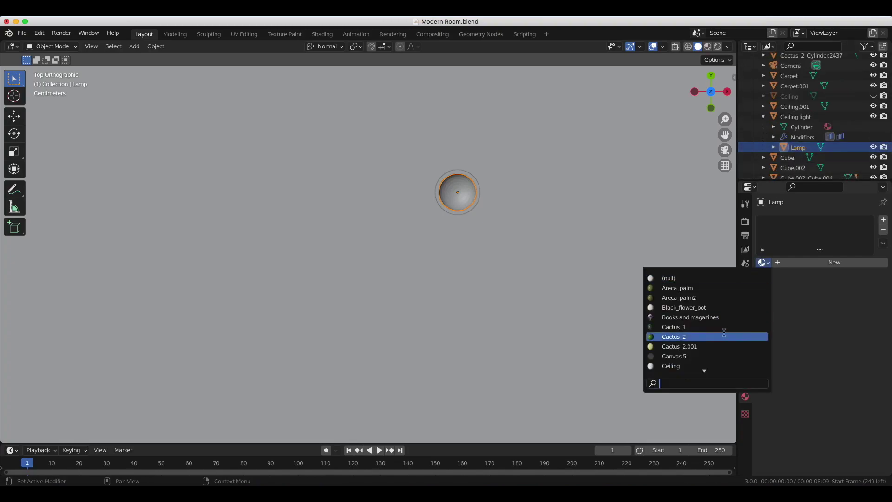
click(795, 117)
double_click(796, 263)
text(Light Ceiling)
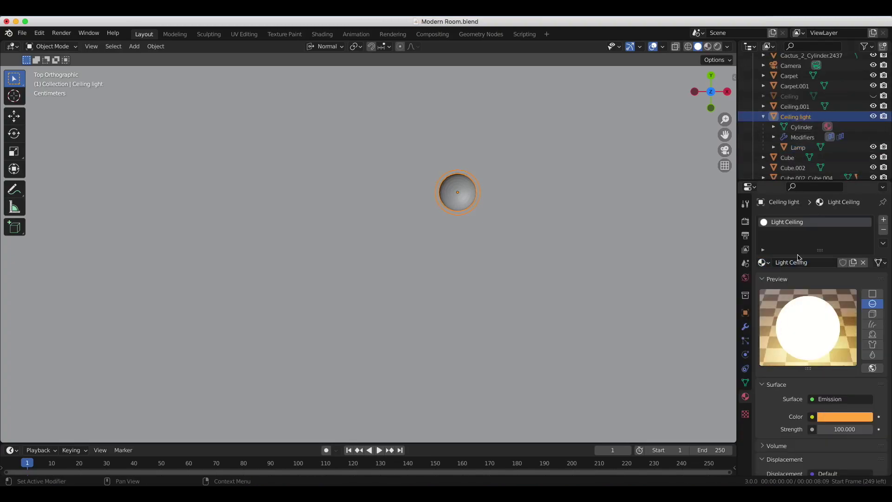
- Give the lamp the Light Ceiling material and join it into the ceiling light
click(798, 147)
click(764, 263)
click(697, 345)
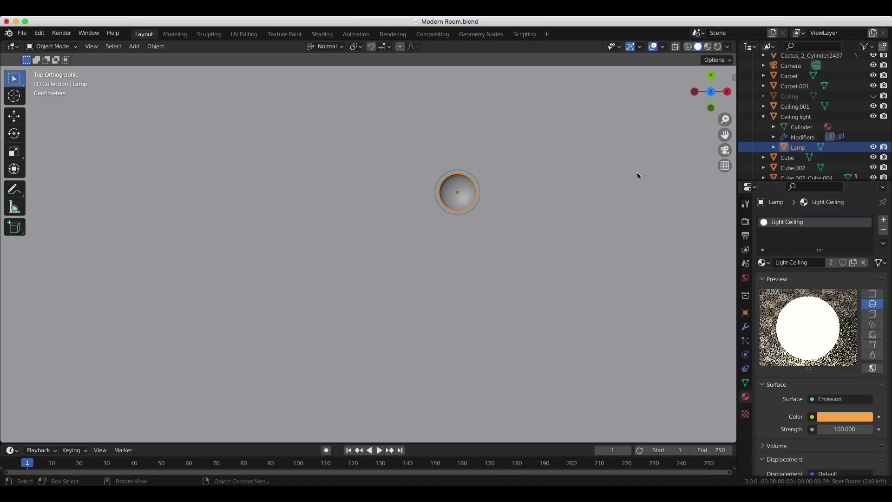
click(745, 328)
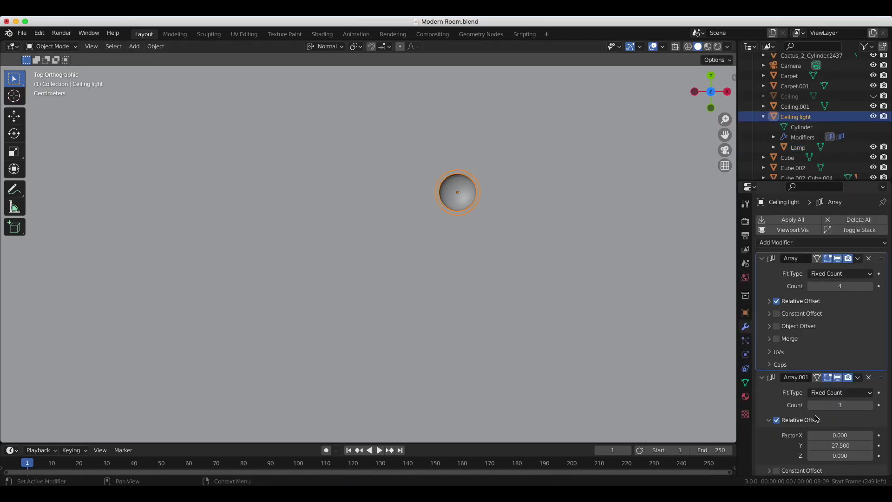
click(476, 181)
key(ctrl+j)
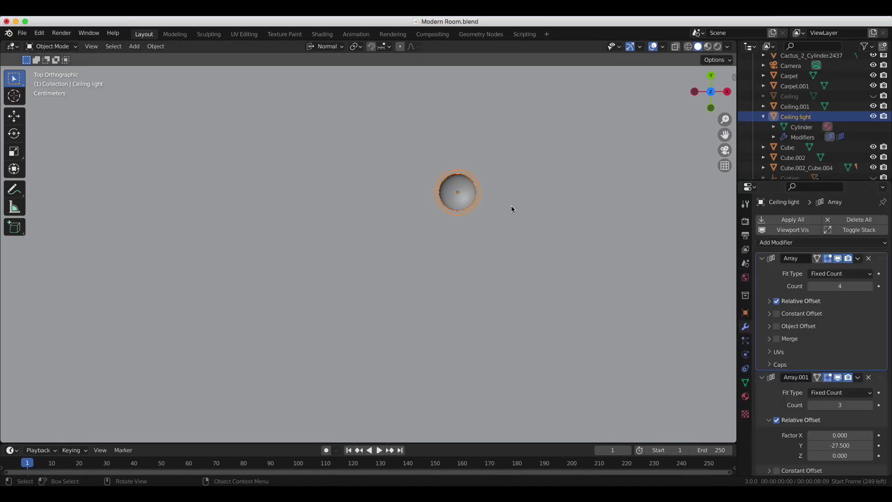
click(497, 166)
key(Tab)
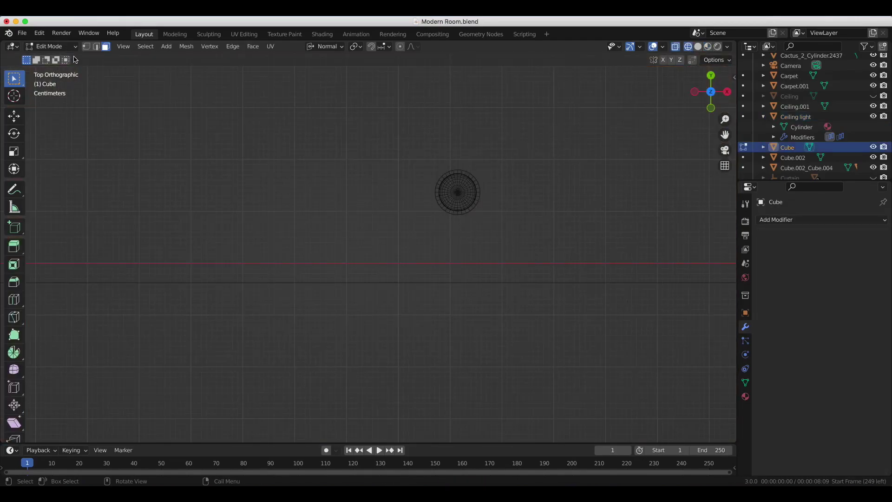
- Make the ceiling light's shader Glossy BSDF and shift its colour from orange to yellow
middle_drag(75, 59, 494, 134)
key(alt+q)
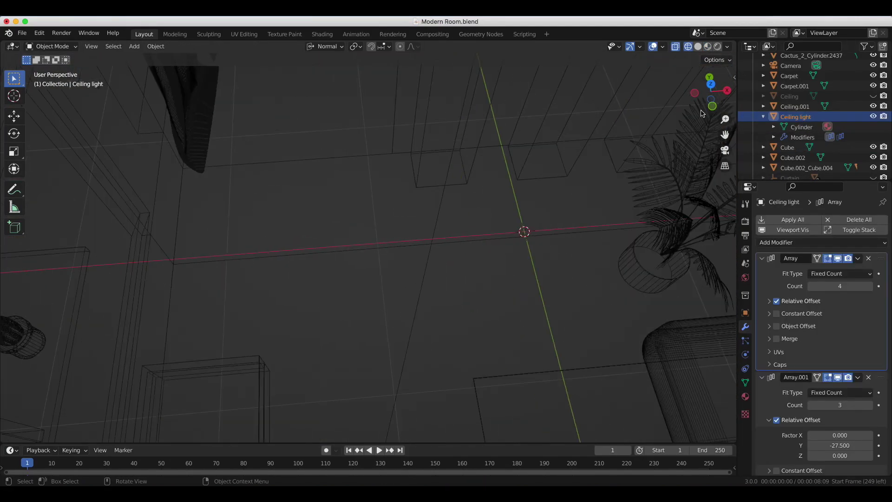
scroll(547, 220, up, 4)
click(745, 396)
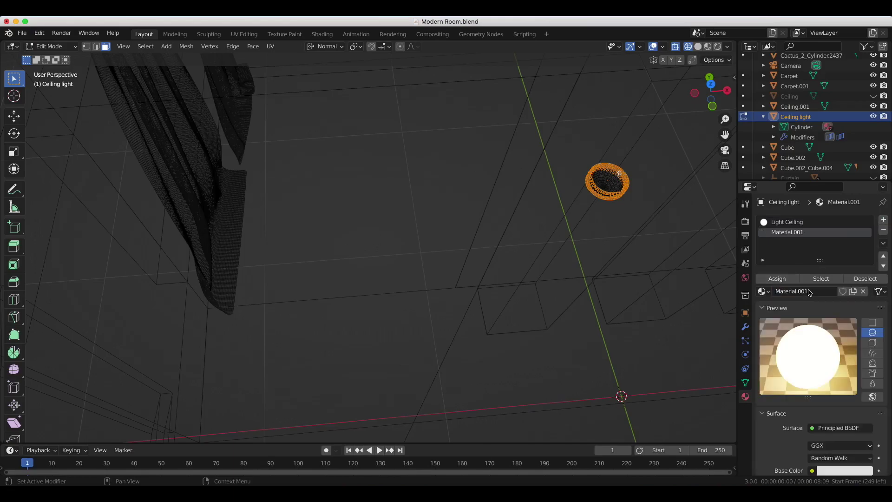
scroll(819, 445, down, 4)
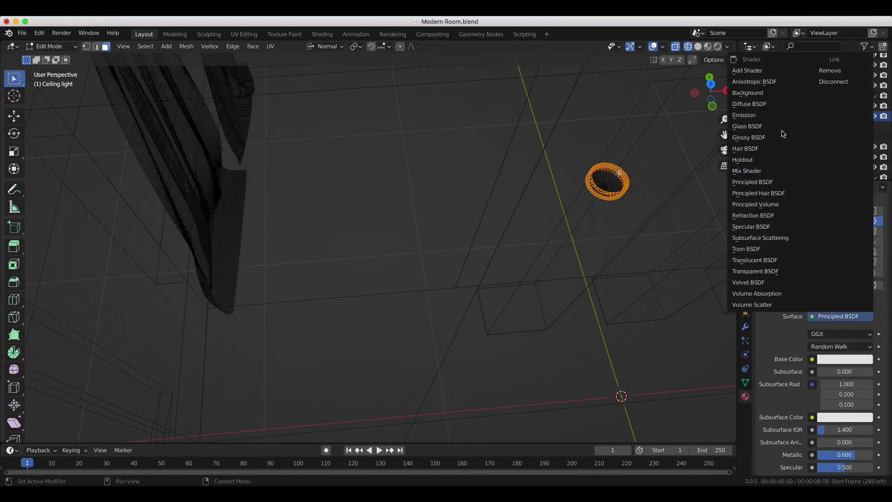
click(781, 137)
click(835, 347)
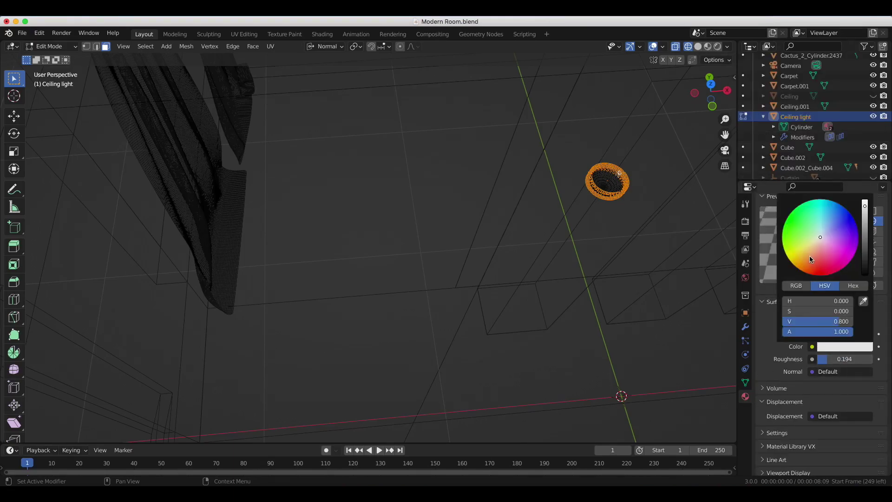
drag(796, 268, 791, 262)
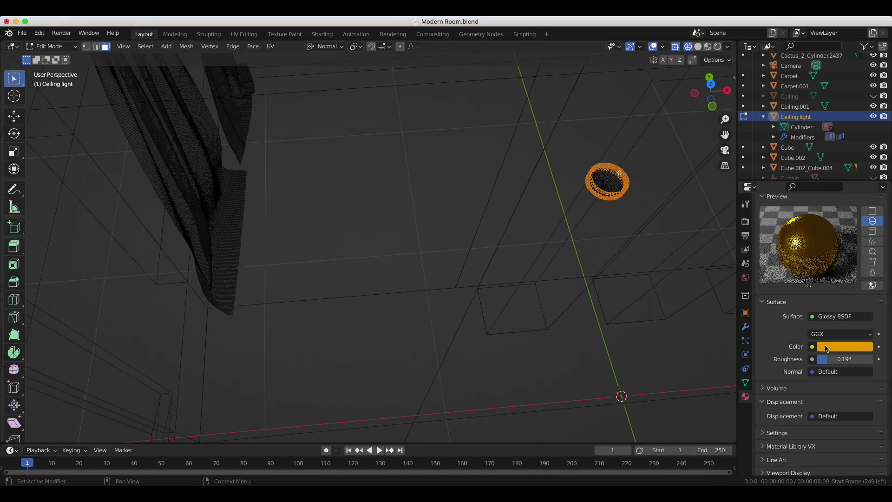
- Return to Object Mode and view the room through the camera in Rendered shading
key(Tab)
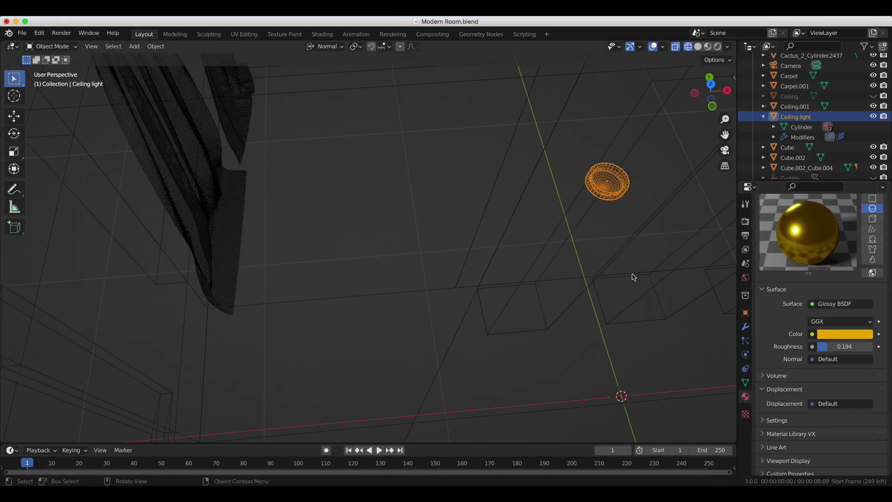
key(shift+z)
key(alt+z)
key(z)
key(2)
key(KP_0)
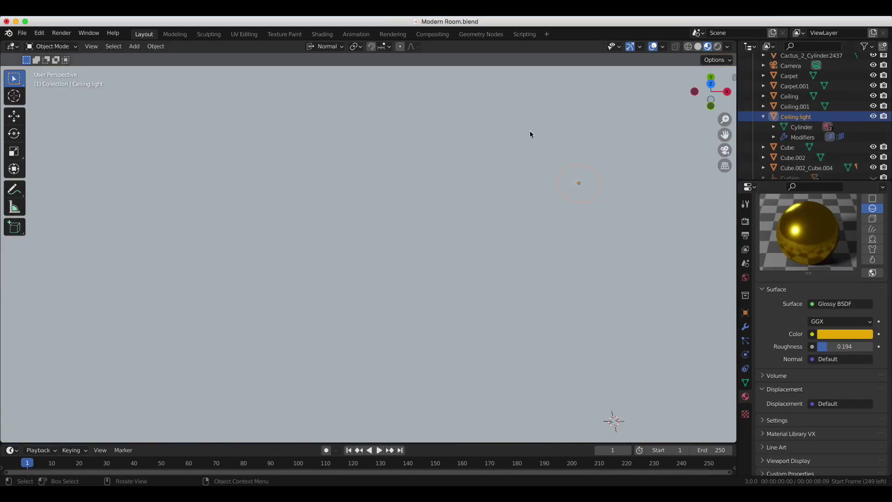
key(z)
key(6)
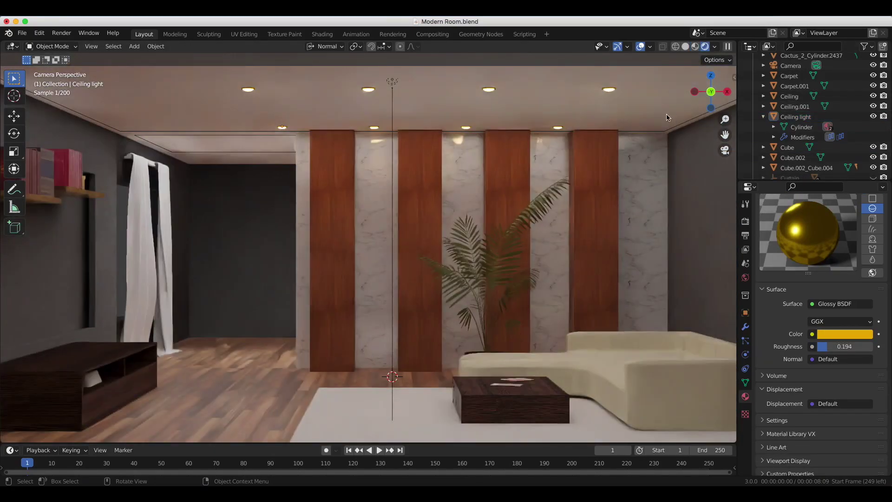
scroll(302, 288, down, 2)
scroll(302, 288, down, 2)
- Move and scale the new snake plant in top and camera views, cancelling a sideways slide
click(697, 47)
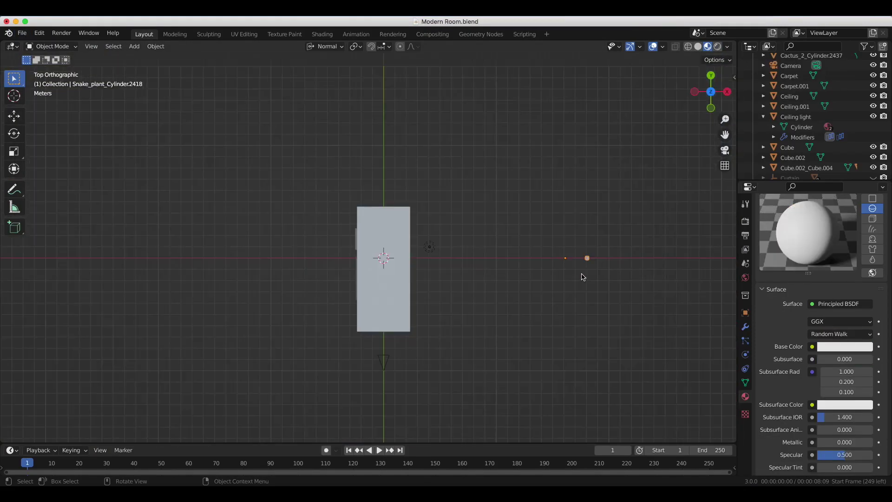
key(g)
key(y)
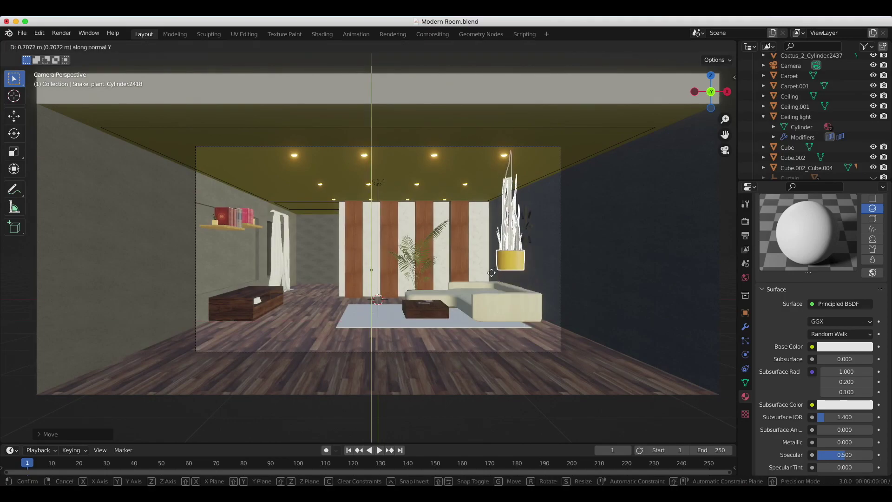
key(KP_7)
key(s)
key(KP_0)
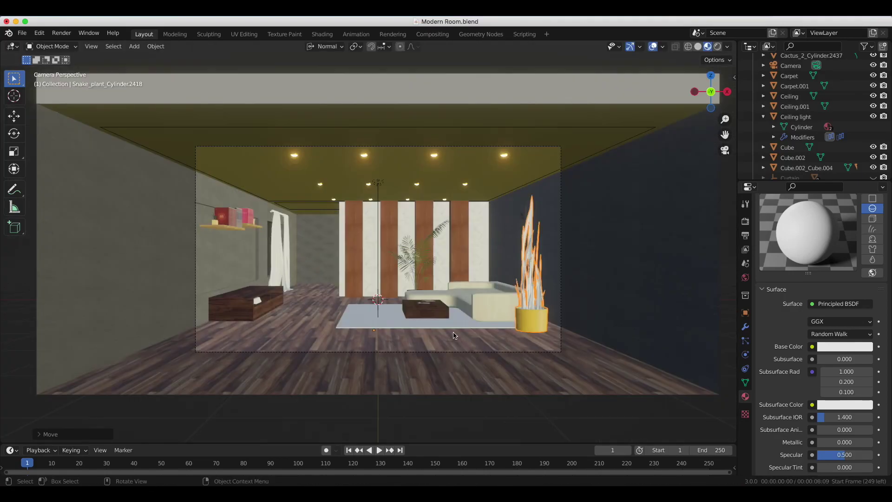
key(g)
key(x)
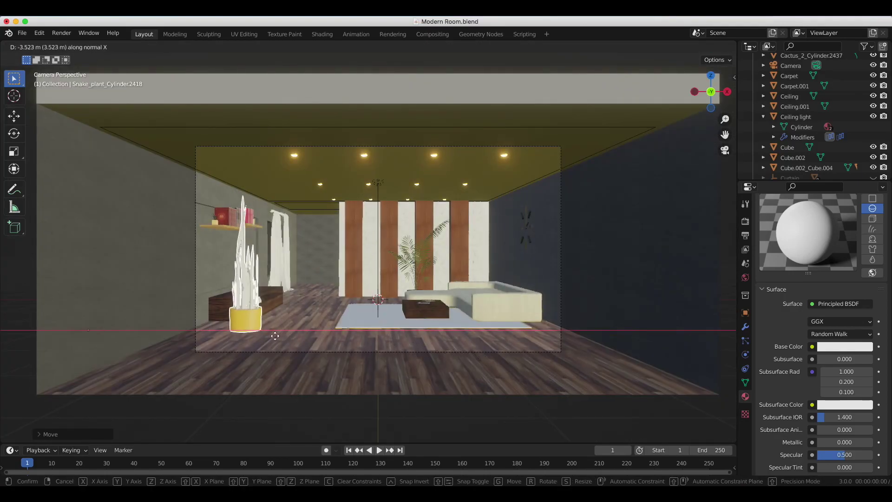
key(Escape)
- Adjust the brightness of the Snake_plant material's green leaf colour
key(Tab)
scroll(576, 271, up, 3)
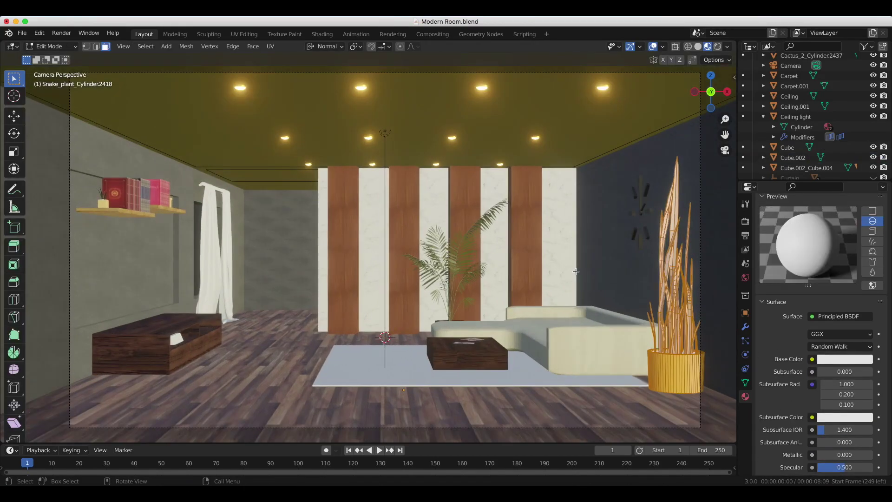
scroll(756, 260, up, 5)
click(764, 272)
click(794, 318)
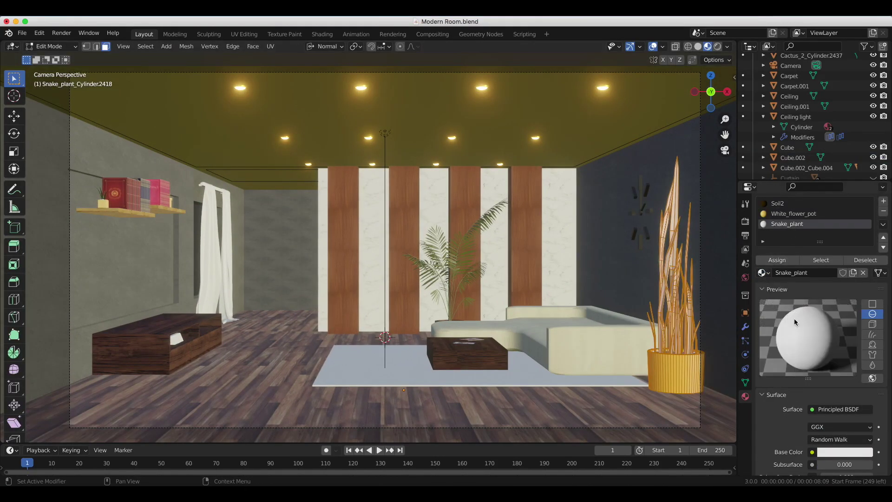
click(845, 451)
drag(864, 311, 866, 368)
click(718, 46)
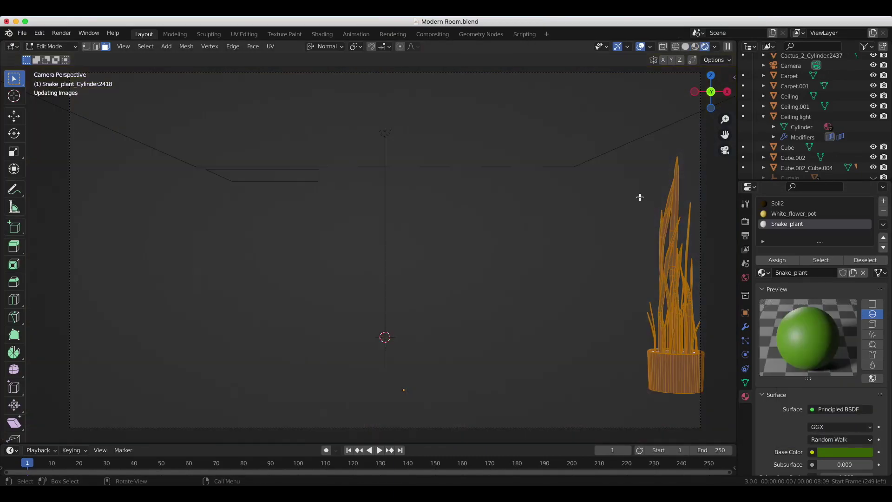
key(Tab)
- Shrink the snake plant and move it right into the corner
click(672, 381)
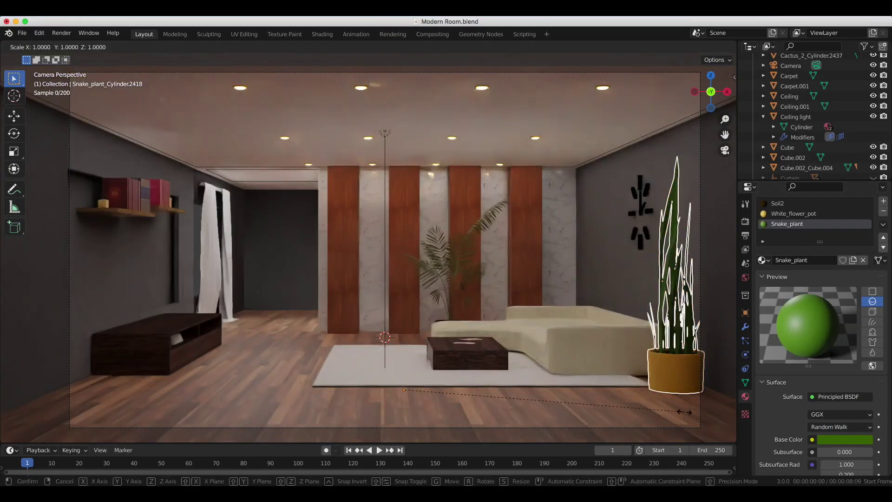
key(s)
click(649, 400)
key(g)
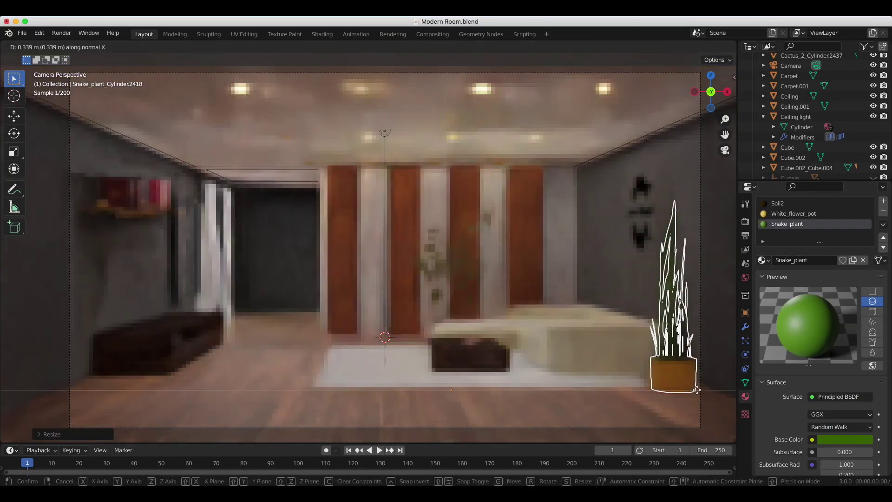
click(477, 403)
- Rotate the plant's leaves in top wireframe view, then return to rendered camera view
key(KP_7)
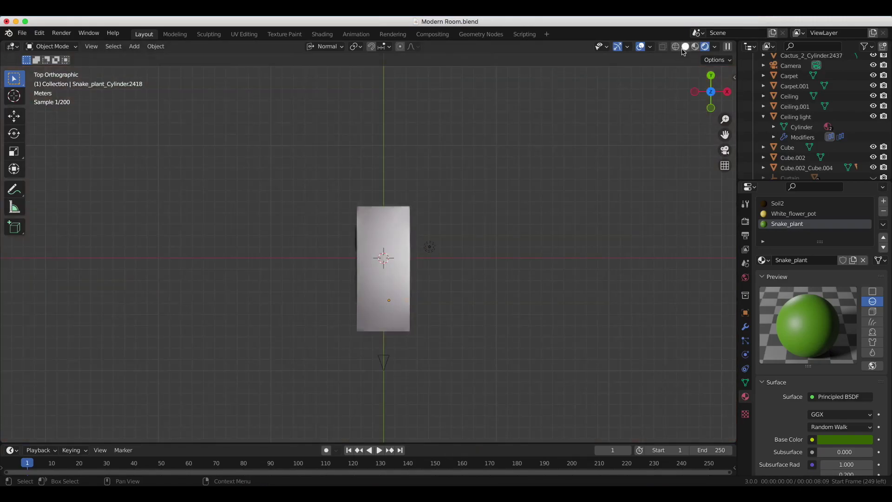
key(shift+z)
key(Home)
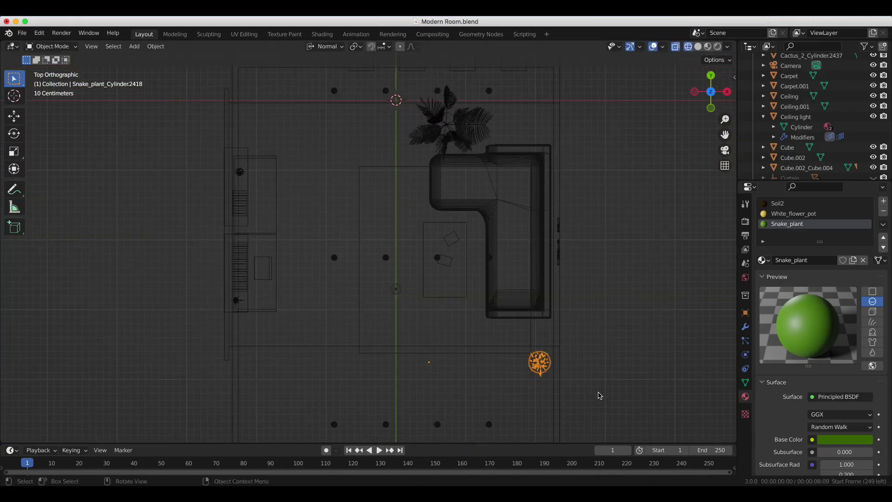
key(Tab)
key(r)
click(583, 382)
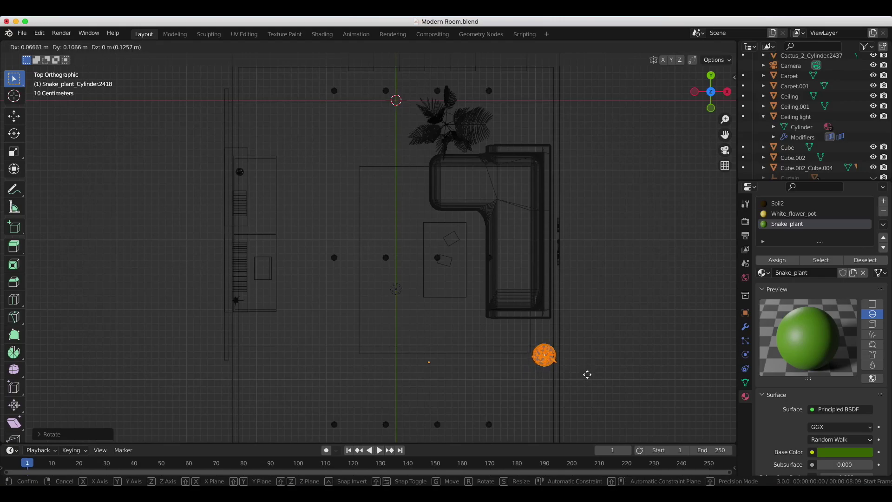
key(Escape)
key(Tab)
key(KP_0)
key(shift+z)
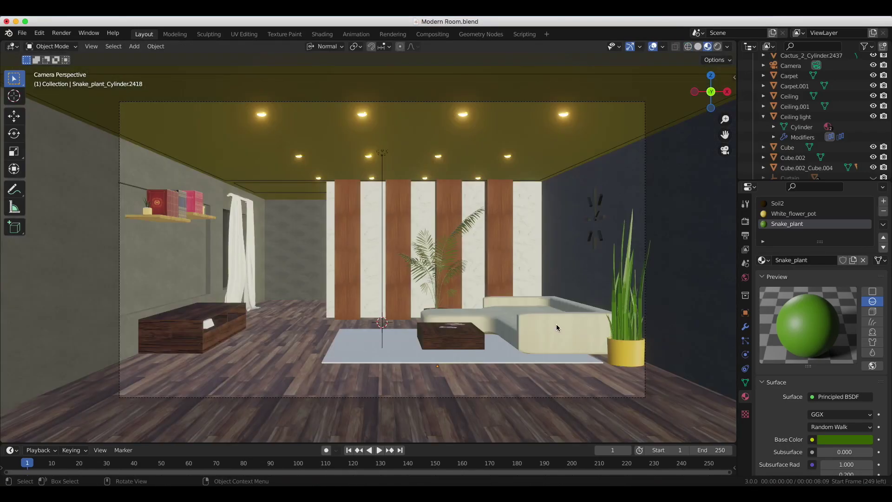
- Nudge the snake plant slightly left, then import the TV model
key(g)
click(399, 337)
click(22, 33)
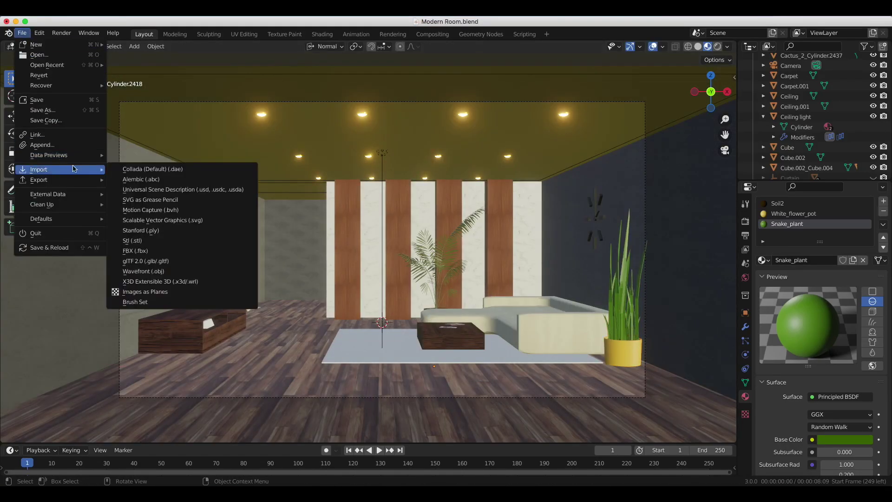
click(160, 299)
scroll(427, 279, down, 3)
double_click(344, 355)
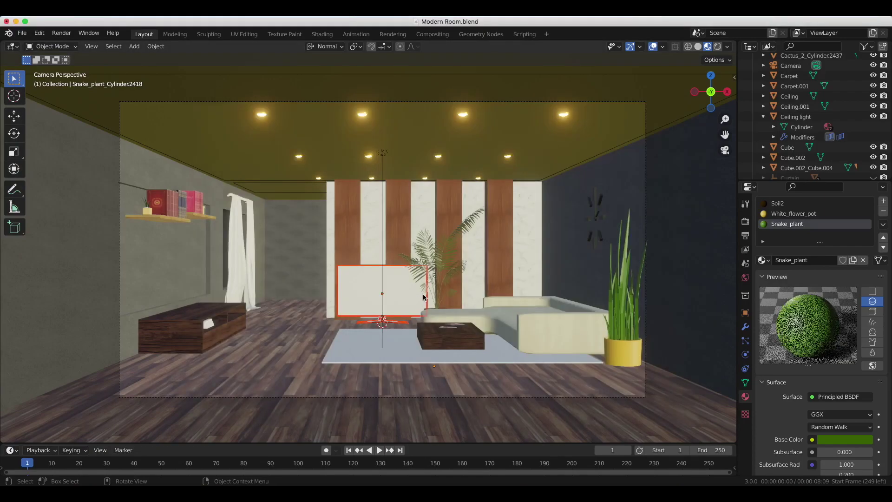
- Raise the imported TV to cabinet height using top and front views
click(688, 46)
key(KP_7)
key(g)
key(KP_1)
key(g)
key(z)
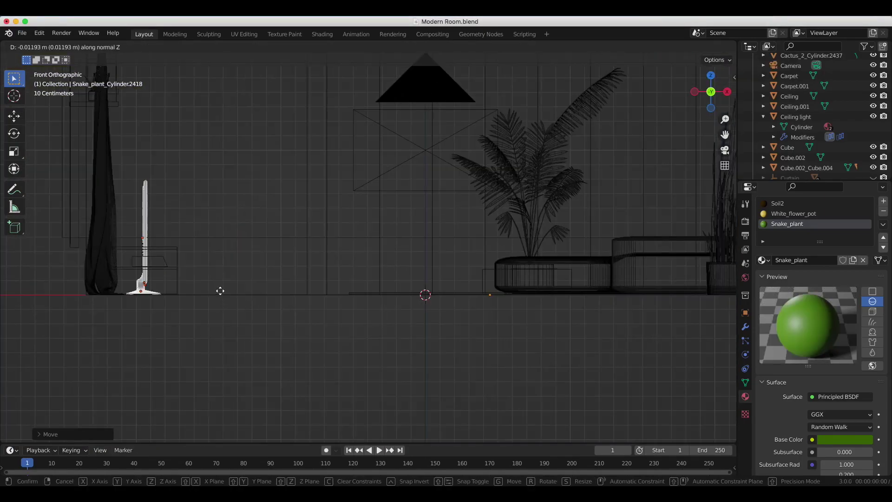
click(220, 228)
- Slide the TV front to back onto the low wooden cabinet
middle_drag(220, 228, 523, 224)
scroll(588, 215, up, 5)
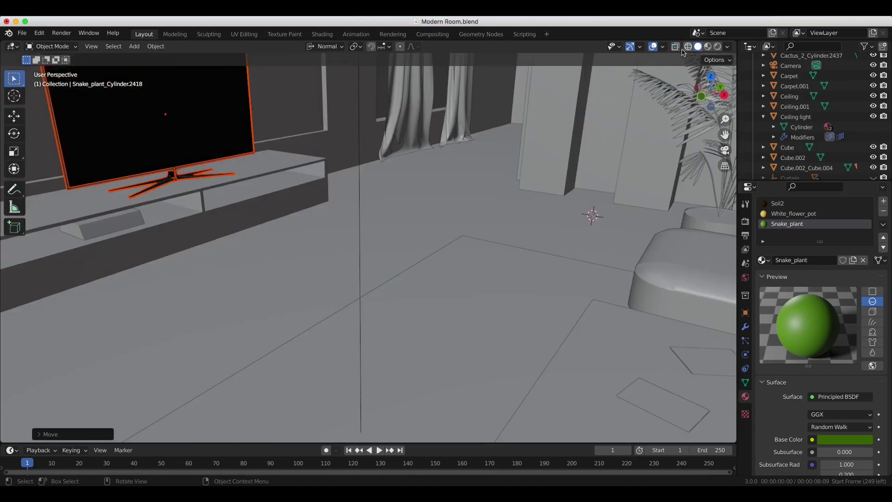
middle_drag(587, 215, 638, 167)
key(g)
key(y)
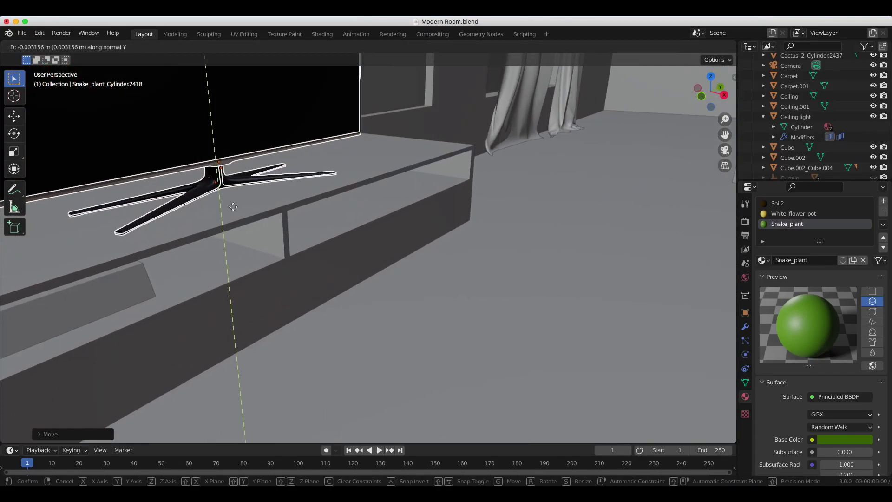
click(504, 216)
scroll(504, 215, down, 4)
- Select all faces of the TV screen in Edit Mode
middle_drag(504, 216, 384, 176)
click(384, 176)
key(Tab)
key(c)
drag(259, 149, 386, 156)
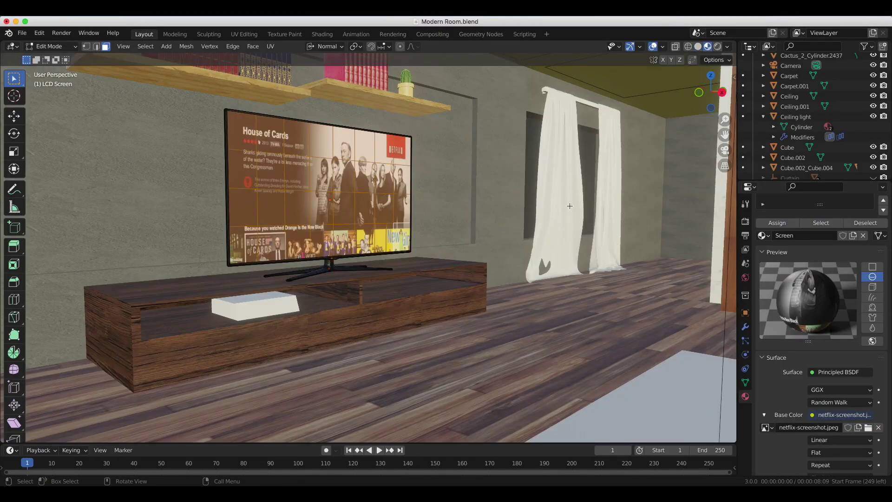
- Make the screen an Emission material using the netflix-screenshot.jpeg image texture
click(835, 372)
click(746, 171)
click(836, 389)
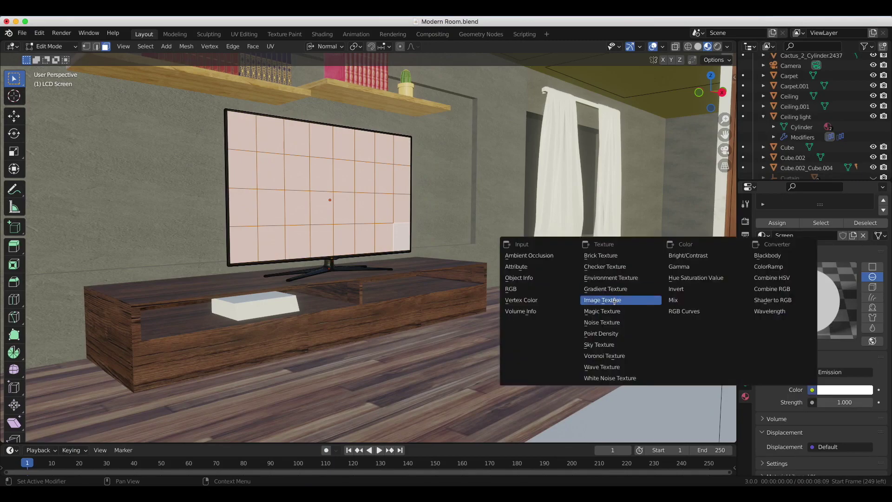
click(607, 293)
click(767, 403)
click(695, 347)
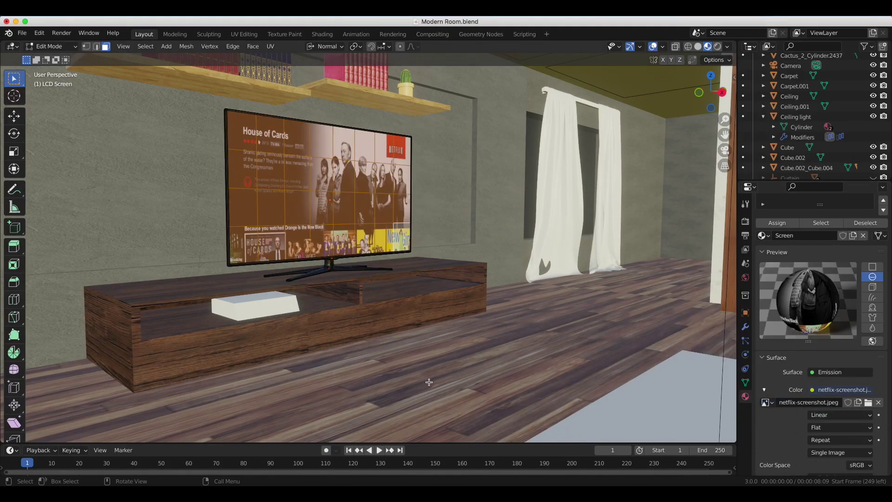
- Preview the camera view rendered and set emission strength to 10
key(Tab)
click(717, 46)
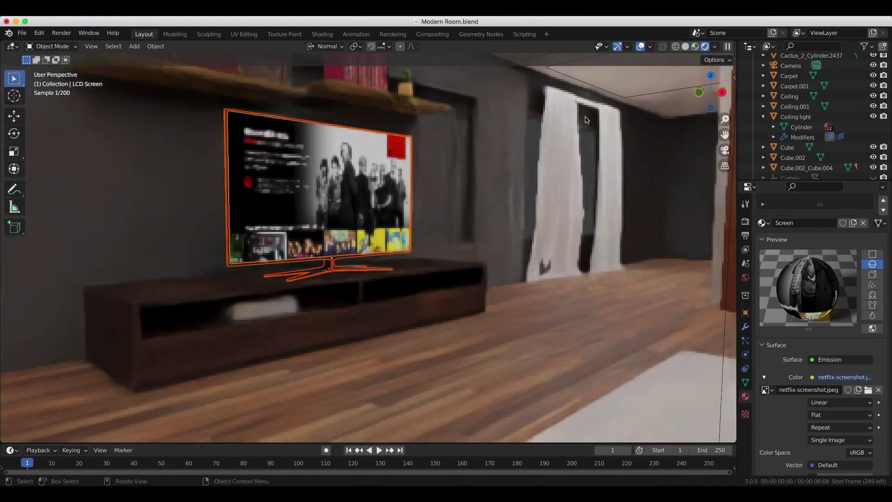
scroll(816, 314, down, 3)
drag(844, 403, 879, 403)
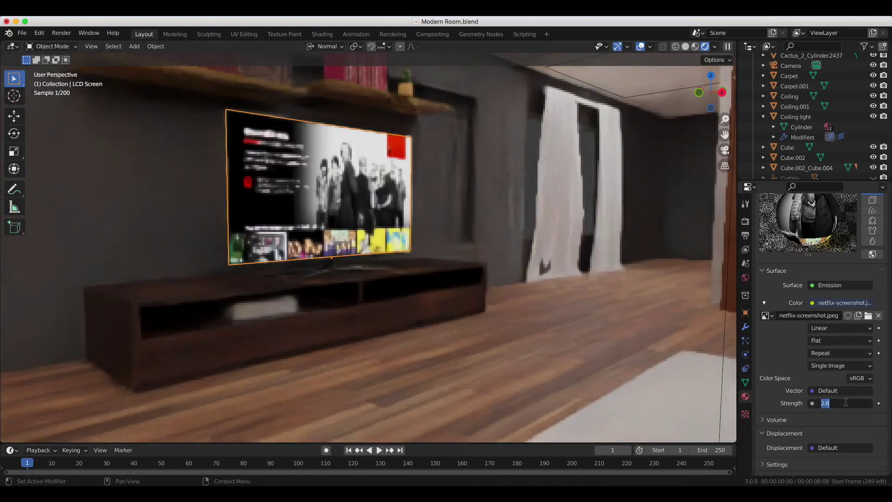
text(4.000)
key(KP_0)
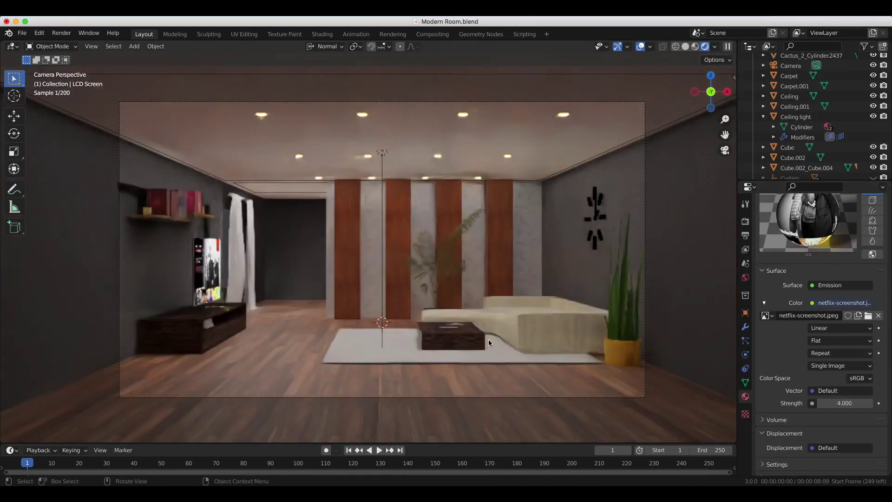
click(846, 402)
text(10)
key(Return)
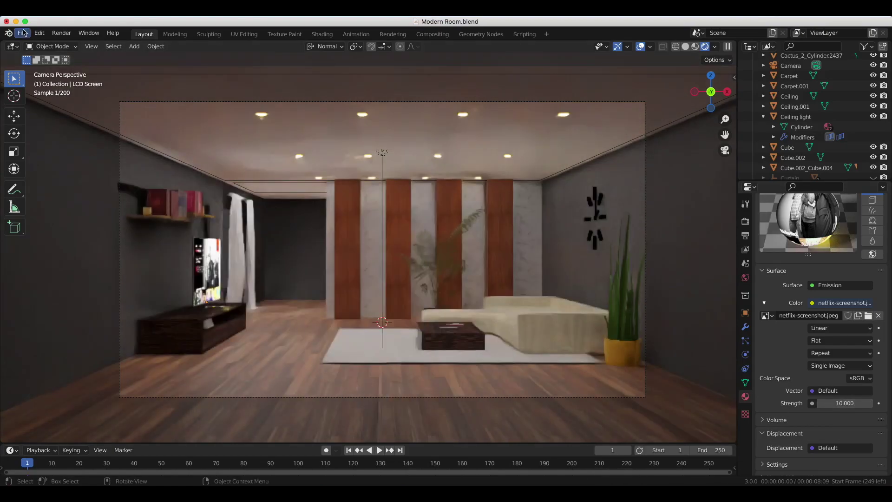
- Import Pillow_Obj.obj as a Wavefront OBJ model
click(686, 47)
click(22, 33)
click(159, 271)
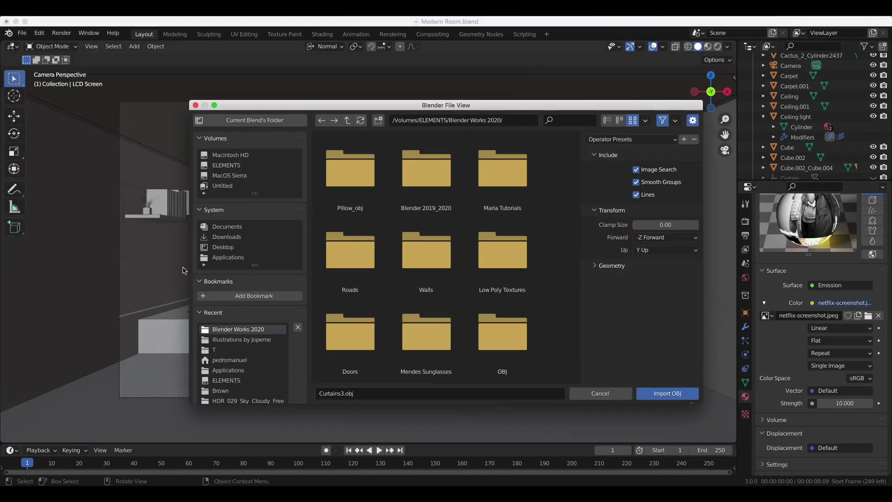
double_click(499, 257)
key(BackSpace)
scroll(484, 317, down, 2)
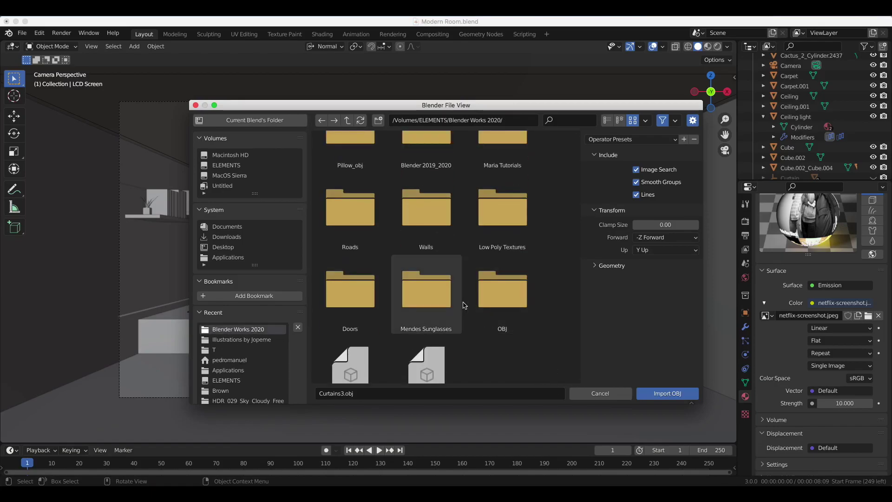
double_click(350, 140)
click(426, 175)
click(667, 394)
scroll(373, 342, down, 3)
scroll(358, 201, down, 2)
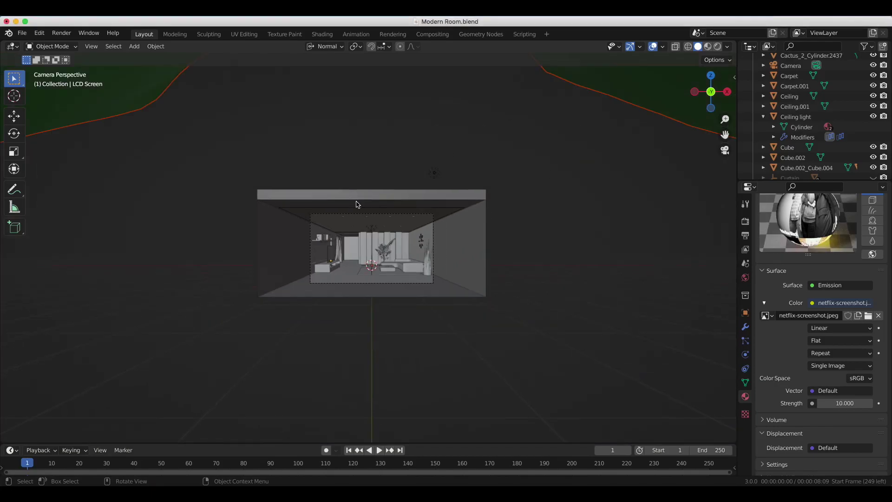
- Scale the oversized pillow down in several passes to a realistic size
middle_drag(359, 202, 575, 207)
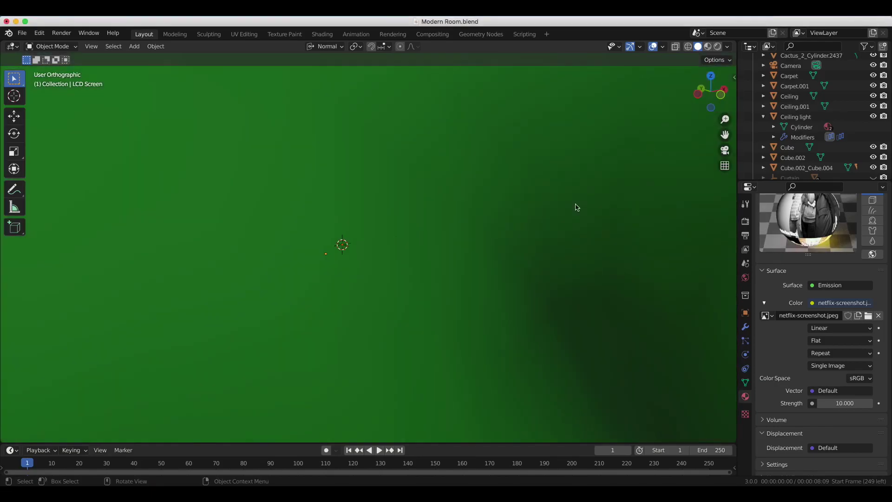
scroll(575, 207, down, 5)
key(s)
click(384, 270)
scroll(384, 269, up, 5)
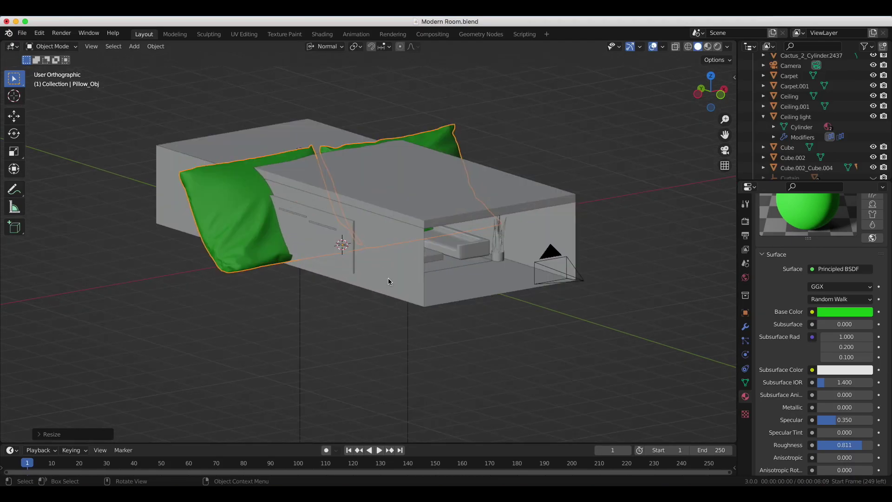
key(s)
click(394, 285)
click(665, 46)
scroll(342, 215, up, 5)
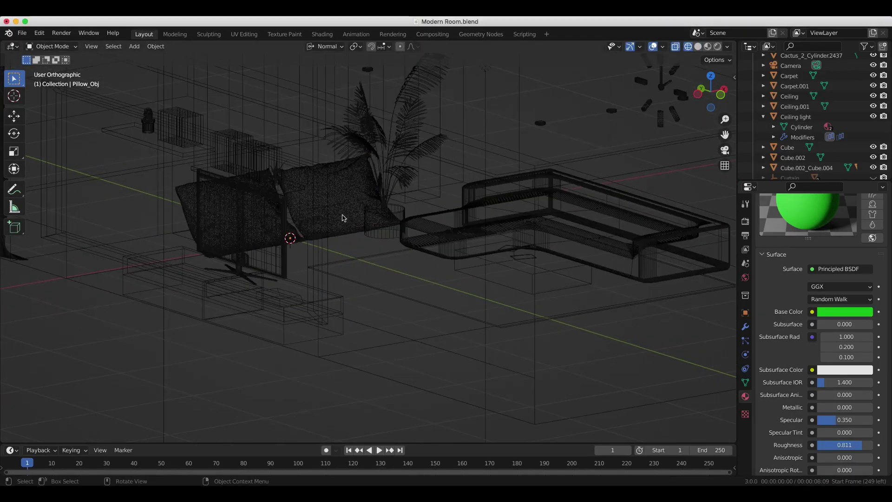
click(372, 252)
key(s)
click(392, 276)
- Rotate the pillow in top view to line up with the sofa
key(KP_7)
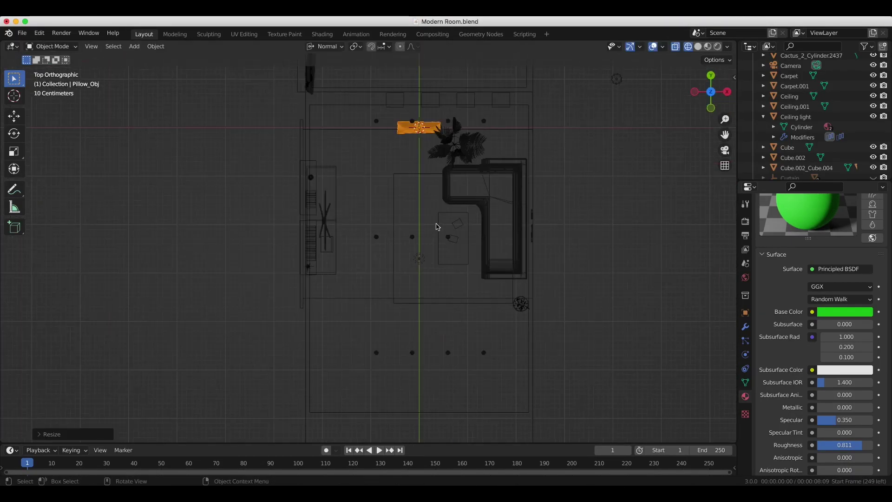
key(r)
click(422, 280)
middle_drag(422, 280, 289, 309)
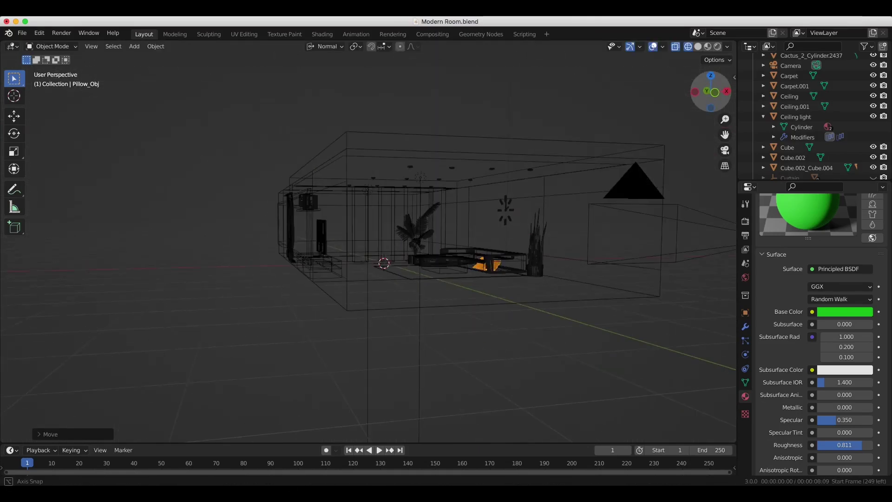
- Resize the pillow and duplicate its geometry along the sofa's length
click(698, 46)
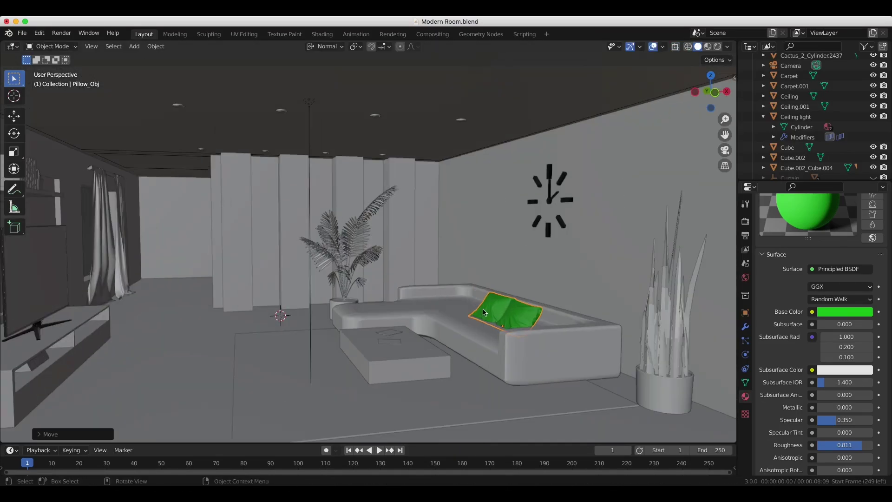
scroll(620, 414, up, 3)
key(s)
click(621, 409)
key(KP_1)
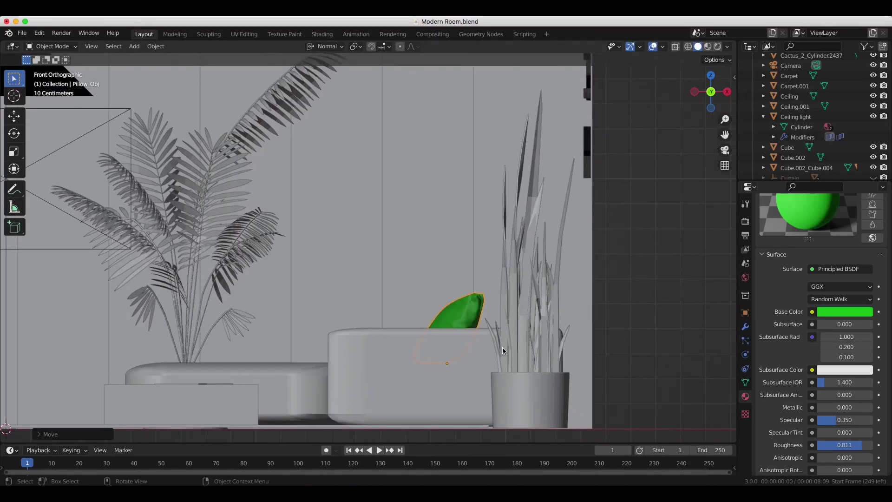
key(Tab)
middle_drag(510, 353, 469, 250)
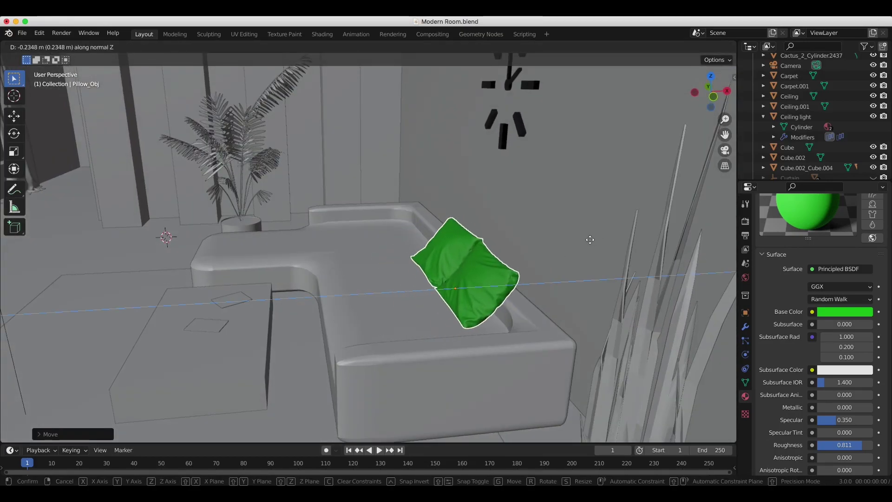
key(a)
key(alt+a)
key(y)
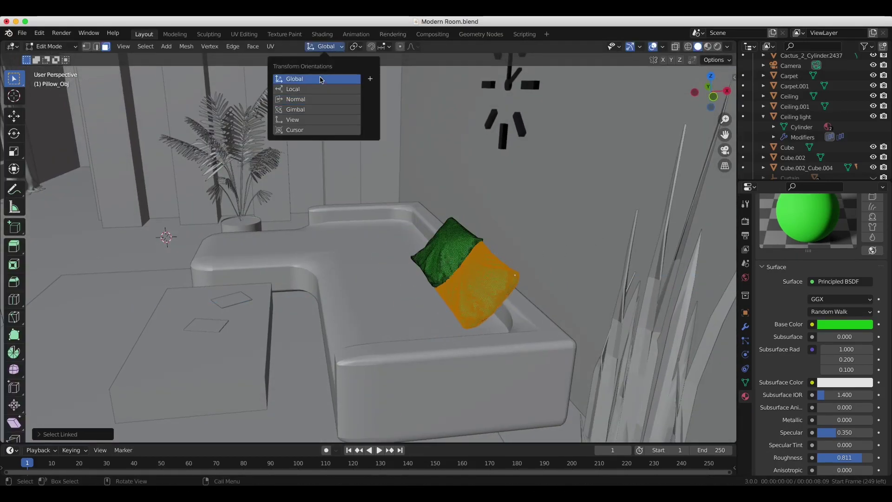
click(407, 174)
- Turn the pillow upright in top view and slide it to the sofa's corner end
key(KP_7)
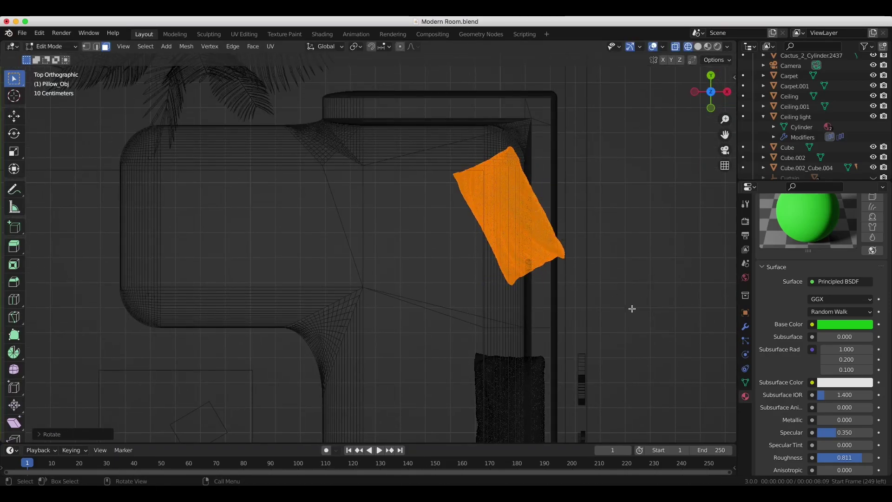
key(r)
click(644, 216)
scroll(643, 215, down, 1)
scroll(489, 269, down, 2)
key(g)
key(y)
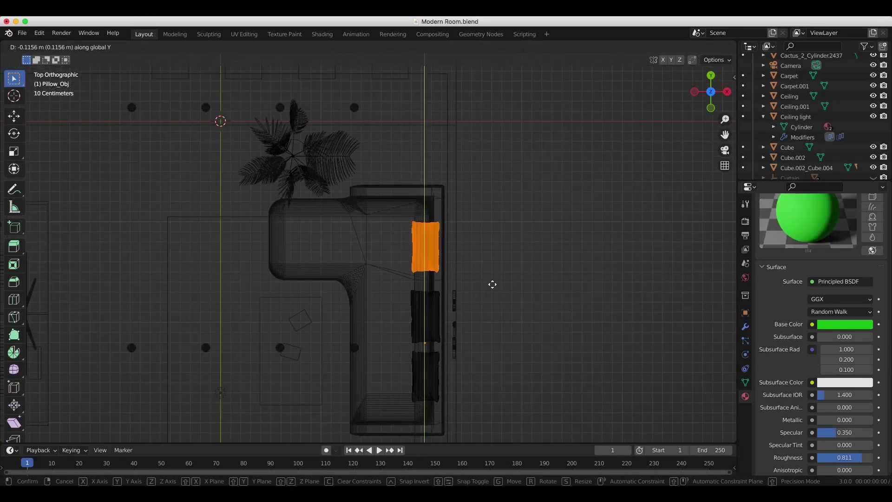
click(479, 292)
key(Tab)
click(396, 250)
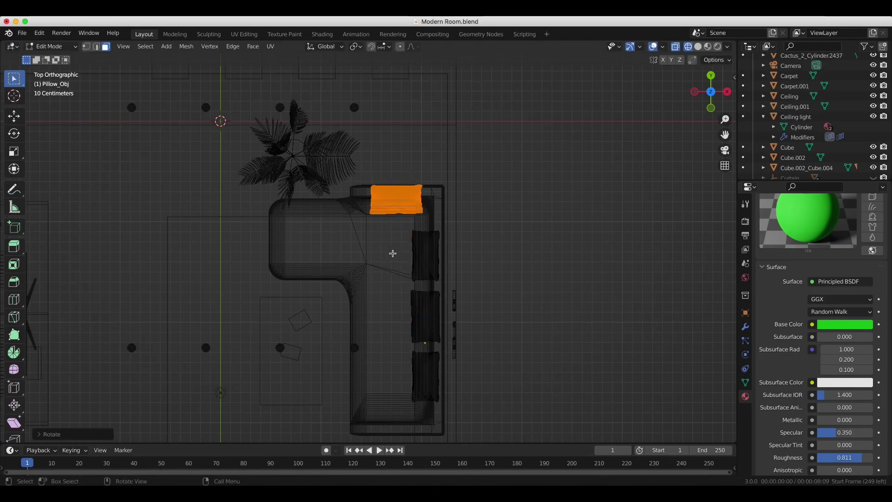
- Fine-tune the pillows' positions along the sofa and deselect them
key(g)
key(y)
click(390, 255)
scroll(406, 251, up, 2)
middle_drag(407, 251, 386, 287)
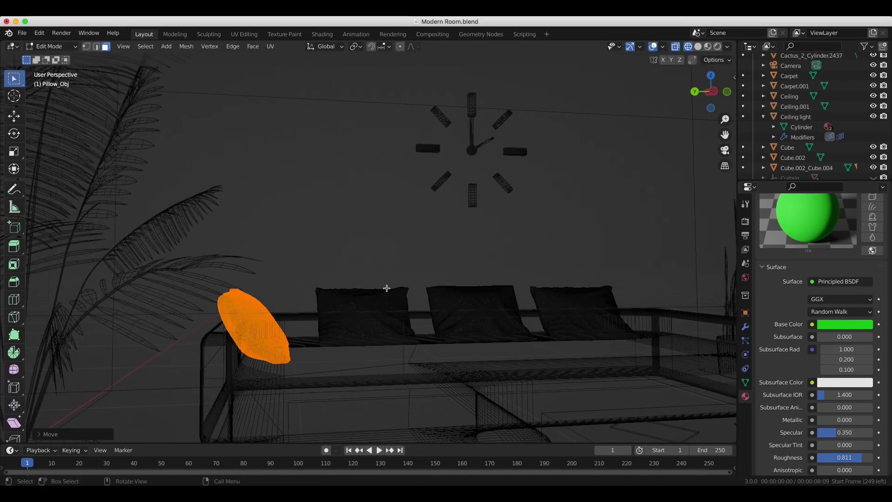
click(387, 291)
click(200, 284)
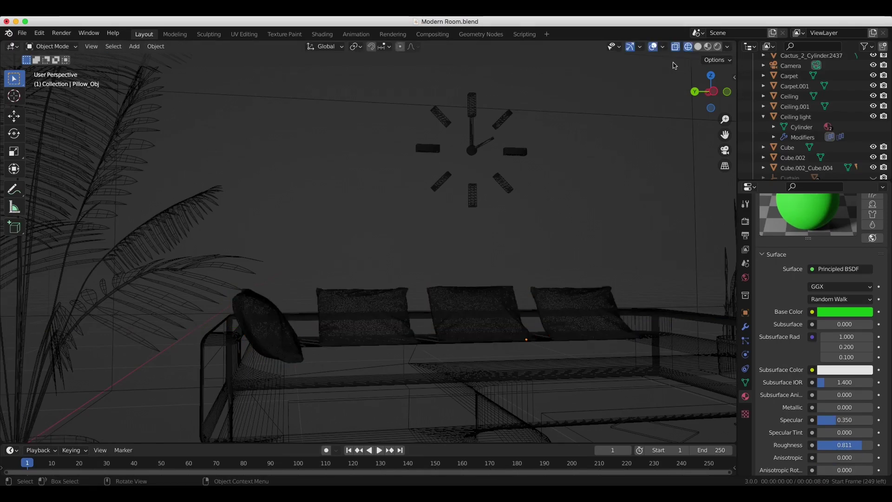
- Create a yellow material named Pillow on the four sofa pillows and view it in Material Preview
click(698, 46)
drag(704, 85, 431, 324)
scroll(782, 309, up, 5)
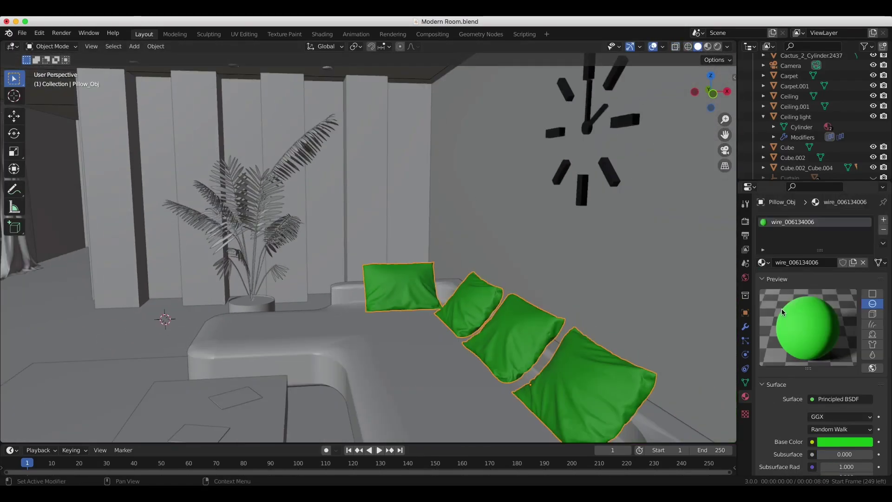
click(882, 219)
click(823, 279)
key(Tab)
key(ctrl+l)
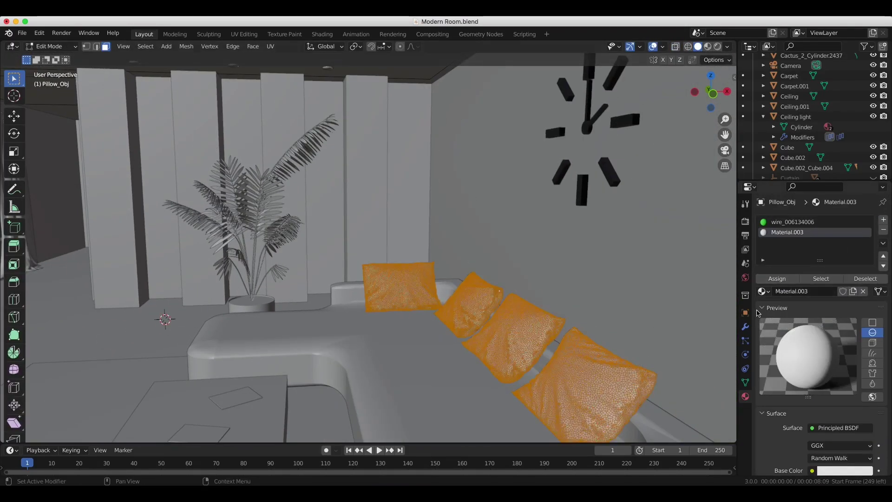
click(839, 471)
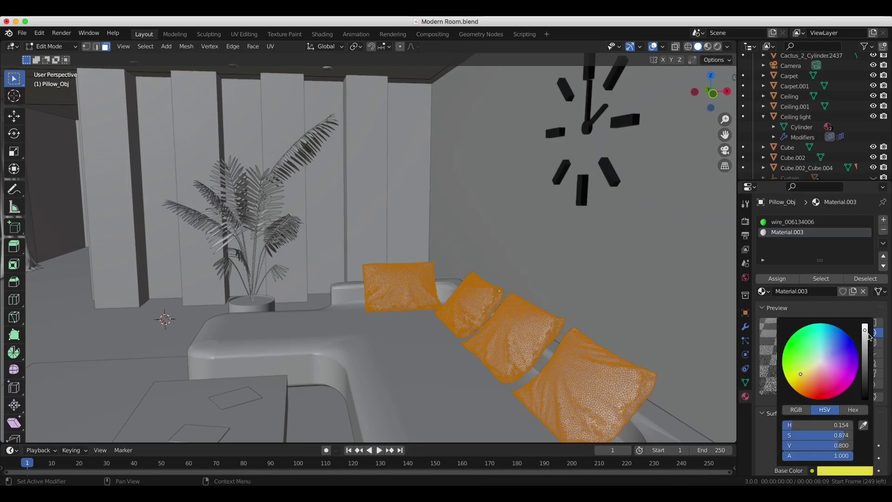
key(Tab)
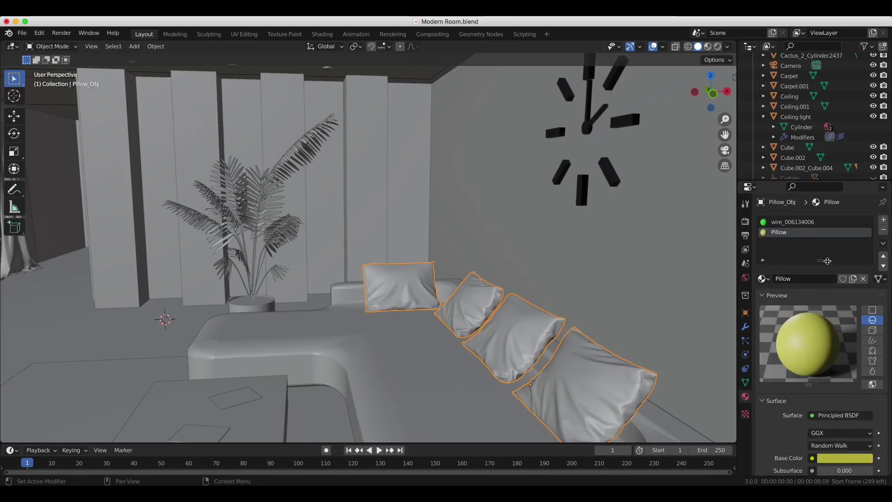
scroll(825, 434, down, 5)
key(z)
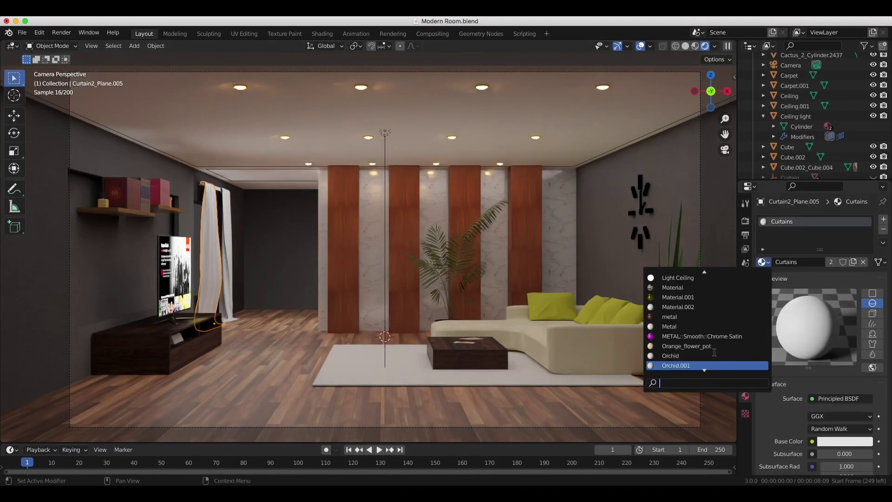
- Give the first curtain the yellow Pillow material
click(687, 365)
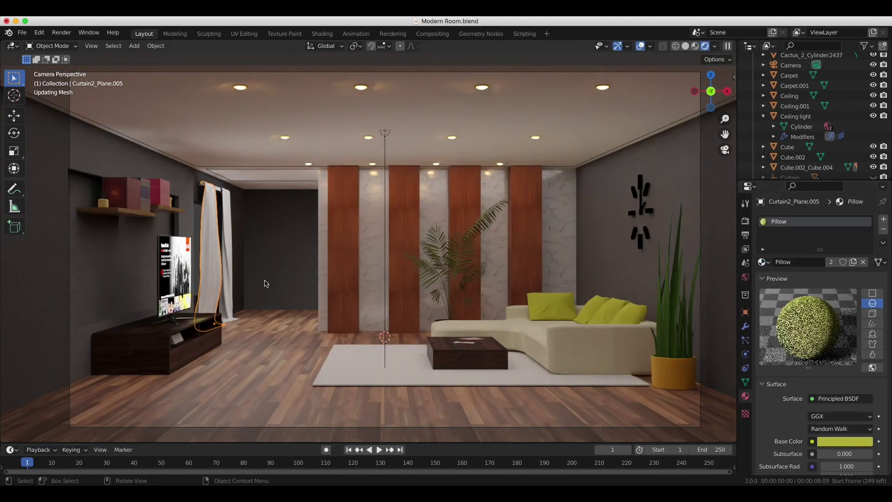
click(217, 279)
click(764, 261)
click(686, 365)
- Give the curtain rod the gold Material.001
click(247, 278)
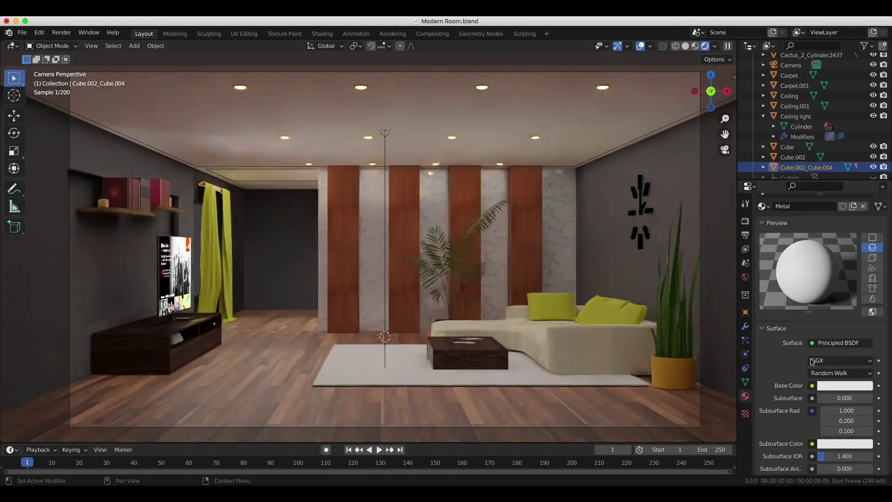
click(764, 261)
click(714, 304)
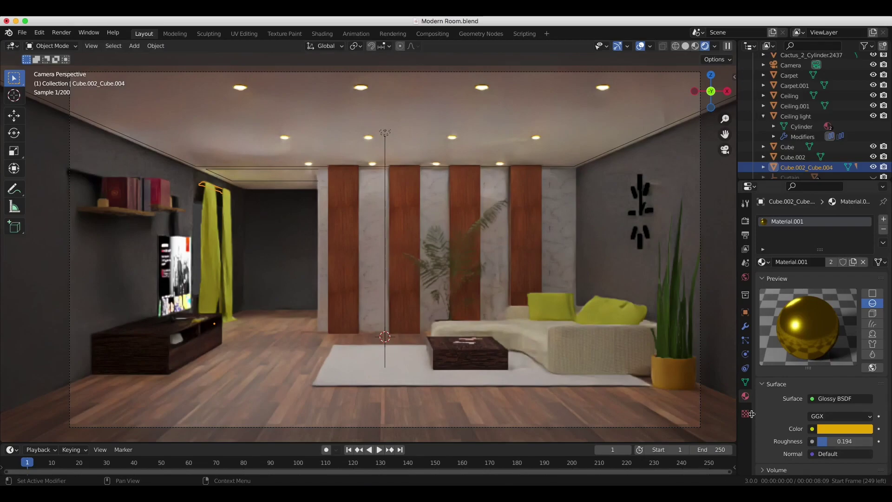
click(230, 259)
- Select the second curtain in Material Preview, briefly entering and leaving Edit Mode
middle_drag(262, 263, 283, 270)
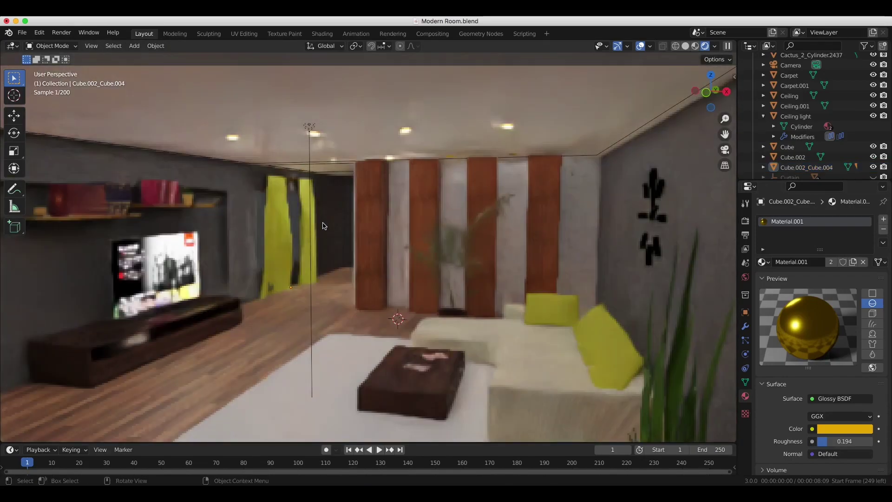
click(223, 261)
key(z)
key(2)
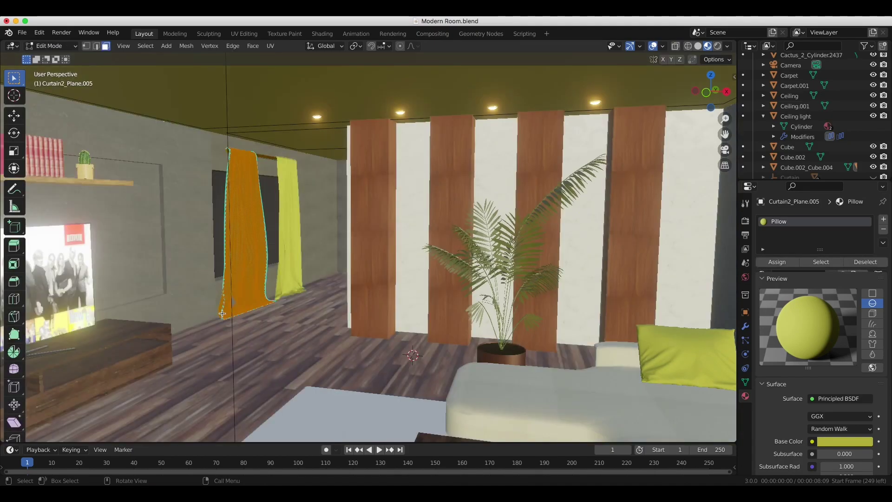
scroll(232, 324, up, 5)
key(Tab)
key(c)
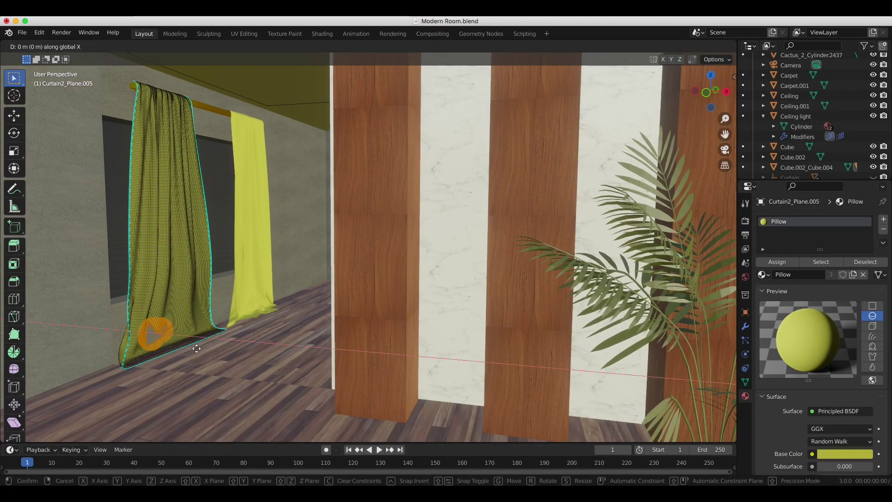
key(Escape)
key(Tab)
- Raise the curtain rod slightly along the Z axis
middle_drag(209, 279, 243, 240)
click(216, 124)
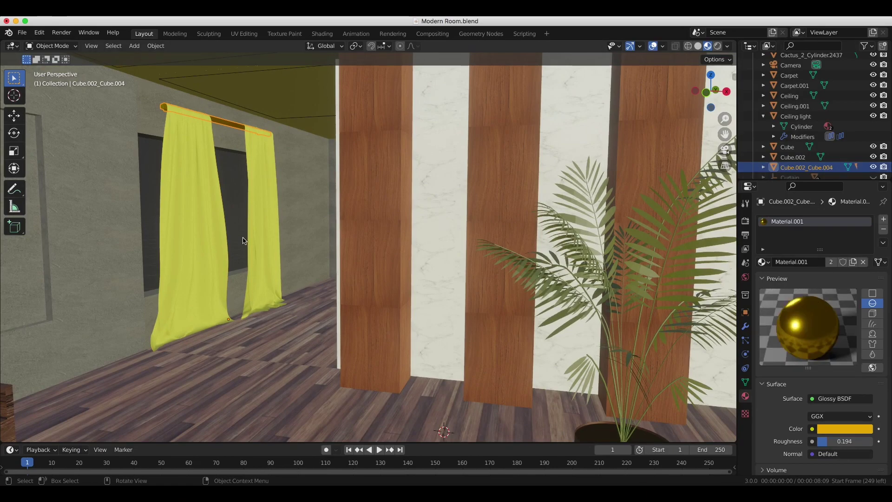
key(g)
key(z)
click(239, 236)
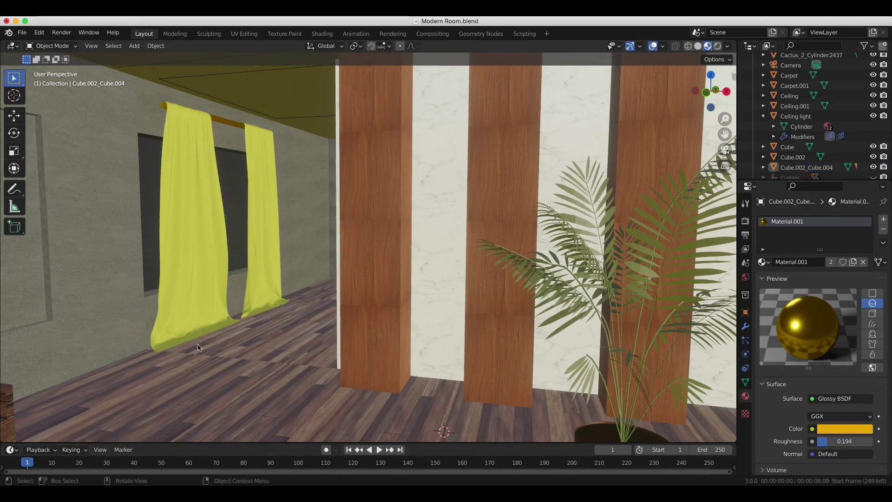
scroll(239, 236, down, 2)
scroll(418, 209, down, 4)
scroll(663, 114, down, 3)
- Raise the TV screen's light strength to 20 and view the rendered camera view
key(KP_0)
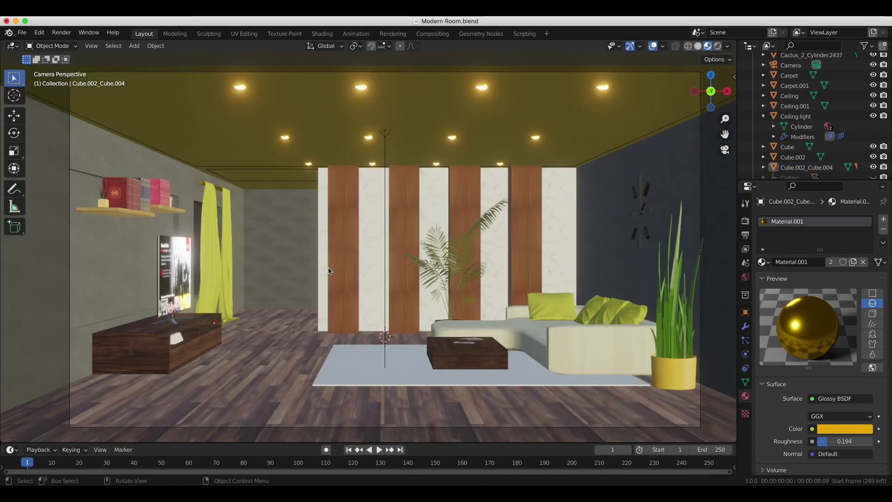
click(174, 272)
scroll(815, 335, down, 3)
double_click(836, 403)
key(Return)
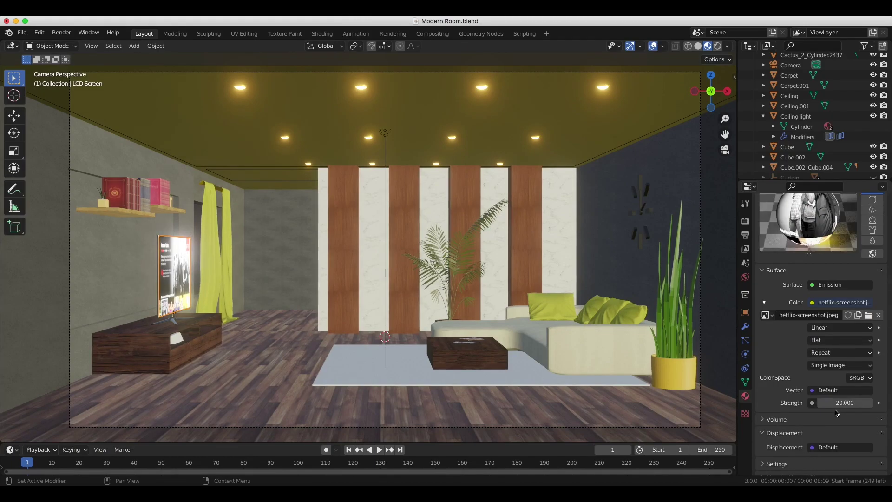
click(718, 47)
scroll(406, 151, down, 1)
click(406, 151)
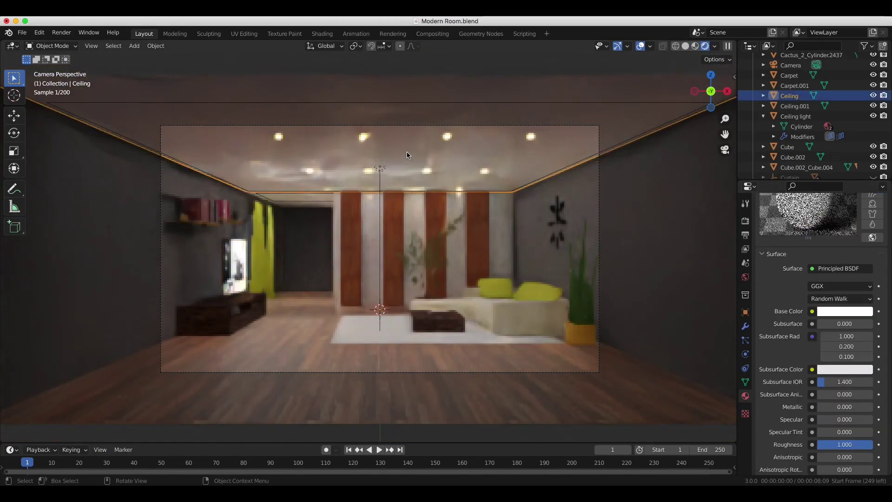
scroll(401, 163, up, 1)
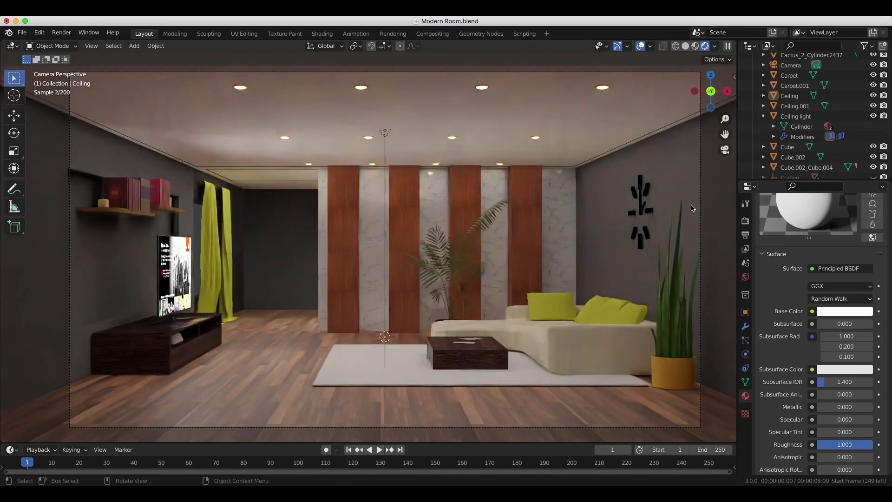
- Add a gold Material.001 slot to the wall clock and apply it to its parts
click(648, 193)
click(883, 209)
click(764, 278)
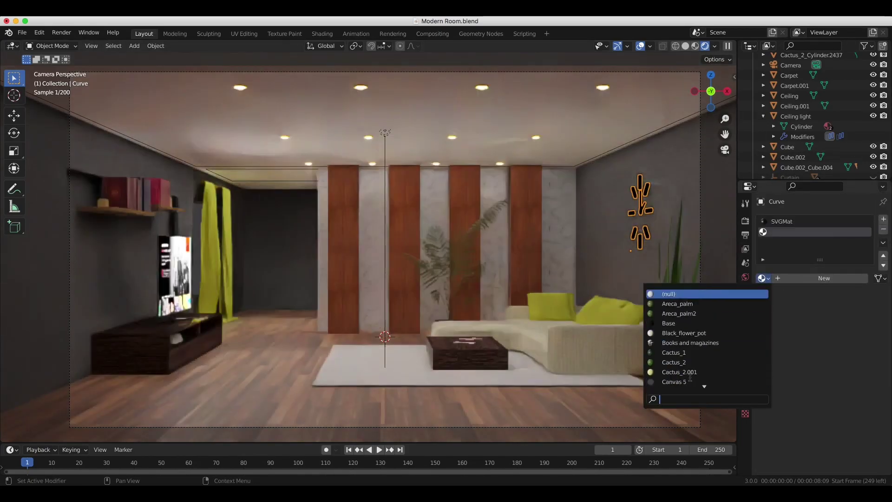
scroll(689, 377, down, 5)
click(680, 379)
key(Tab)
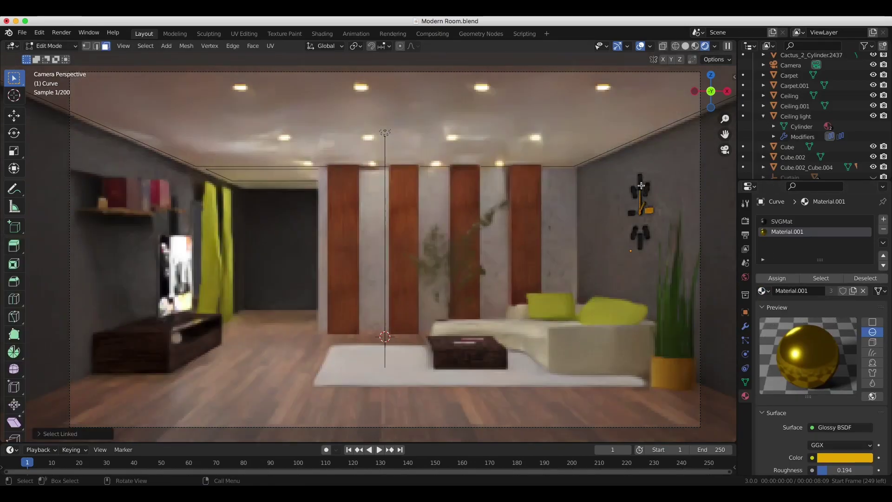
key(Tab)
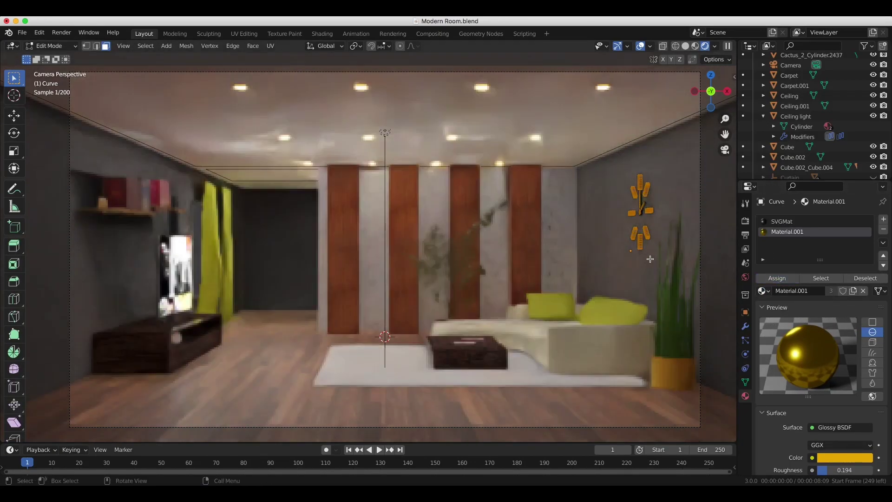
key(a)
click(326, 216)
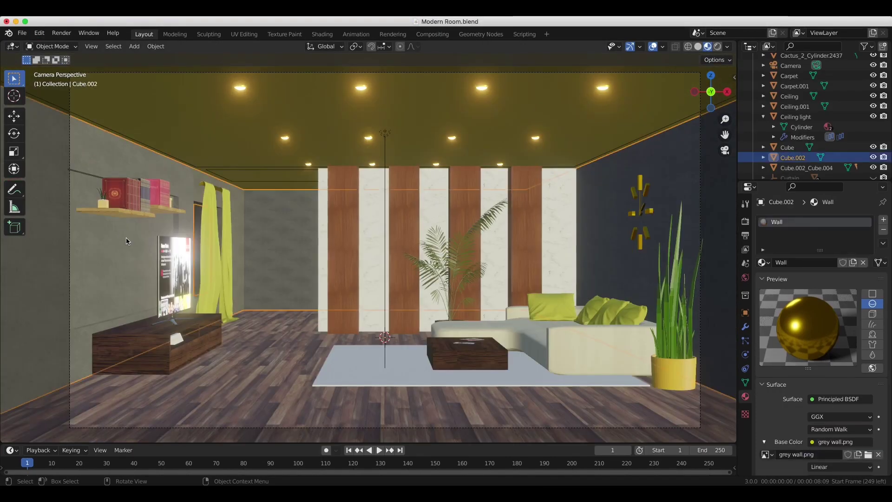
- Add a new material slot and material to the left wall's strip faces
click(139, 219)
key(KP_1)
key(Tab)
scroll(420, 159, up, 3)
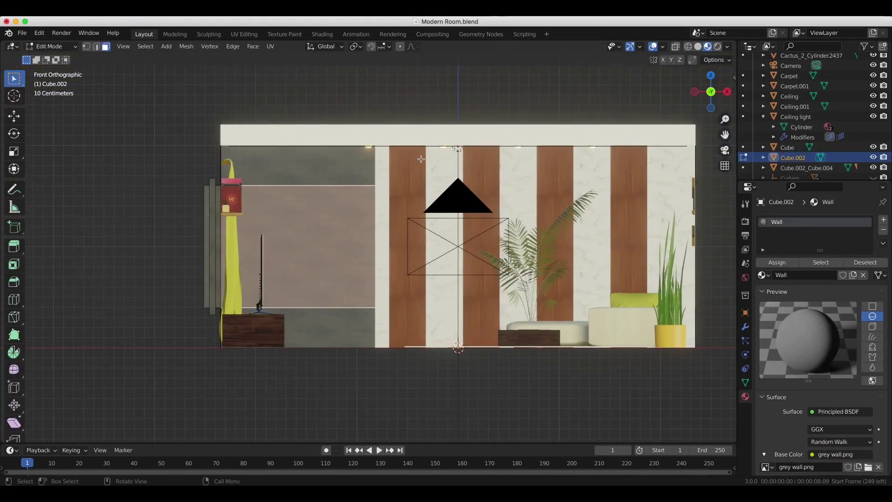
scroll(420, 160, up, 3)
middle_drag(420, 159, 474, 352)
click(883, 219)
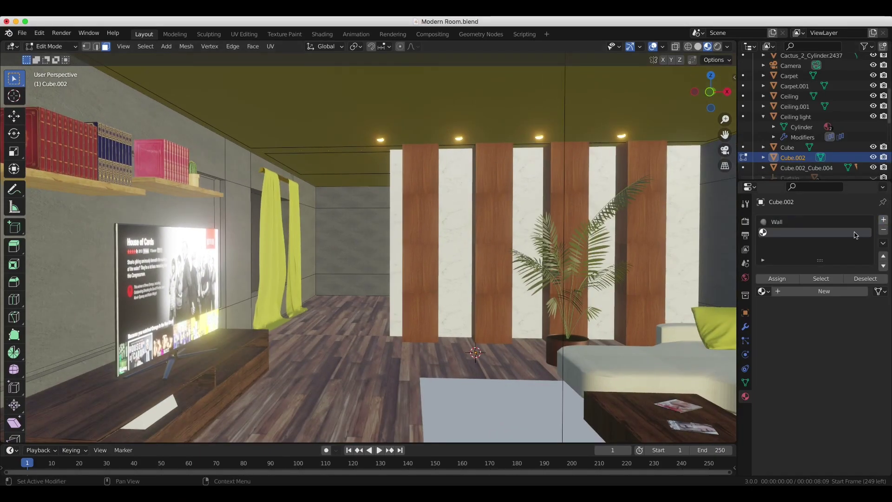
click(801, 290)
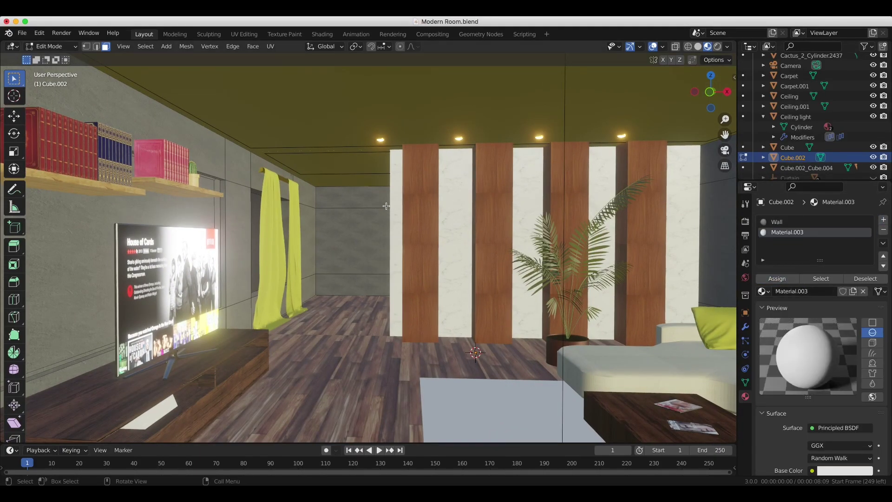
- Make the new wall material an Emission shader with strength 30
key(KP_0)
scroll(259, 138, up, 3)
scroll(259, 139, up, 1)
scroll(260, 138, up, 1)
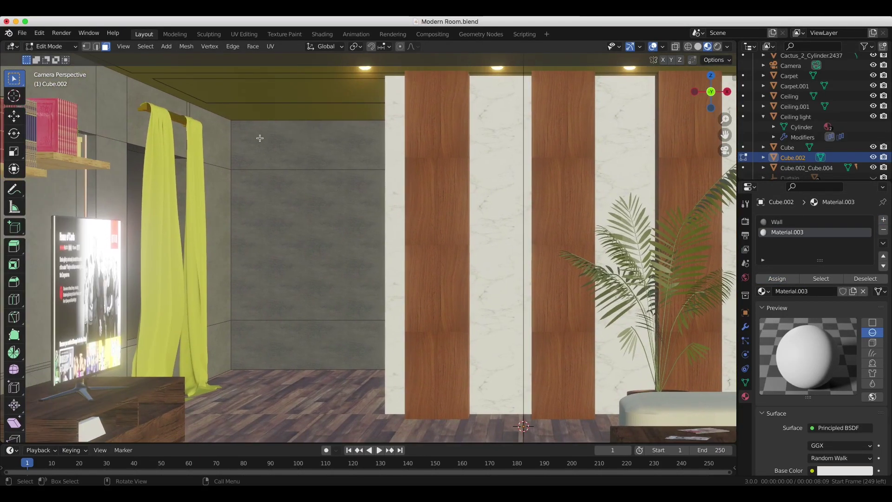
key(Tab)
scroll(783, 358, down, 3)
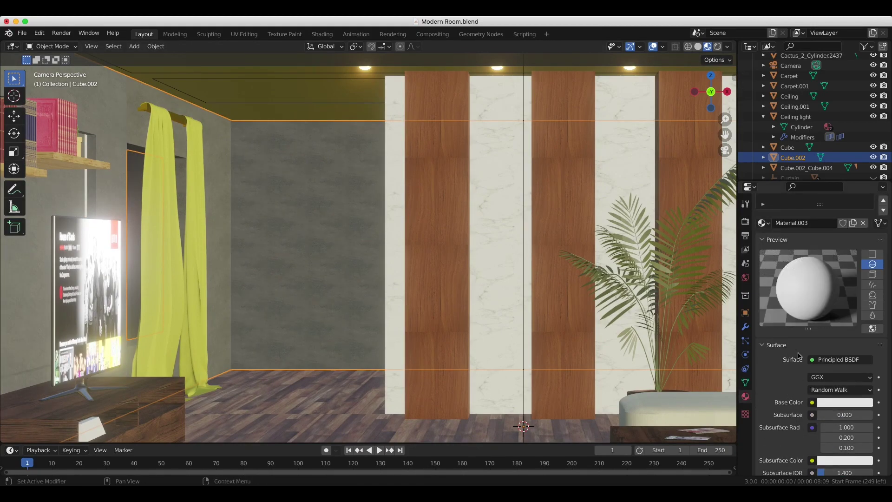
click(839, 359)
click(774, 215)
click(845, 433)
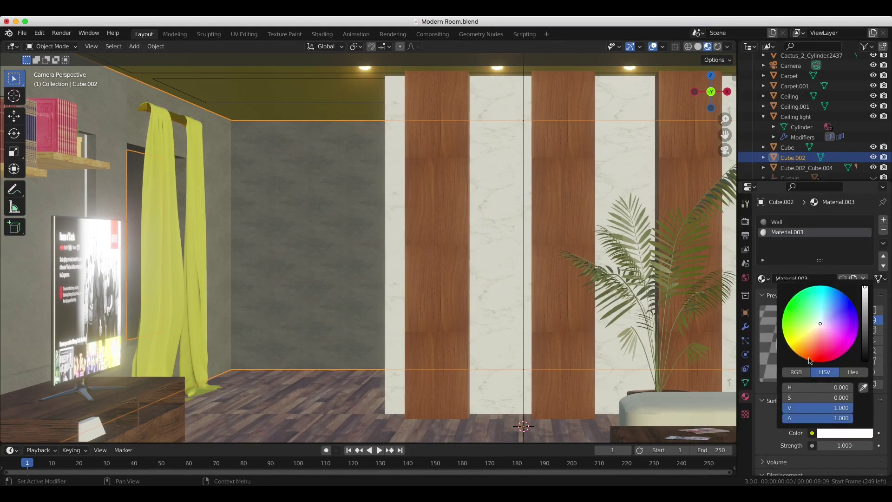
click(840, 445)
text(30)
key(Return)
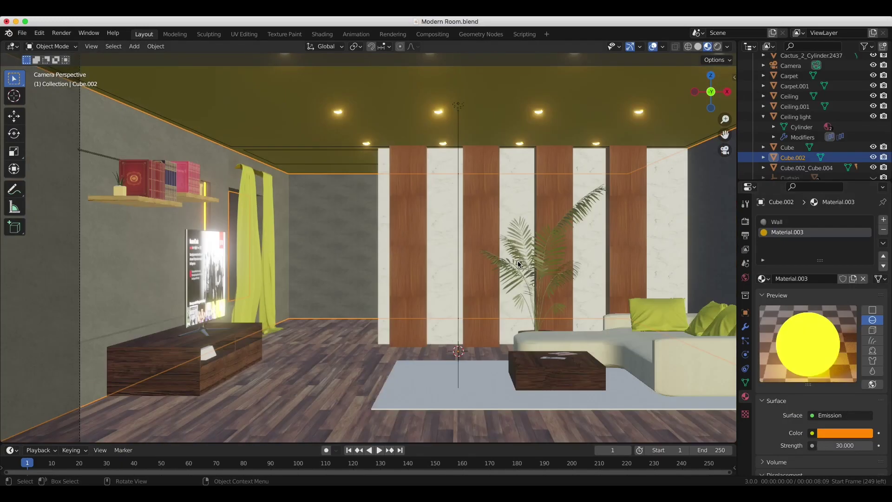
- Set the emission colour to yellow and check it in the rendered camera view
drag(711, 91, 669, 105)
click(717, 46)
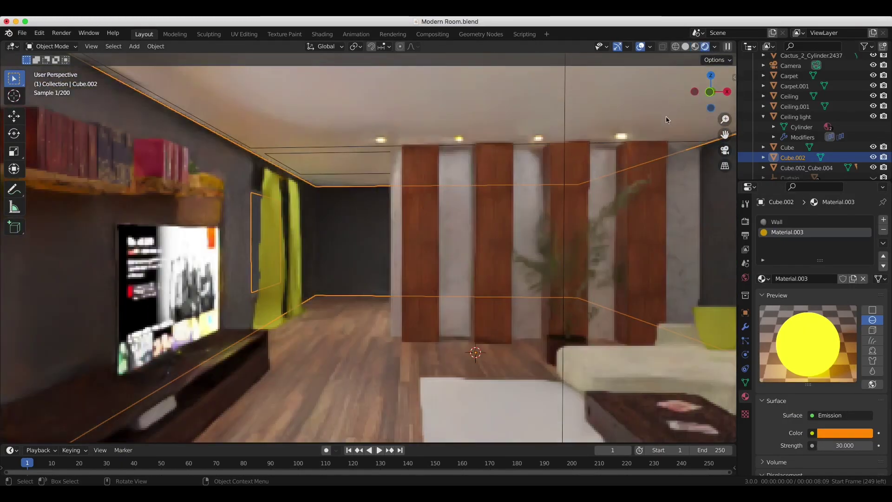
scroll(655, 202, down, 2)
scroll(656, 202, down, 3)
key(KP_0)
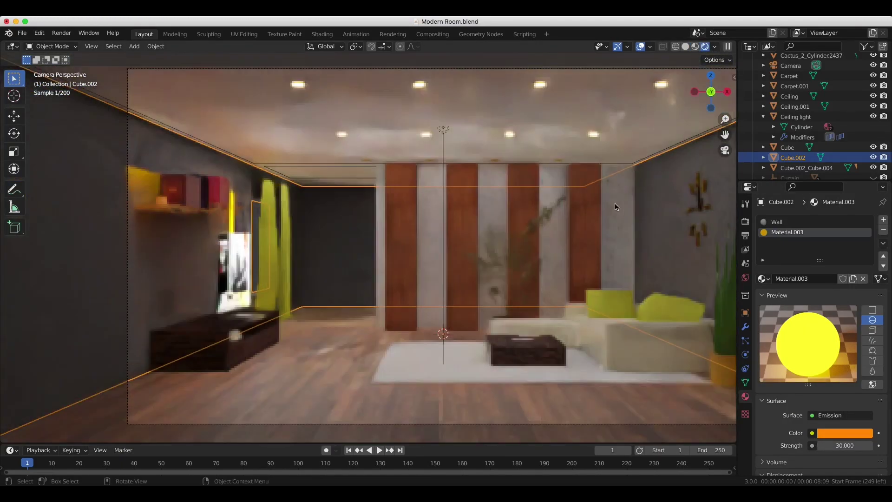
click(842, 433)
click(823, 293)
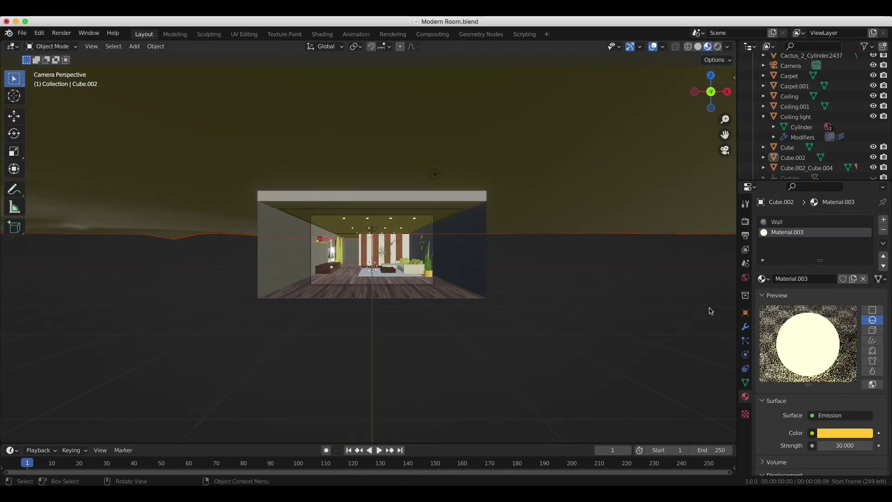
- Delete the Carpet object and check the white rug in the rendered camera view
key(s)
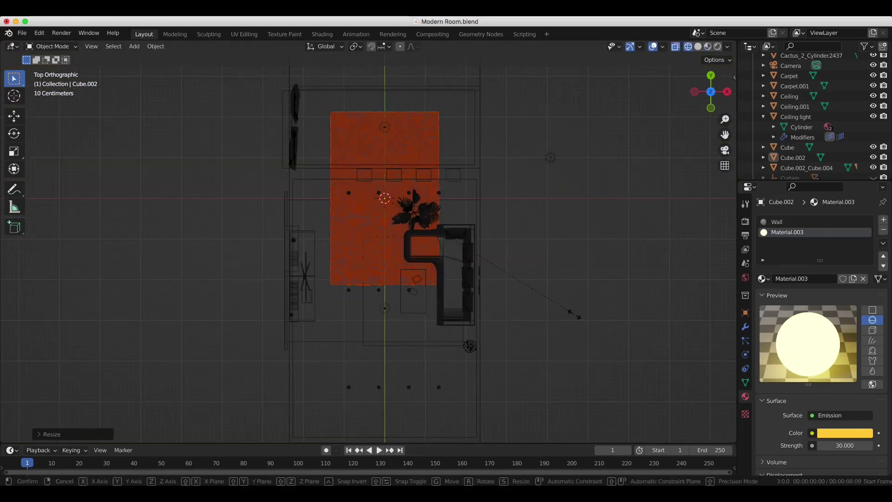
click(485, 320)
key(KP_0)
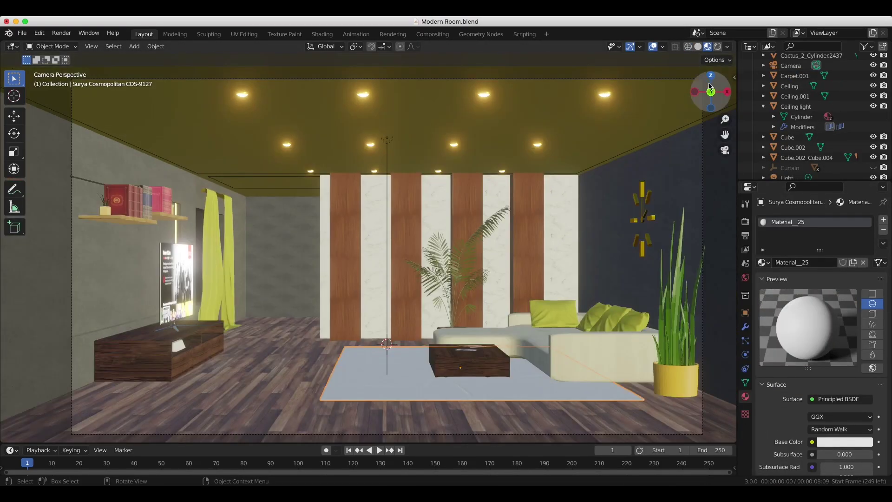
middle_drag(634, 395, 600, 335)
scroll(585, 318, up, 5)
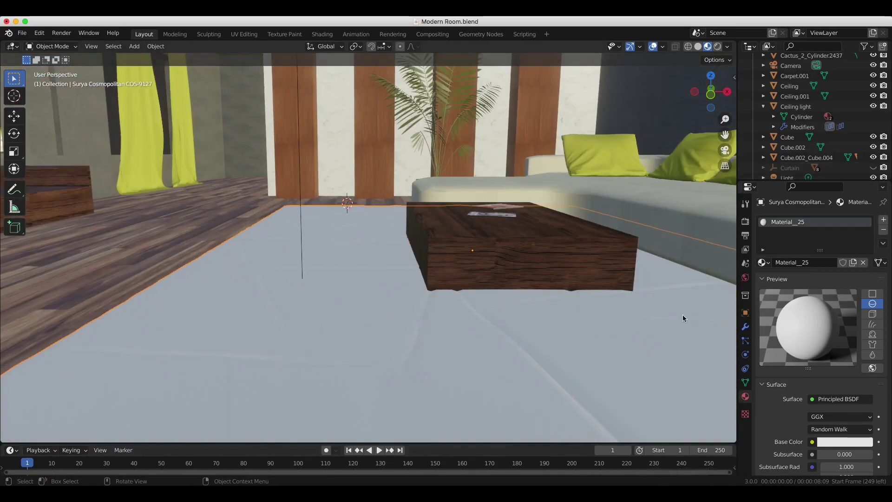
key(KP_0)
click(715, 46)
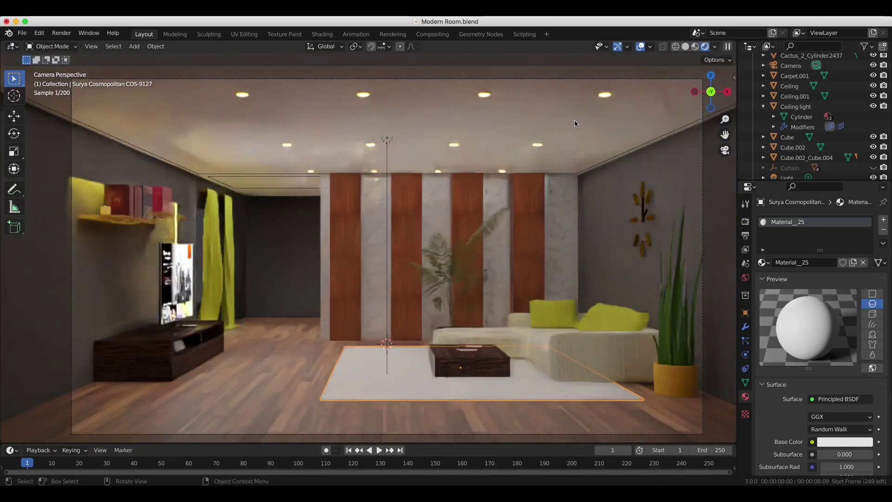
key(alt+a)
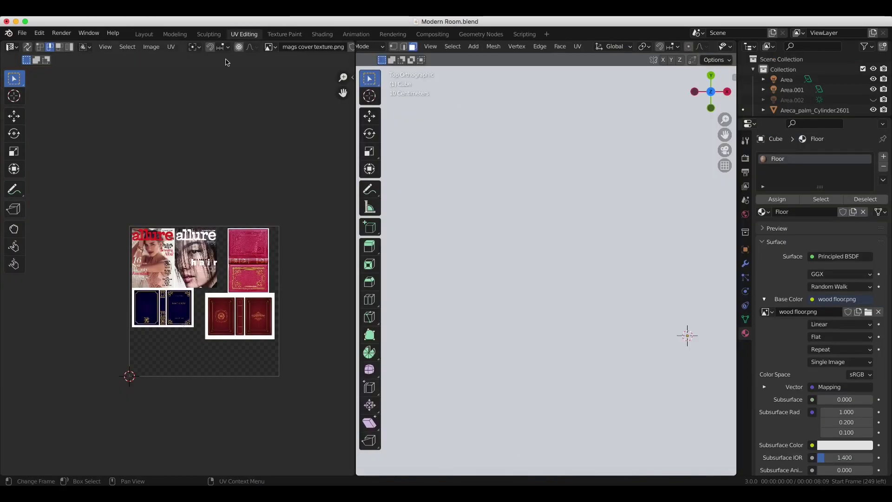
- Display the wood floor.png image and return to Object Mode in camera view
click(269, 46)
scroll(323, 110, up, 4)
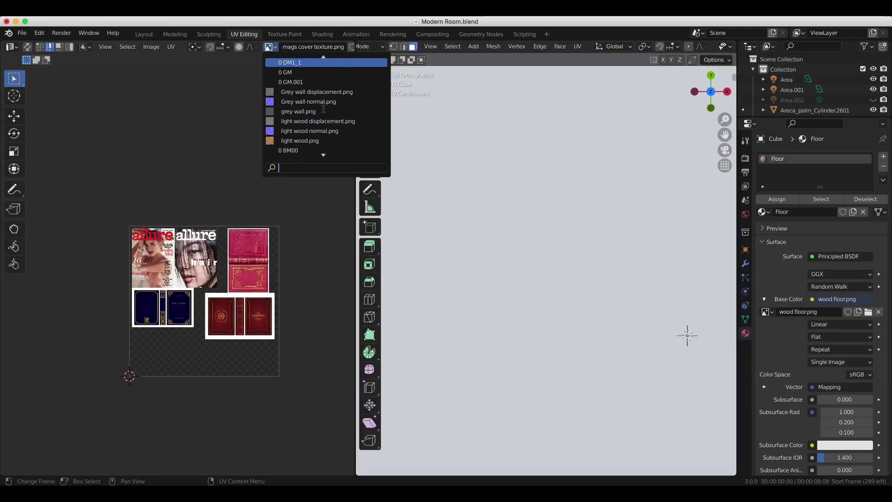
scroll(322, 115, down, 5)
click(299, 121)
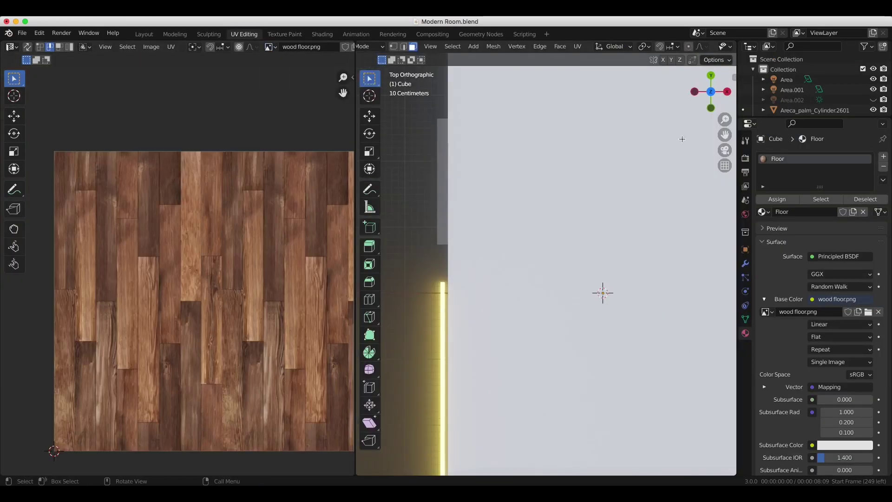
key(KP_0)
key(Tab)
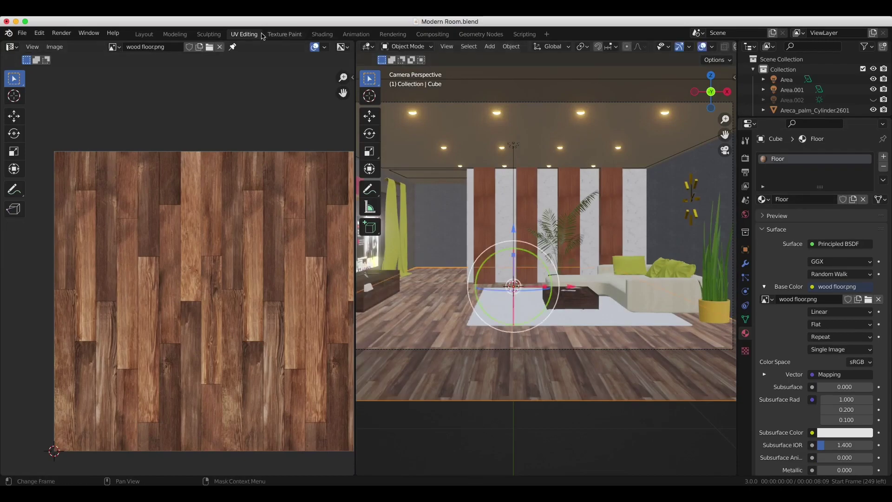
- Link wood floor displacement.png to Roughness through a duplicated Image Texture node
click(322, 33)
scroll(383, 432, down, 2)
scroll(281, 435, down, 1)
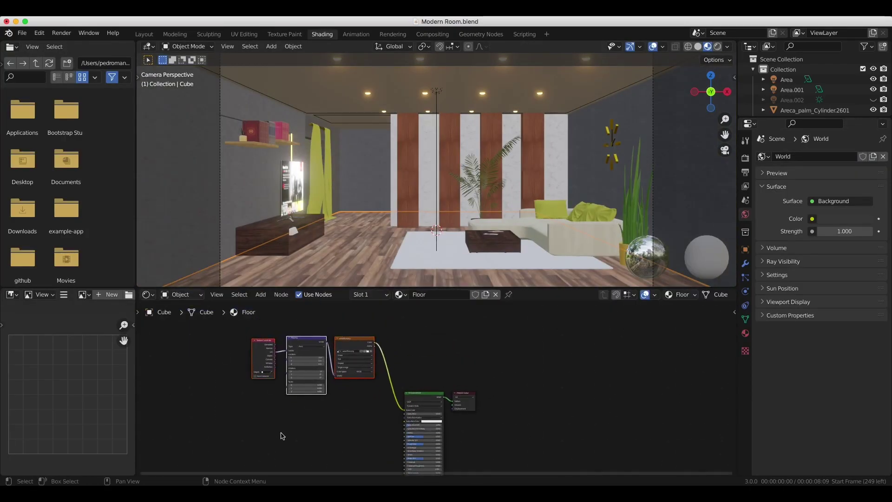
key(shift+d)
click(279, 467)
scroll(276, 334, up, 4)
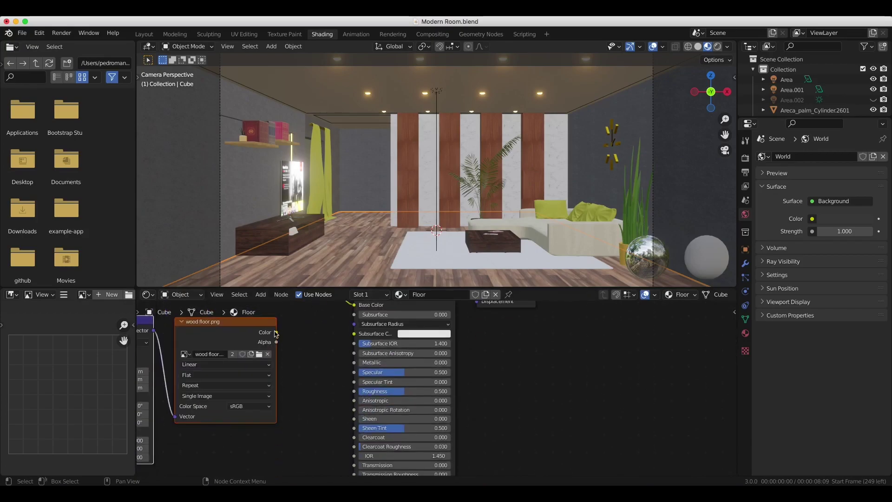
drag(275, 334, 354, 392)
click(258, 354)
scroll(447, 245, down, 2)
click(667, 392)
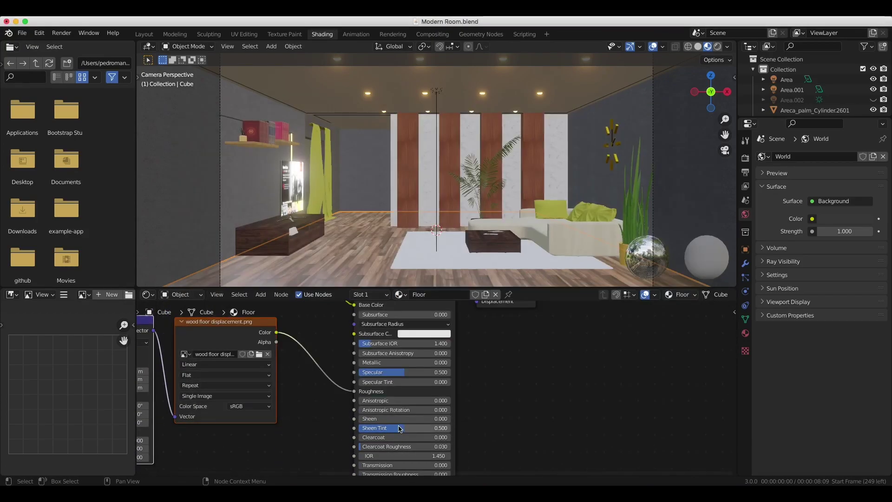
scroll(354, 398, down, 2)
- Add a Normal Map node using the wood floor normal.png image
key(shift+a)
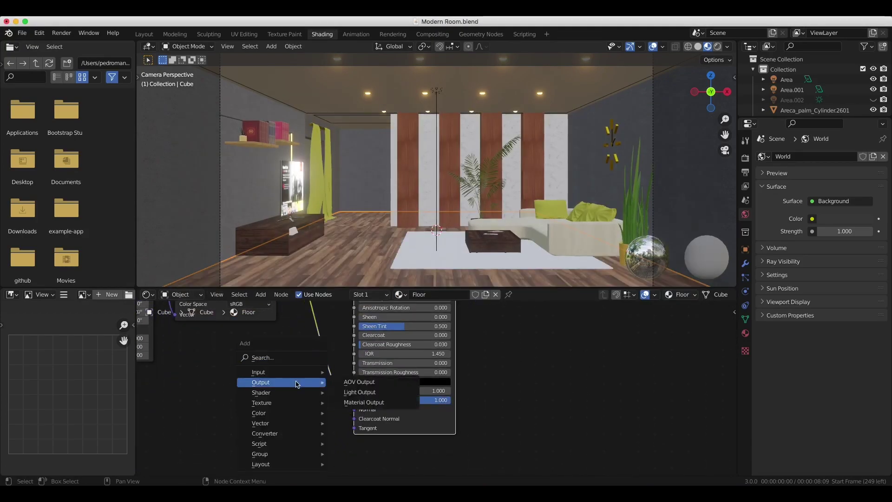
click(388, 379)
scroll(242, 406, up, 2)
click(289, 376)
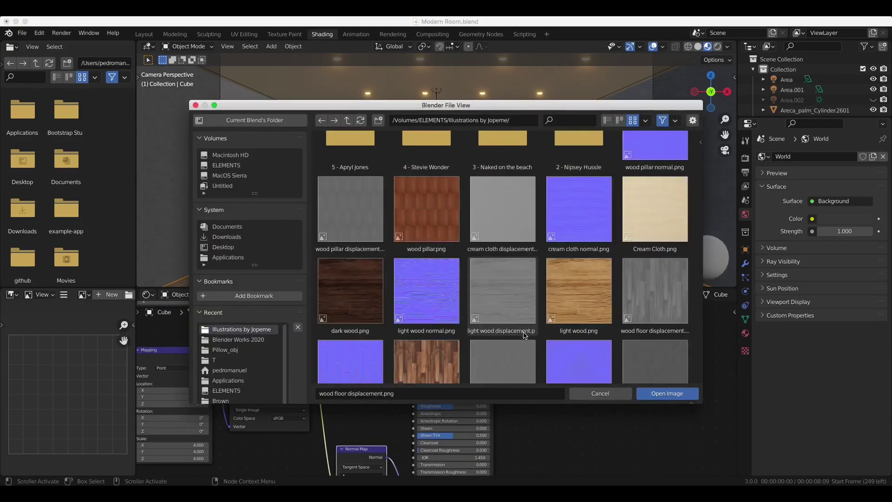
scroll(334, 291, down, 2)
double_click(334, 291)
scroll(172, 224, down, 3)
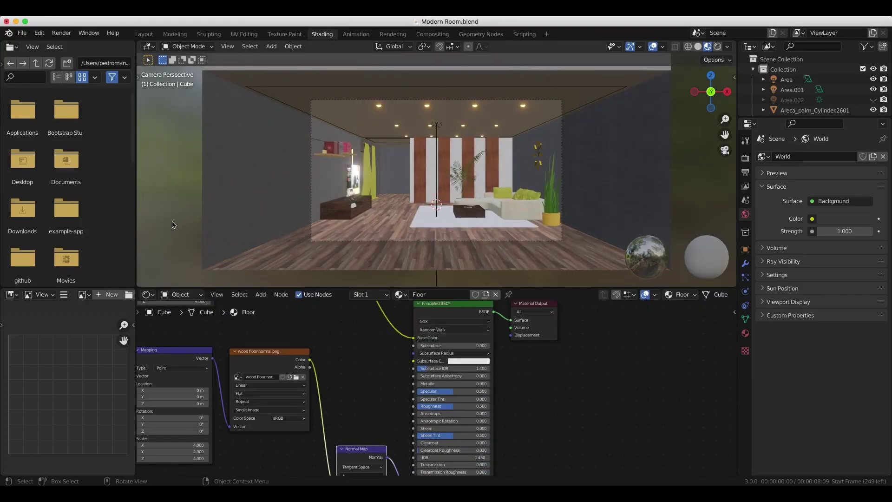
scroll(172, 224, up, 3)
click(144, 33)
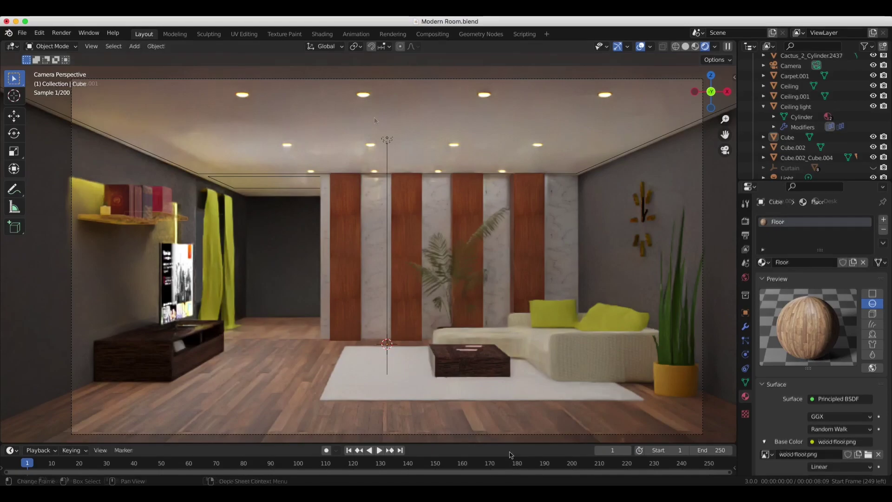
- Select the wall shelf and browse existing materials to replace its Desk material
click(350, 210)
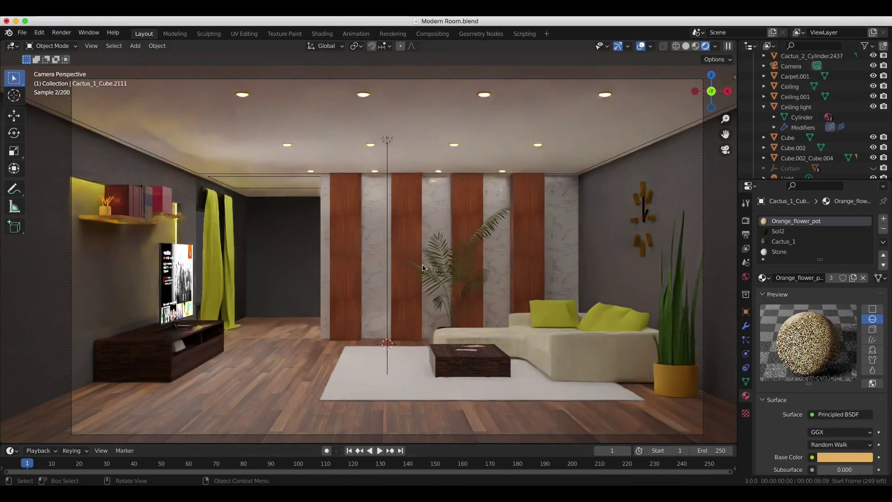
click(763, 261)
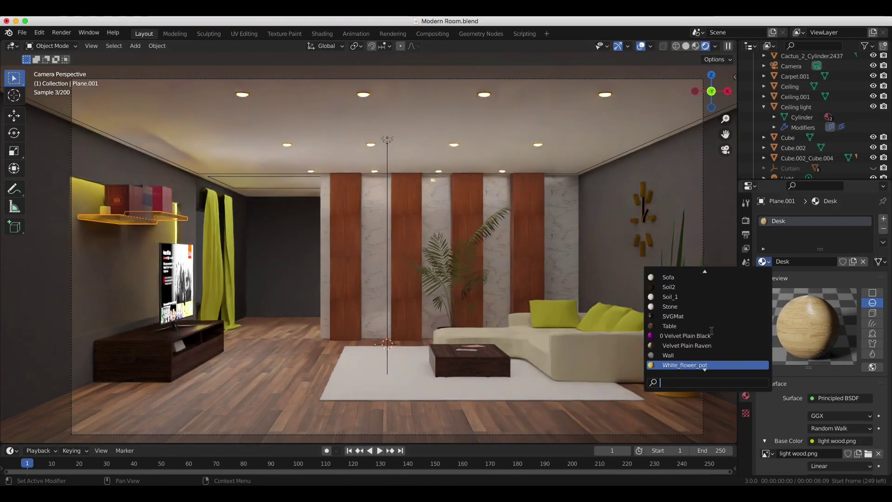